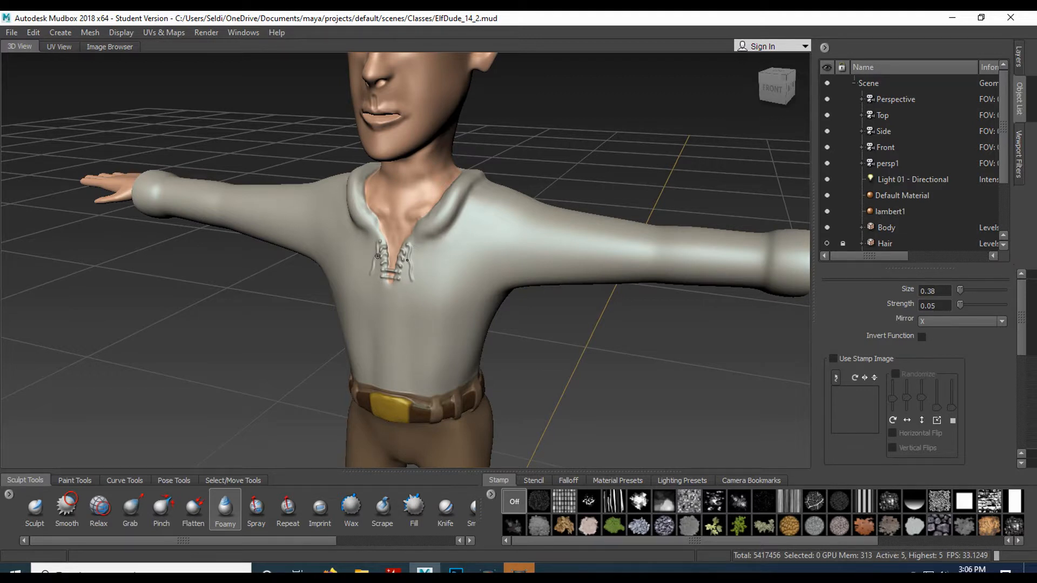
# - Examine the character's shirt collar, chest lacing, sleeves, belt and trousers from several angles
pyautogui.scroll(10, 402, 203)
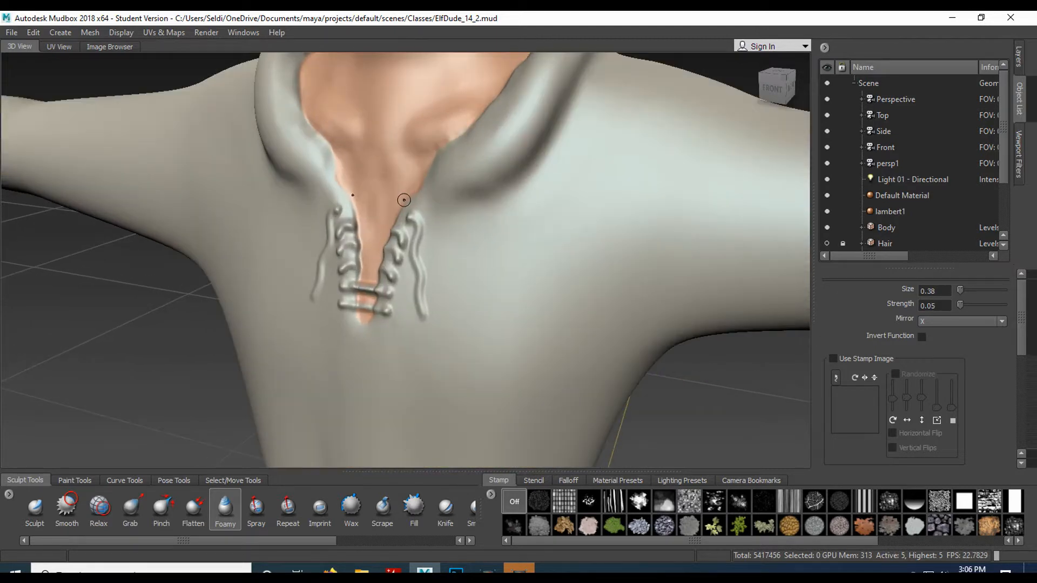
pyautogui.keyDown('alt'); pyautogui.moveTo(434, 166); pyautogui.dragTo(353, 207); pyautogui.keyUp('alt')
pyautogui.scroll(-2, 419, 216)
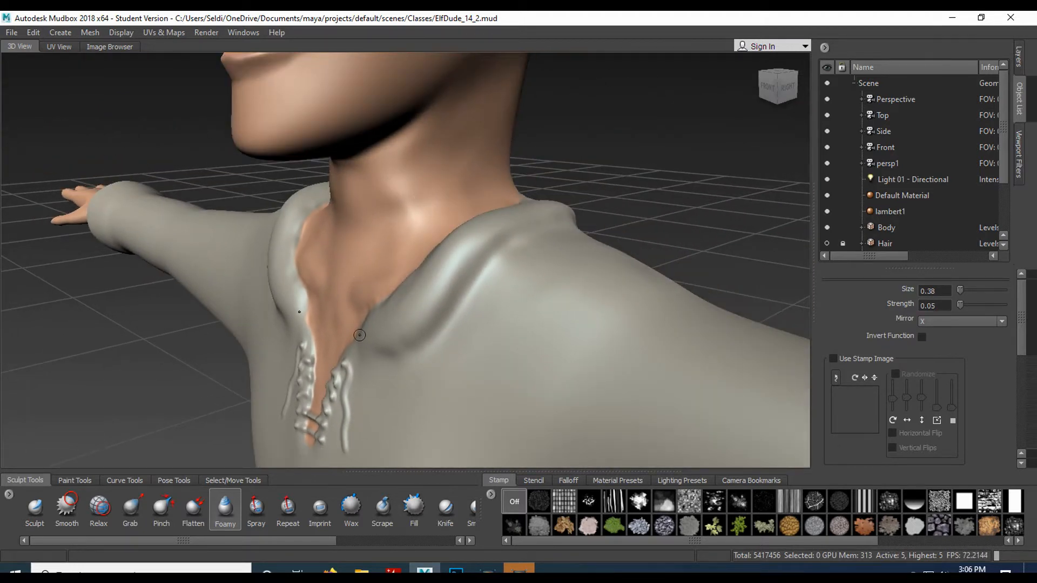
pyautogui.keyDown('alt'); pyautogui.moveTo(373, 320); pyautogui.dragTo(324, 212, button='middle'); pyautogui.keyUp('alt')
pyautogui.scroll(-2, 315, 266)
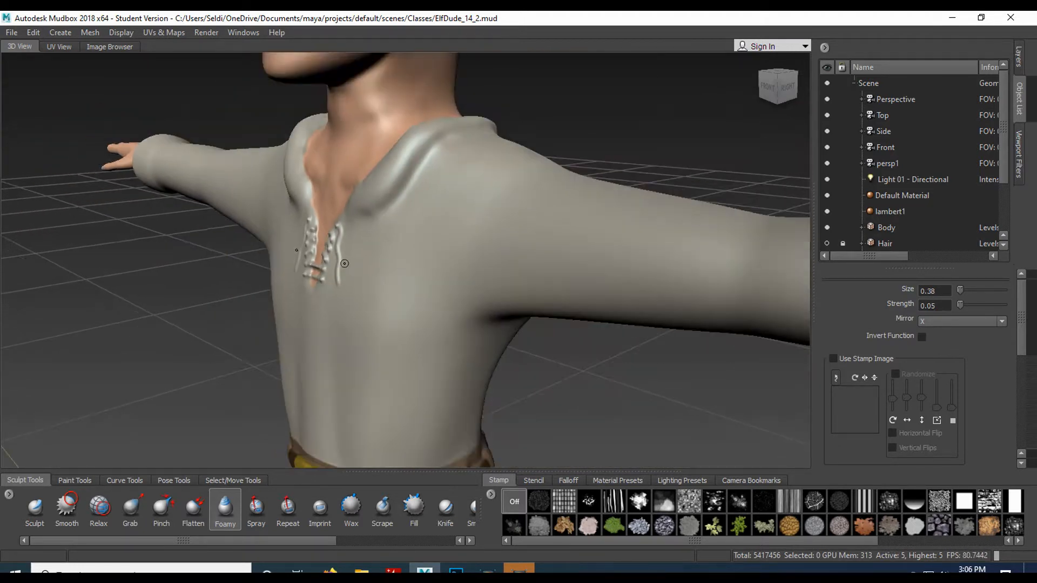
pyautogui.keyDown('alt'); pyautogui.moveTo(415, 380); pyautogui.dragTo(402, 173, button='middle'); pyautogui.keyUp('alt')
pyautogui.keyDown('alt'); pyautogui.moveTo(388, 346); pyautogui.dragTo(393, 293); pyautogui.keyUp('alt')
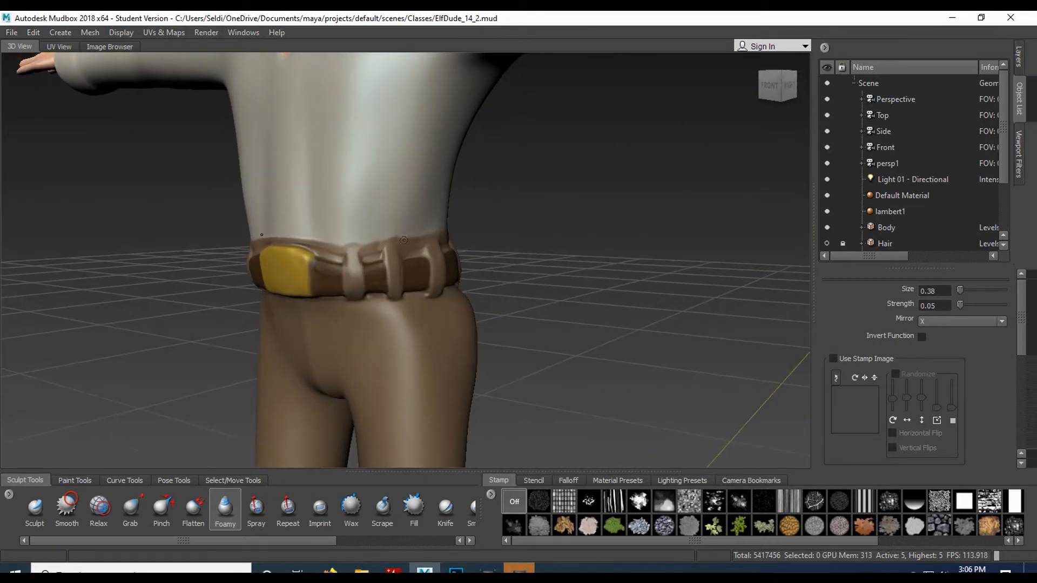
pyautogui.keyDown('alt'); pyautogui.moveTo(334, 241); pyautogui.dragTo(388, 242); pyautogui.keyUp('alt')
pyautogui.keyDown('alt'); pyautogui.moveTo(388, 241); pyautogui.dragTo(405, 148, button='right'); pyautogui.keyUp('alt')
pyautogui.keyDown('alt'); pyautogui.moveTo(404, 149); pyautogui.dragTo(394, 278, button='middle'); pyautogui.keyUp('alt')
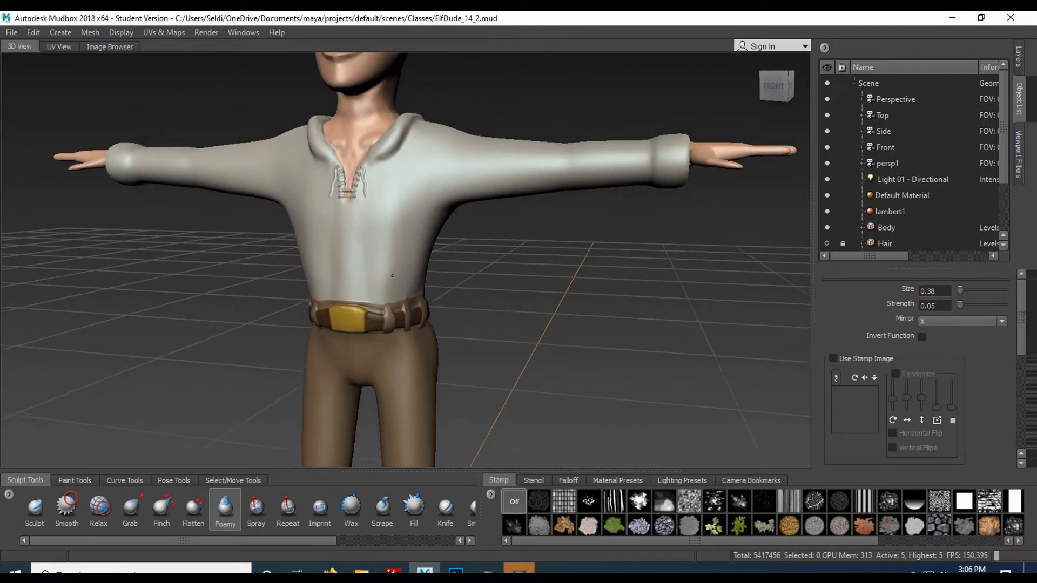
pyautogui.keyDown('alt'); pyautogui.moveTo(394, 278); pyautogui.dragTo(416, 276); pyautogui.keyUp('alt')
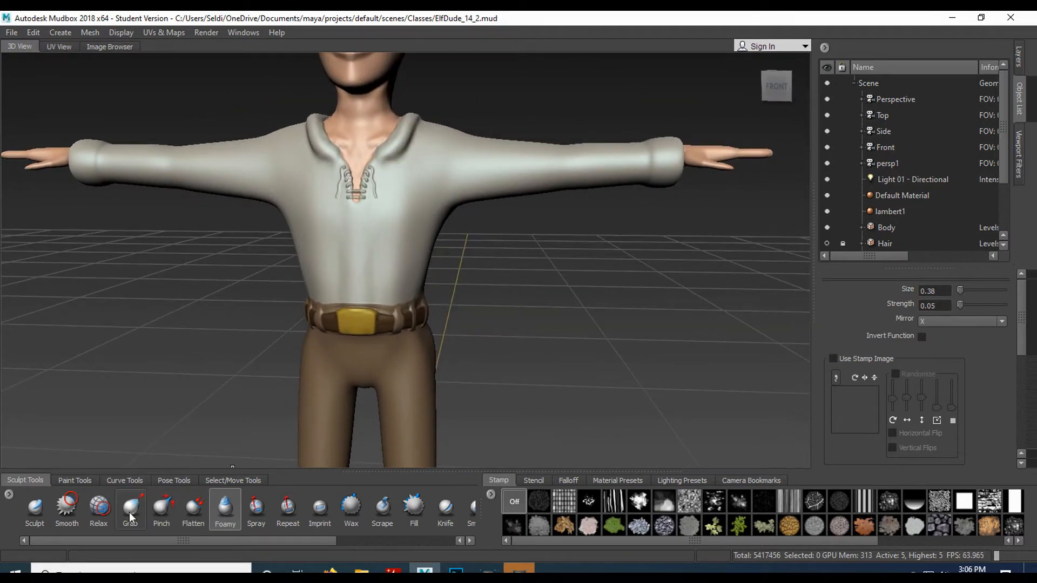
# - Try to pull the belt area outward at the waist with the Grab brush at size 12.03
pyautogui.click(130, 510)
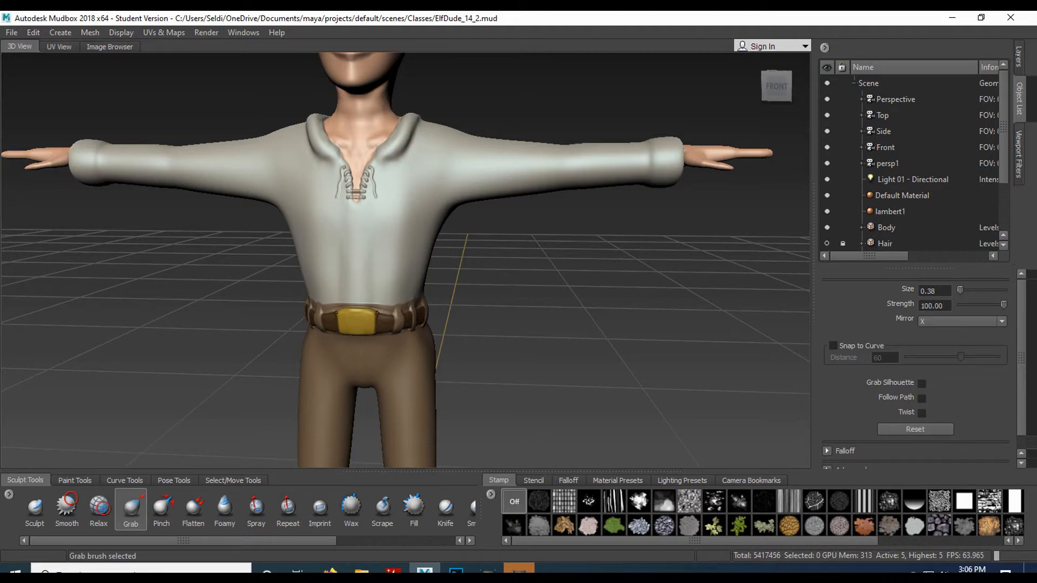
pyautogui.press('b')
pyautogui.moveTo(382, 308); pyautogui.dragTo(445, 308)
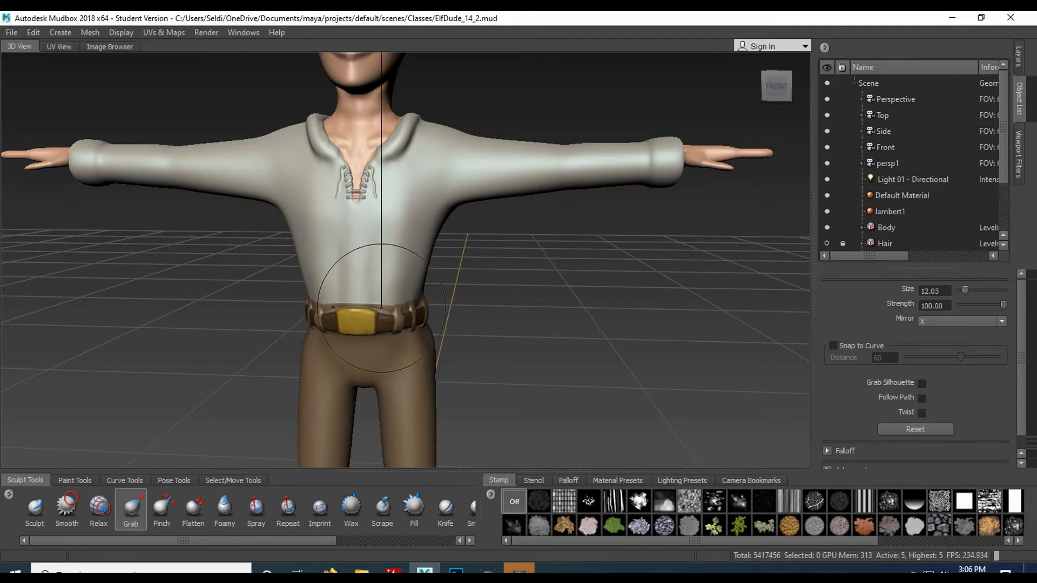
pyautogui.moveTo(416, 301)
pyautogui.mouseDown()
pyautogui.moveTo(405, 302)
pyautogui.moveTo(424, 302)
pyautogui.mouseUp()
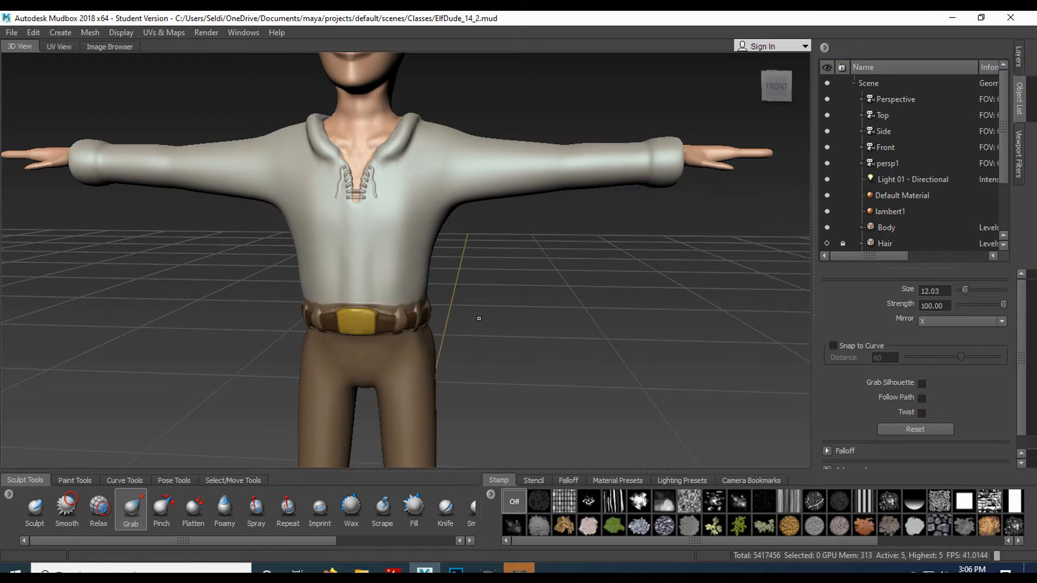
pyautogui.hotkey('ctrl', 'z')
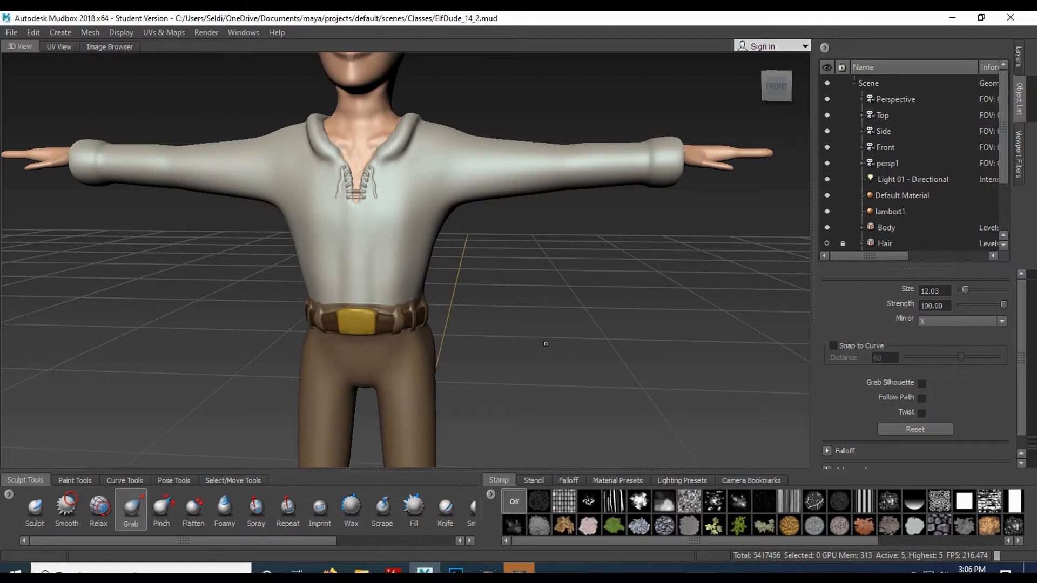
# - Select the Paint Brush for work on the boots and show the body's paint layers
pyautogui.keyDown('alt'); pyautogui.moveTo(556, 345); pyautogui.dragTo(421, 314); pyautogui.keyUp('alt')
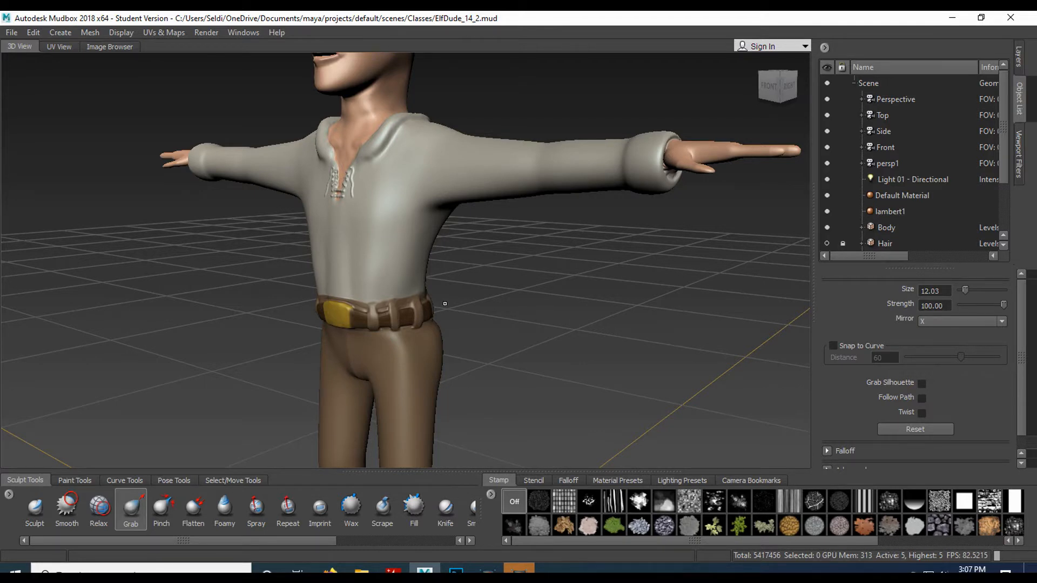
pyautogui.keyDown('alt'); pyautogui.moveTo(517, 375); pyautogui.dragTo(489, 331, button='middle'); pyautogui.keyUp('alt')
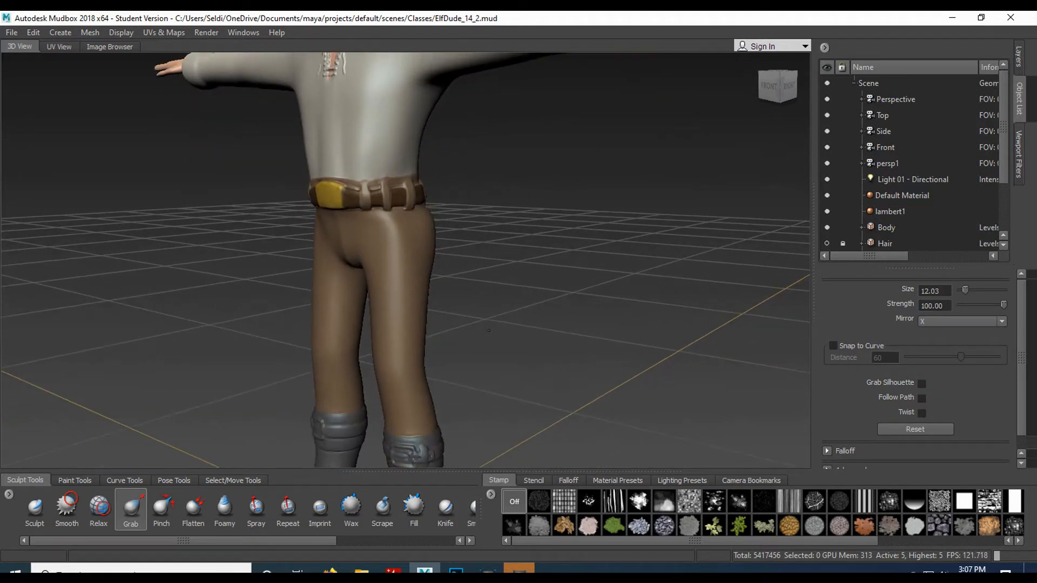
pyautogui.keyDown('alt'); pyautogui.moveTo(491, 372); pyautogui.dragTo(491, 271, button='middle'); pyautogui.keyUp('alt')
pyautogui.scroll(5, 491, 271)
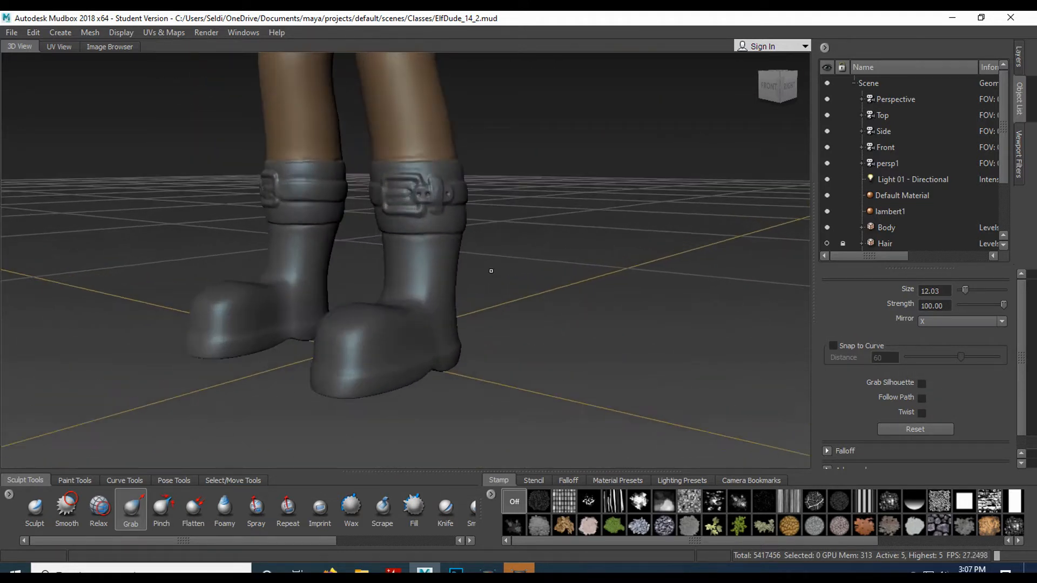
pyautogui.scroll(5, 461, 201)
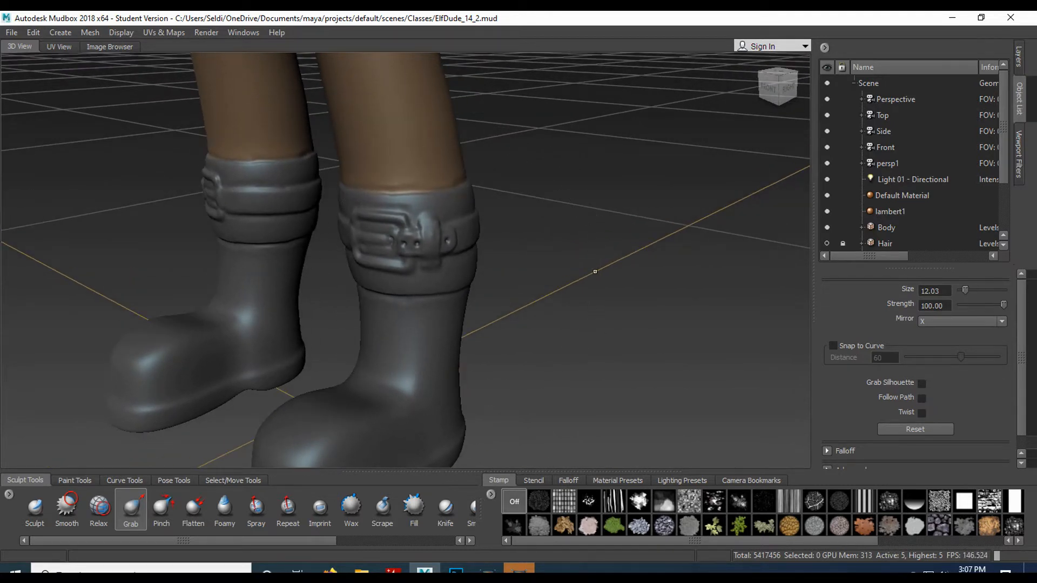
pyautogui.click(1019, 55)
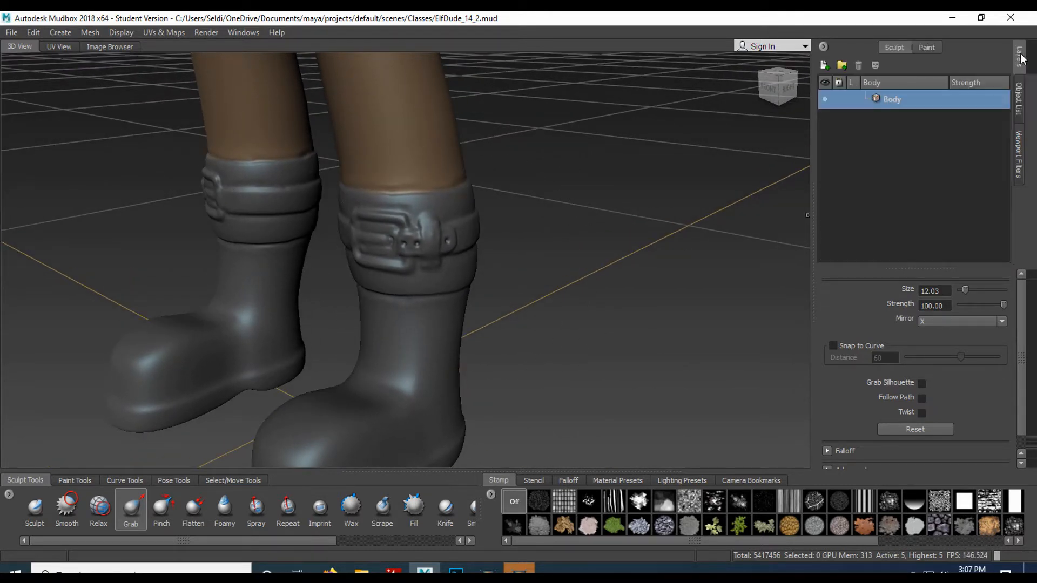
pyautogui.click(75, 480)
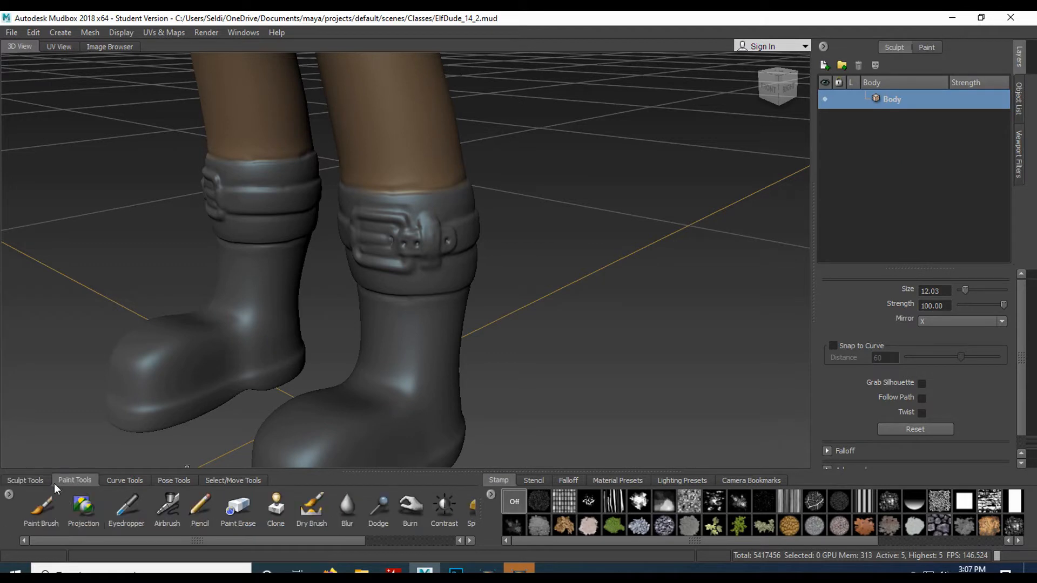
pyautogui.click(49, 502)
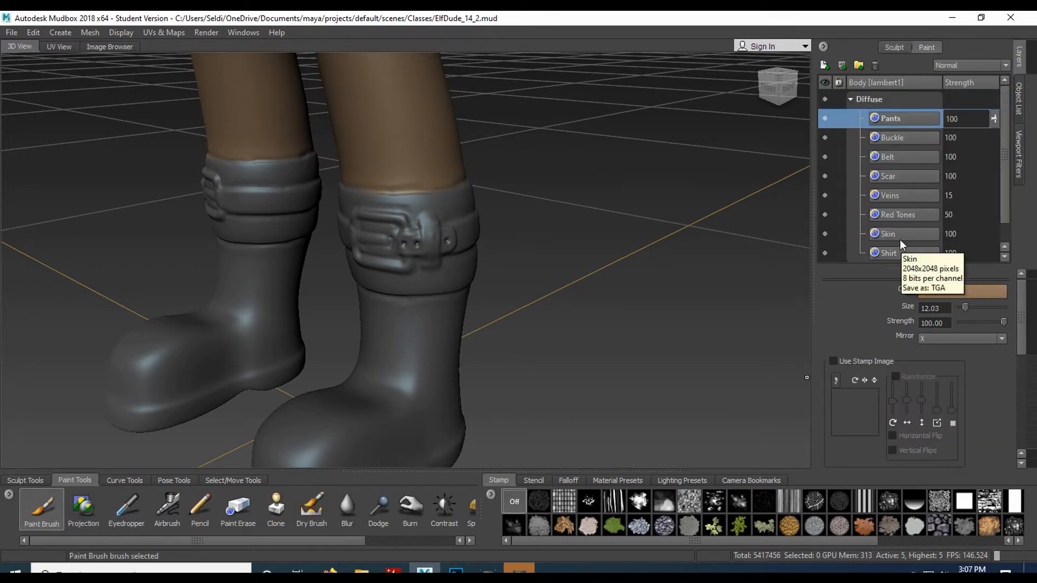
# - Preview the Burlap stencil over the boots, and replace it with the BrownLeather stencil
pyautogui.scroll(-10, 566, 290)
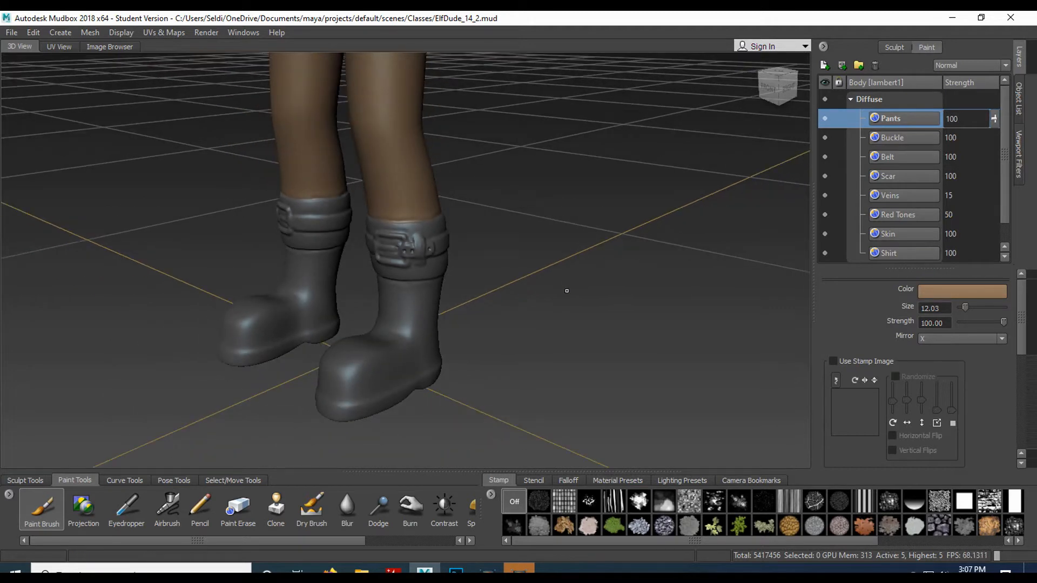
pyautogui.scroll(2, 566, 290)
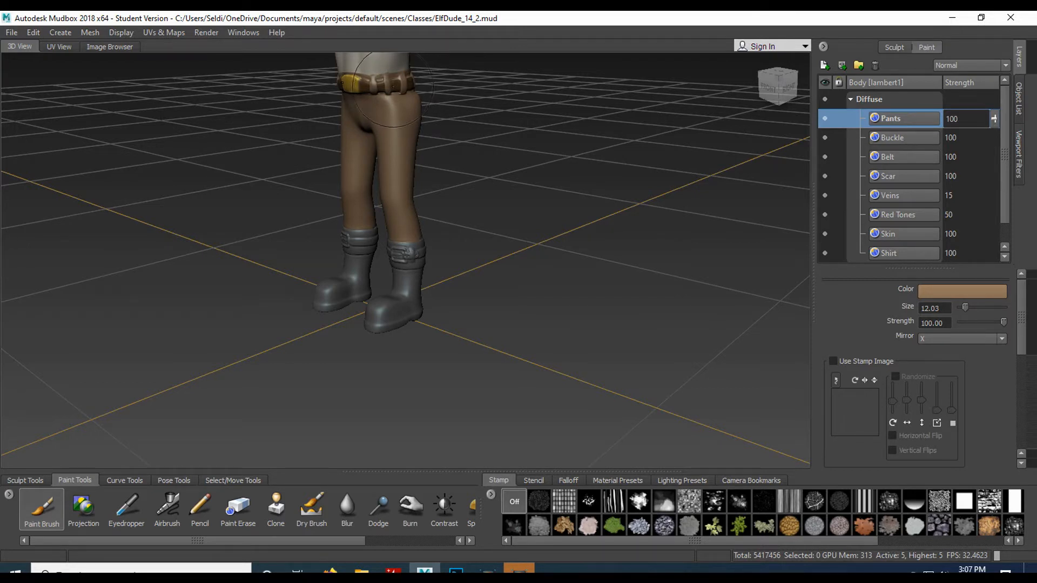
pyautogui.scroll(8, 466, 310)
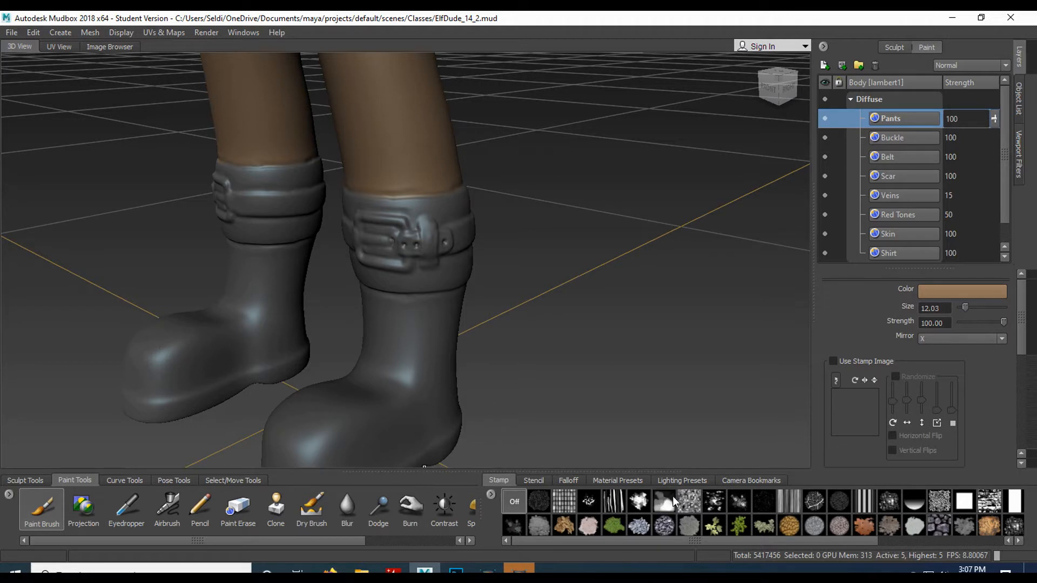
pyautogui.click(536, 480)
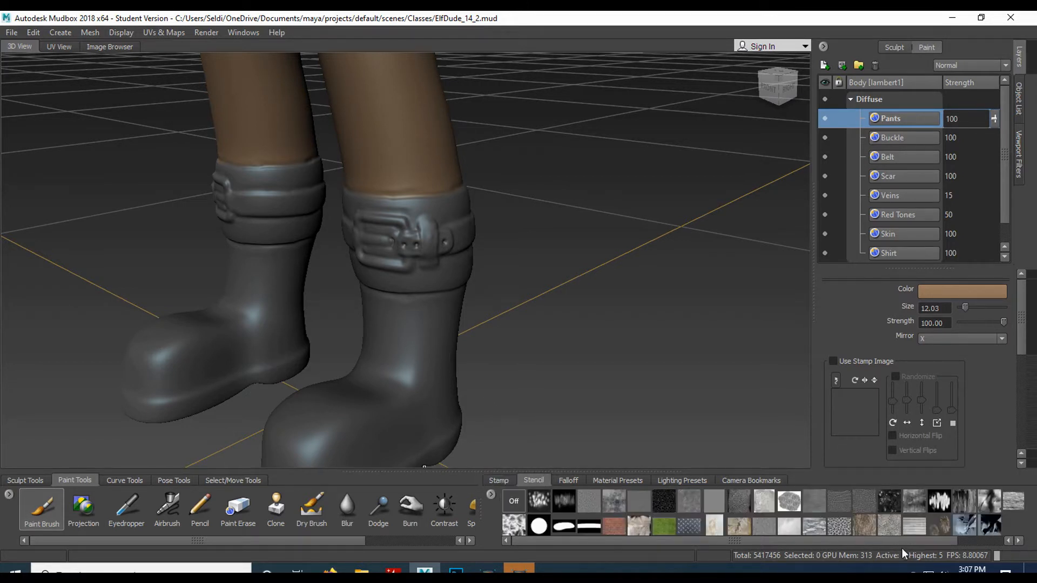
pyautogui.moveTo(867, 542); pyautogui.dragTo(951, 538)
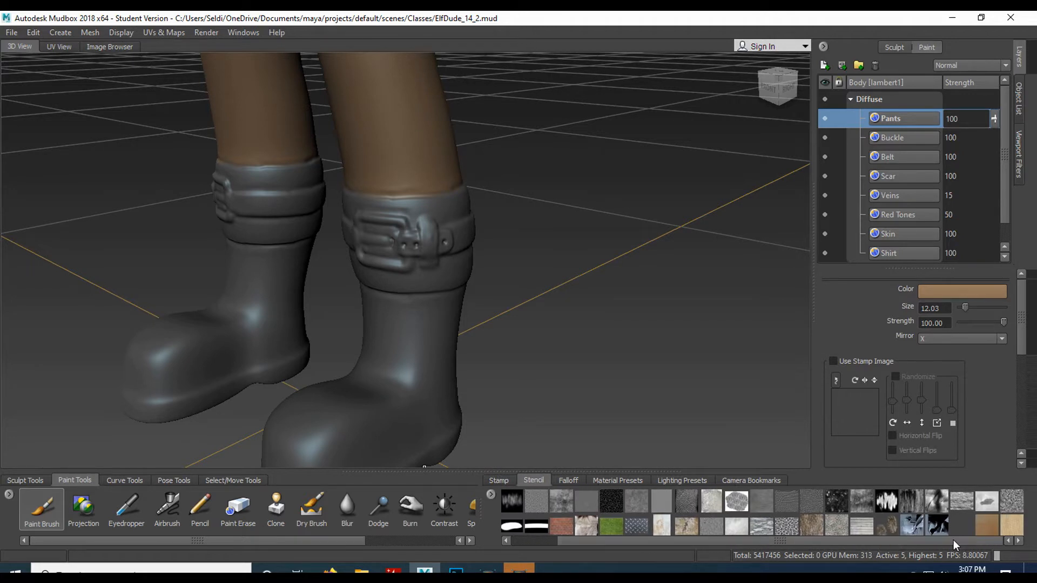
pyautogui.click(1000, 527)
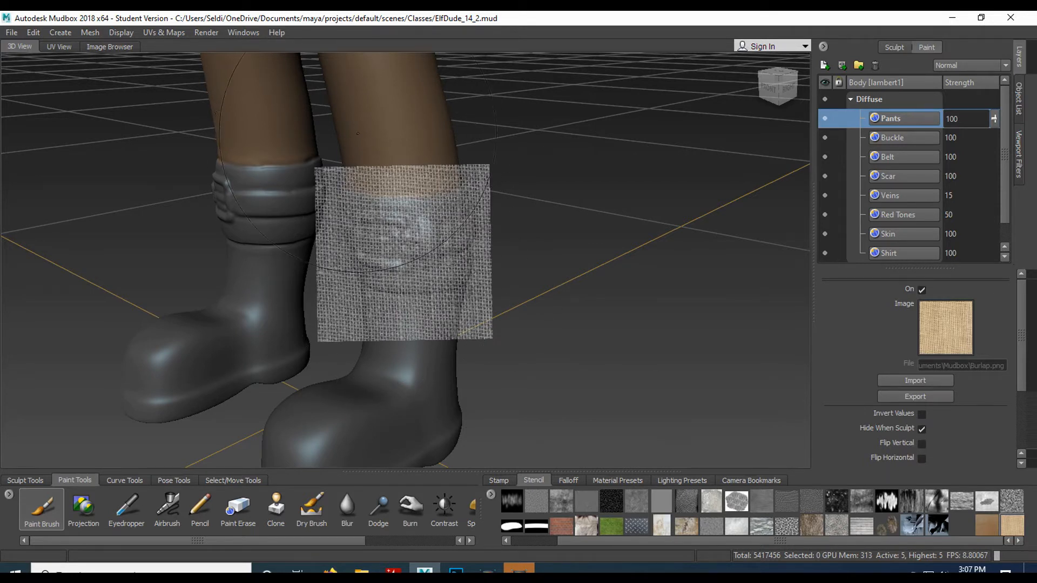
pyautogui.click(987, 521)
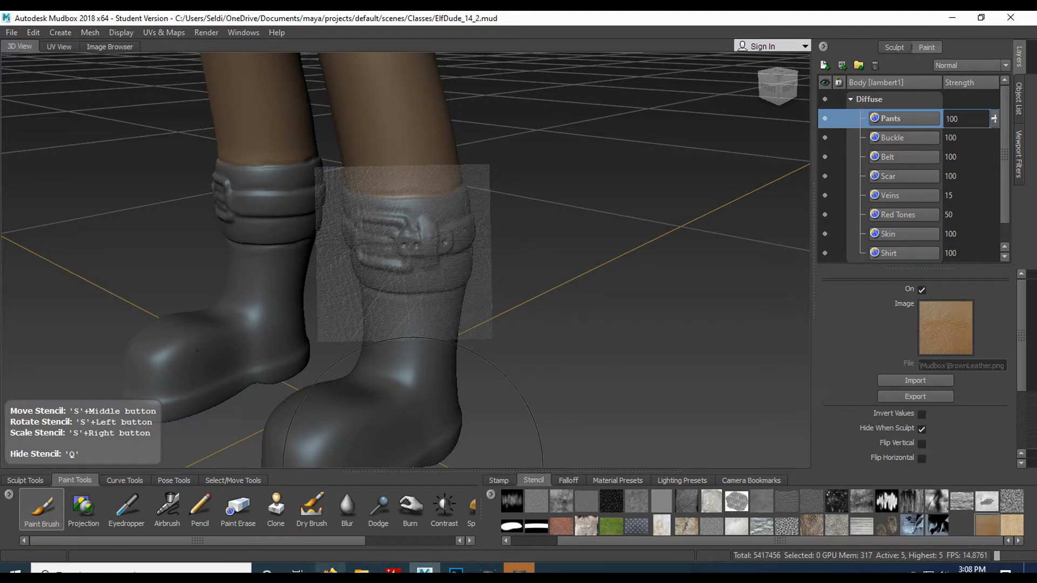
# - Switch to the browser's leather image results and copy the brown leather texture from Octane Seating's Leather Buying Guide
pyautogui.click(330, 568)
pyautogui.click(778, 20)
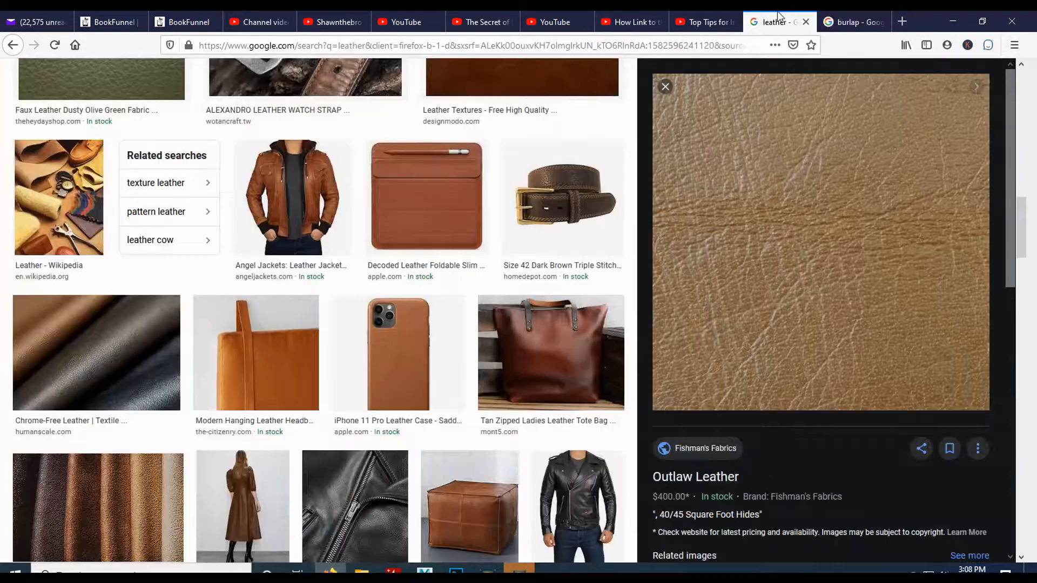
pyautogui.scroll(4, 395, 271)
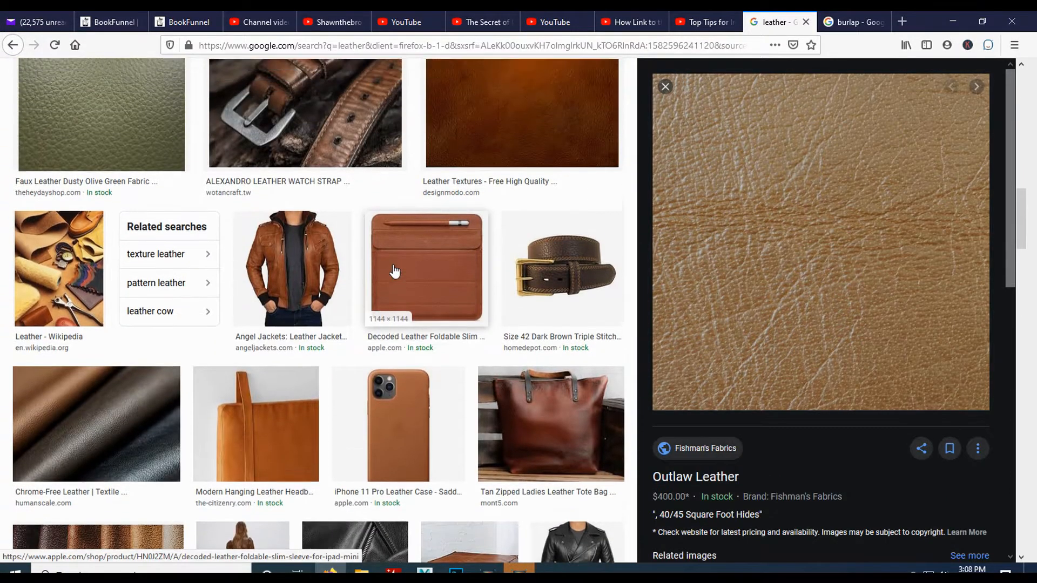
pyautogui.scroll(2, 394, 271)
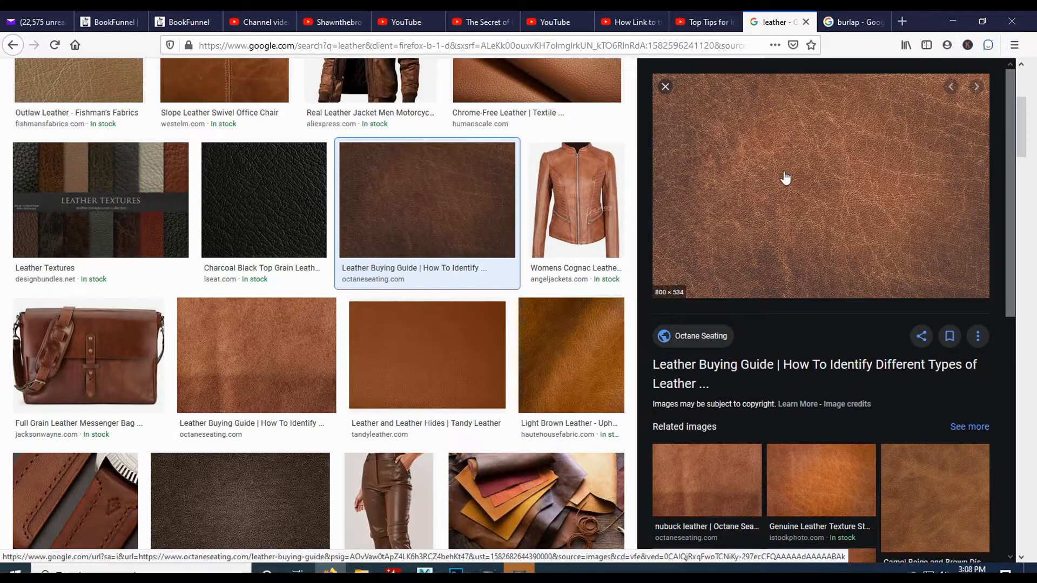
pyautogui.rightClick(784, 173)
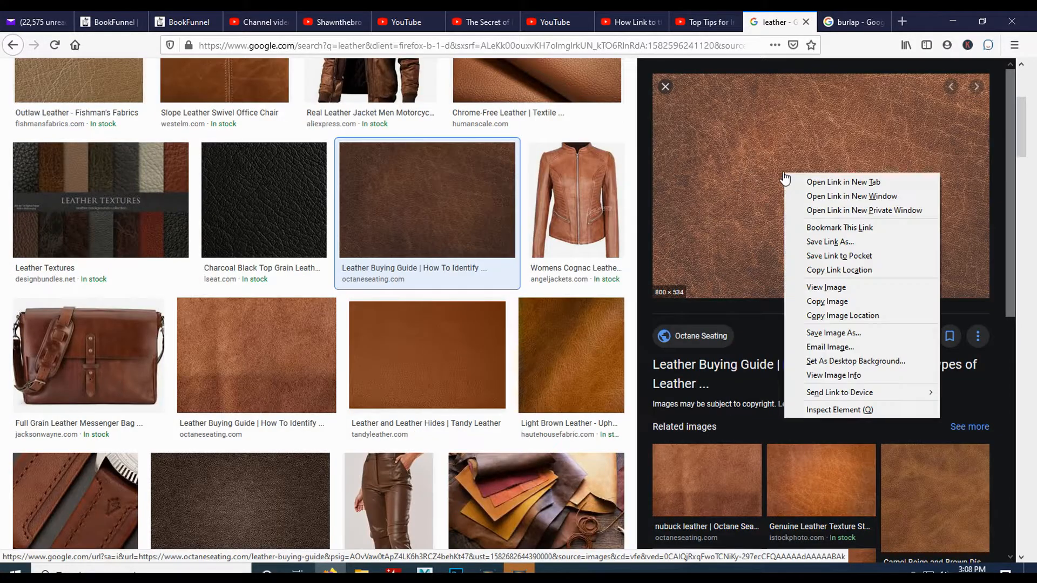
pyautogui.click(848, 305)
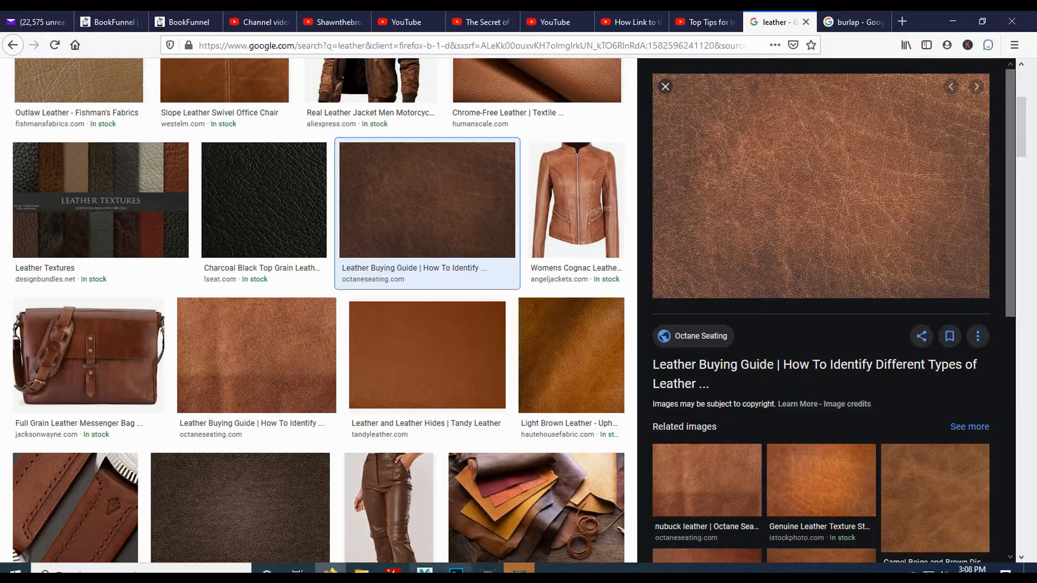
# - In Photoshop, create a new 800 x 534 pixel document at 72 ppi and paste the copied leather texture into it
pyautogui.click(455, 570)
pyautogui.rightClick(208, 58)
pyautogui.click(275, 115)
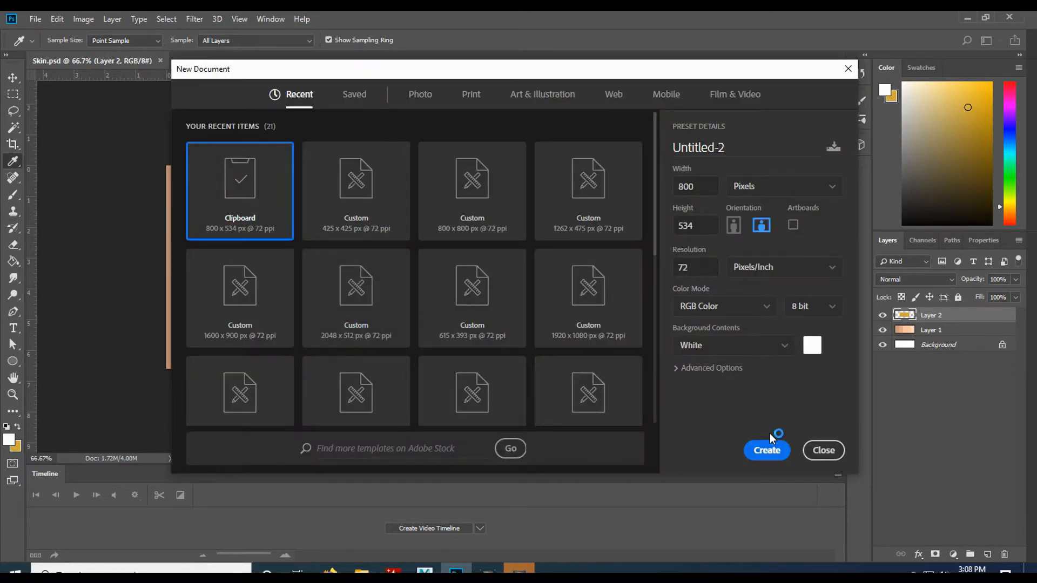
pyautogui.click(768, 452)
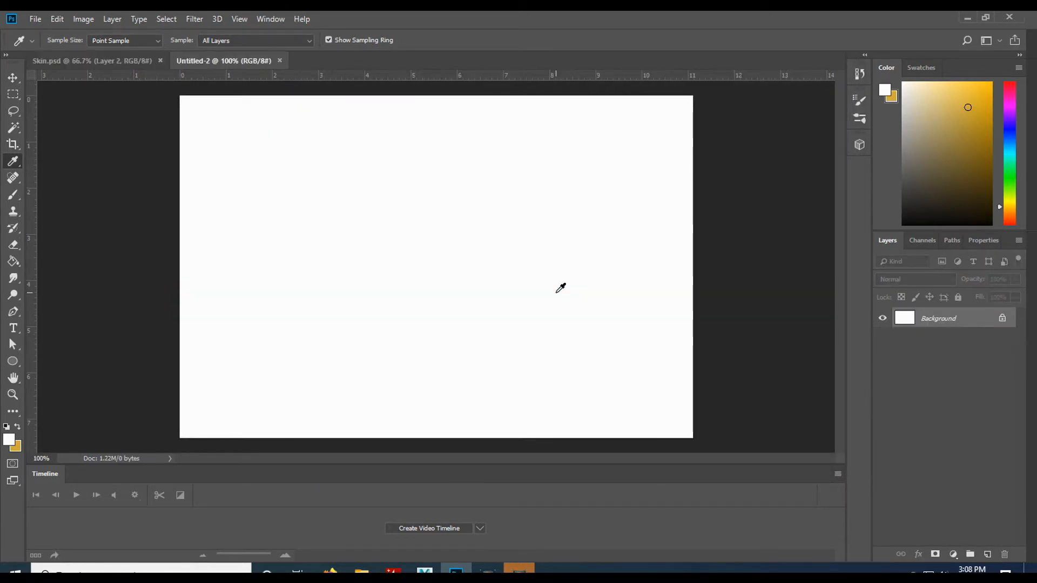
pyautogui.hotkey('ctrl', 'v')
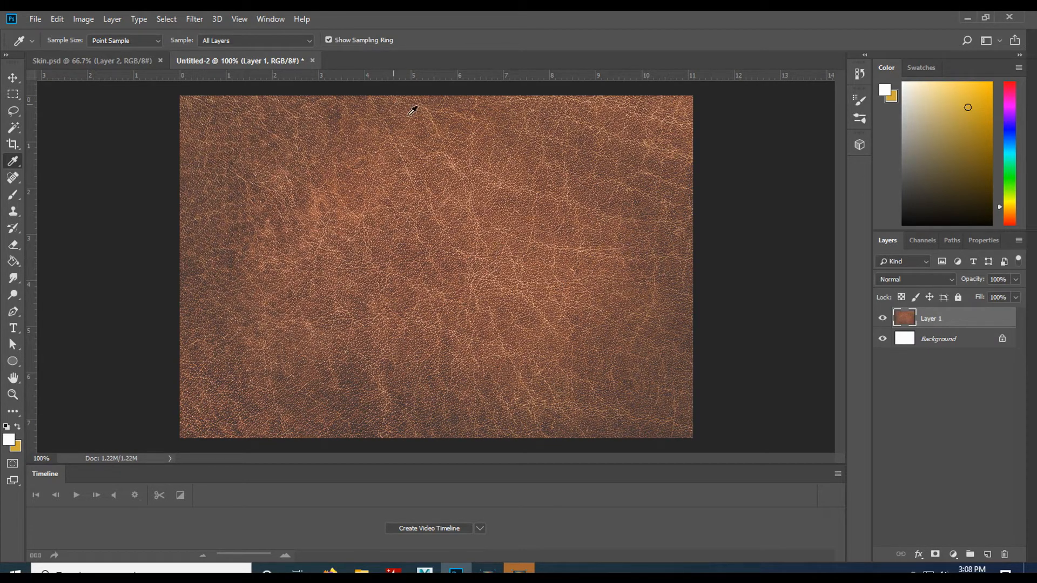
# - Save the leather image as a PNG named BrownLeather2 in the Documents > Mudbox folder
pyautogui.click(35, 19)
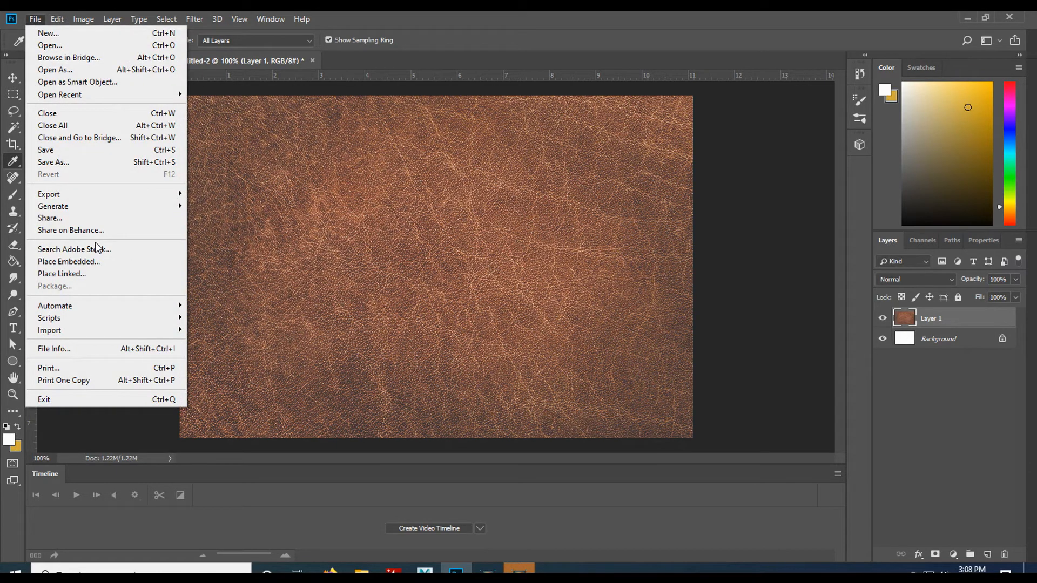
pyautogui.click(70, 162)
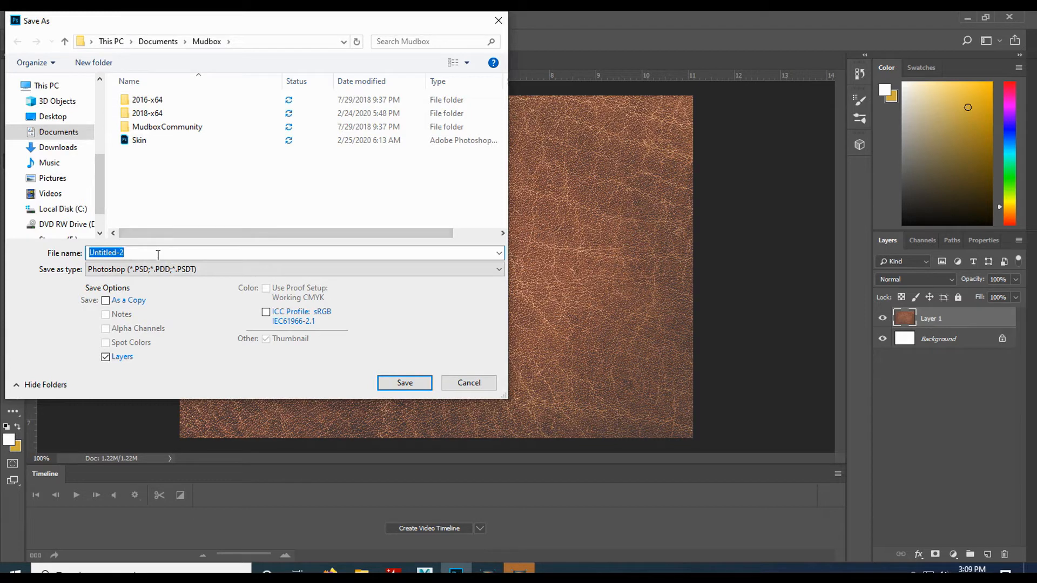
pyautogui.write('Leather2')
pyautogui.click(160, 271)
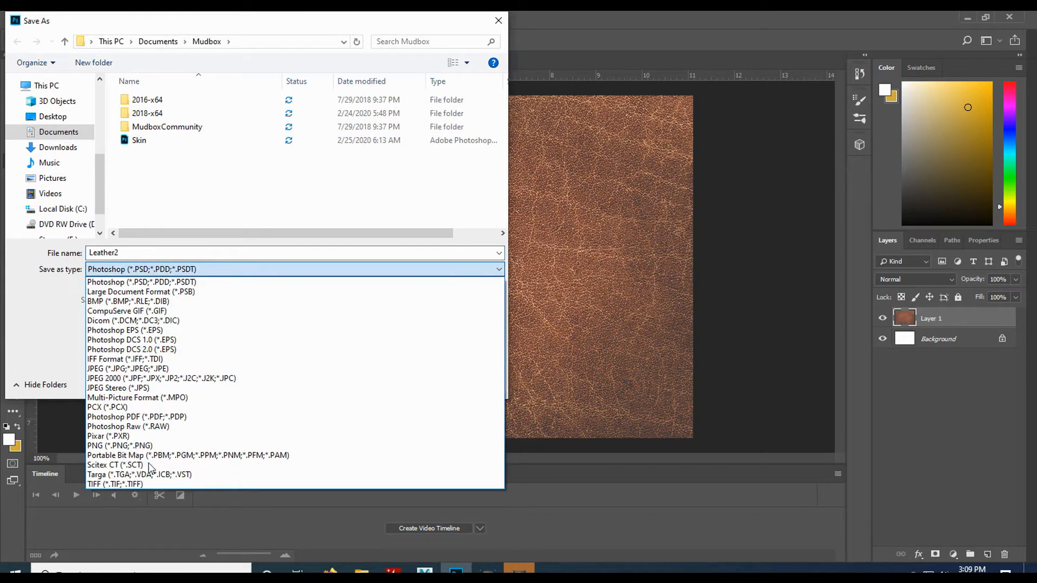
pyautogui.click(117, 453)
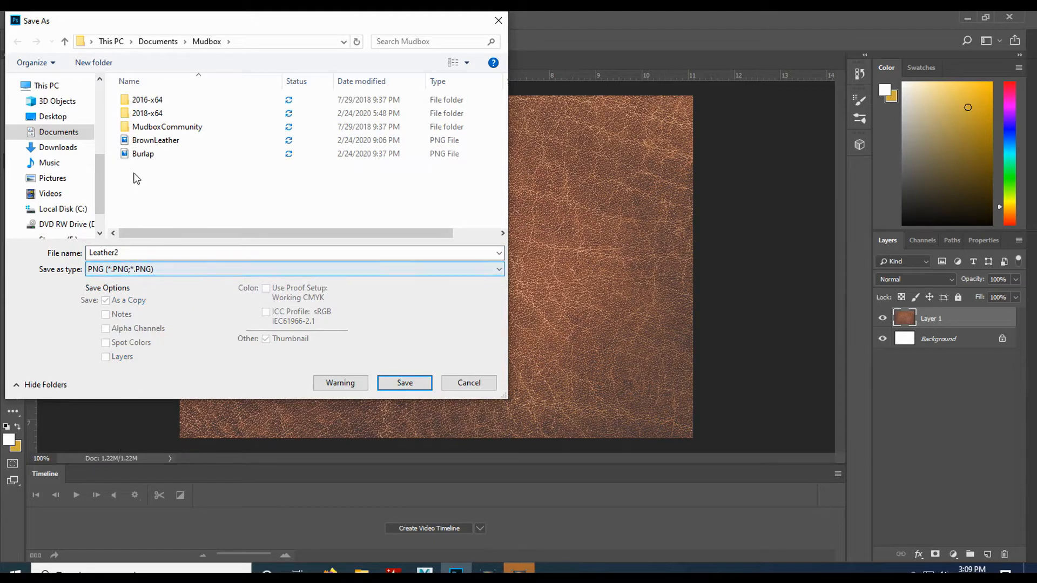
pyautogui.click(147, 144)
pyautogui.click(148, 252)
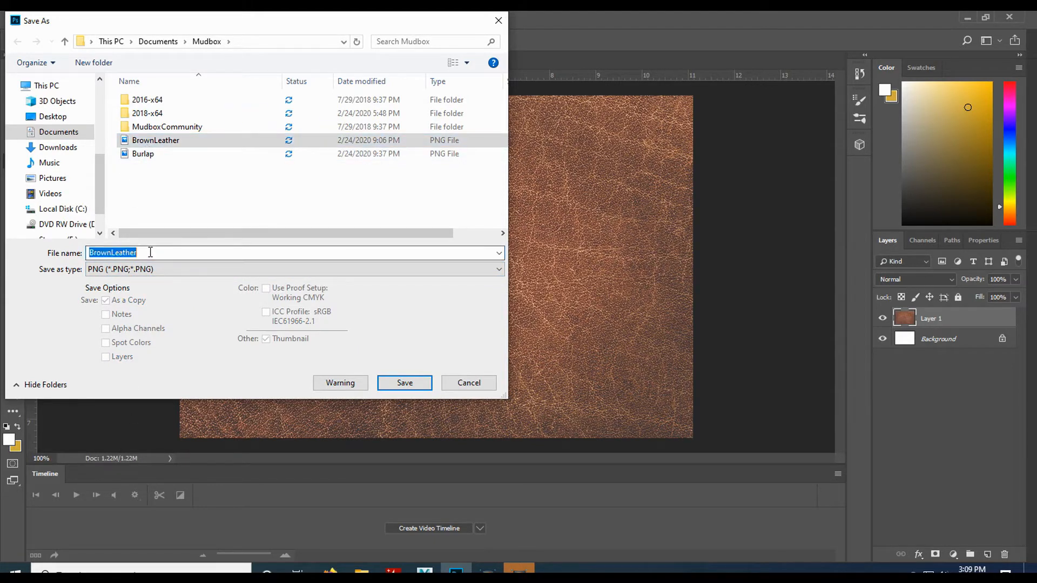
pyautogui.click(148, 253)
pyautogui.write('2')
pyautogui.click(405, 382)
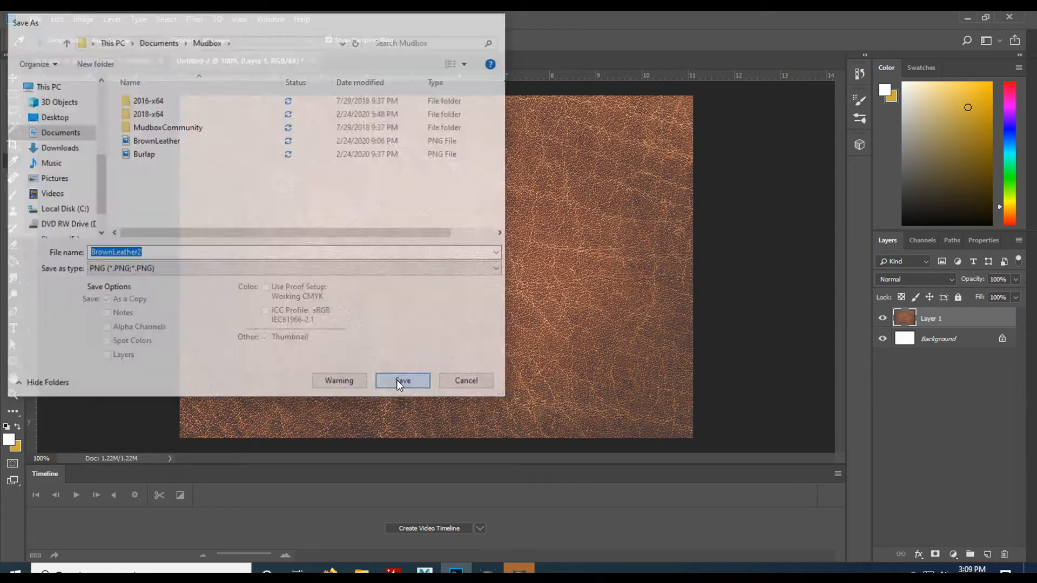
pyautogui.click(584, 174)
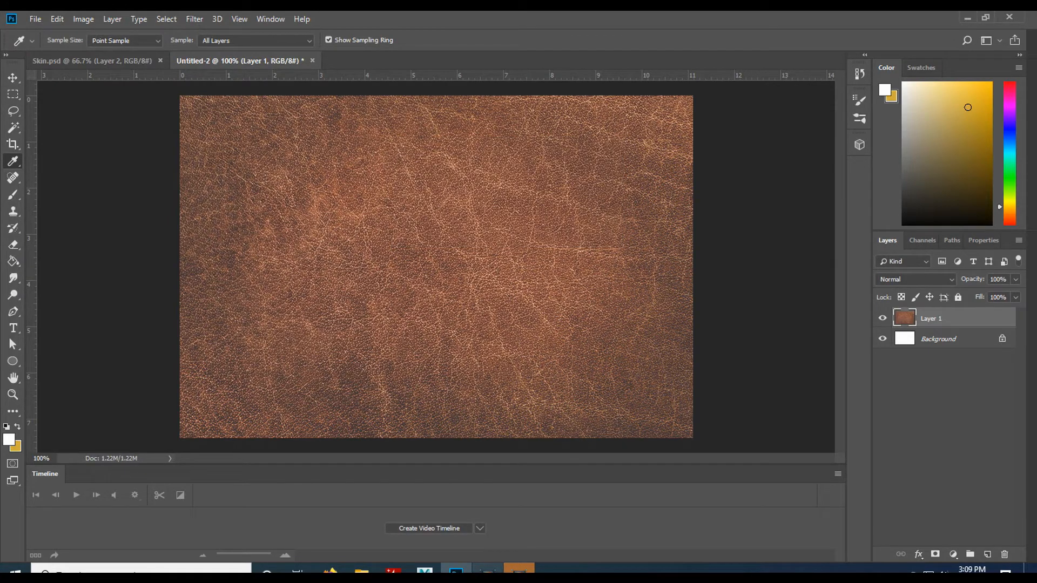
# - Switch to Mudbox, import BrownLeather2 into the stencil library and make it the active stencil
pyautogui.click(424, 570)
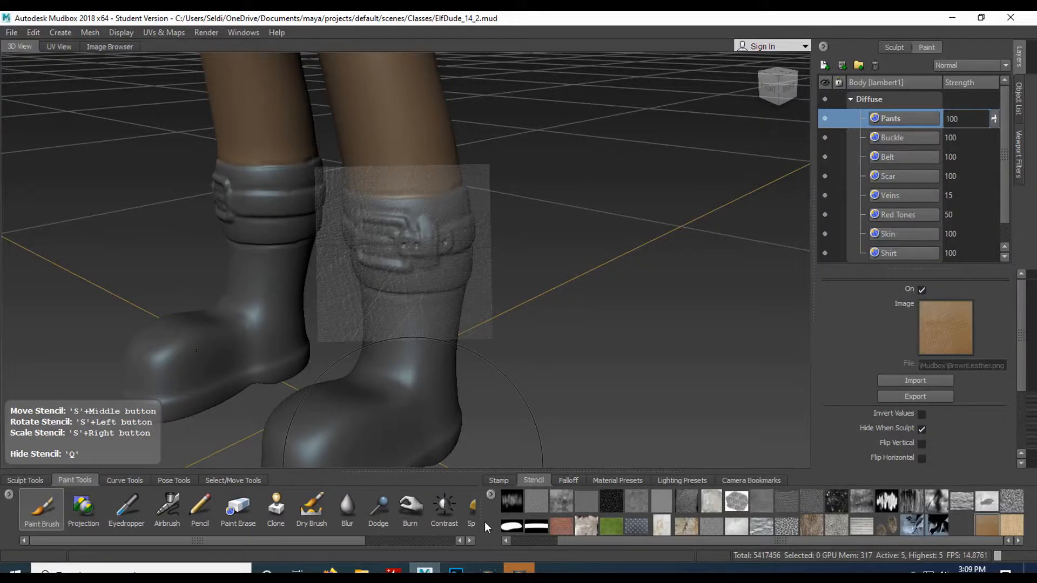
pyautogui.click(494, 497)
pyautogui.click(502, 501)
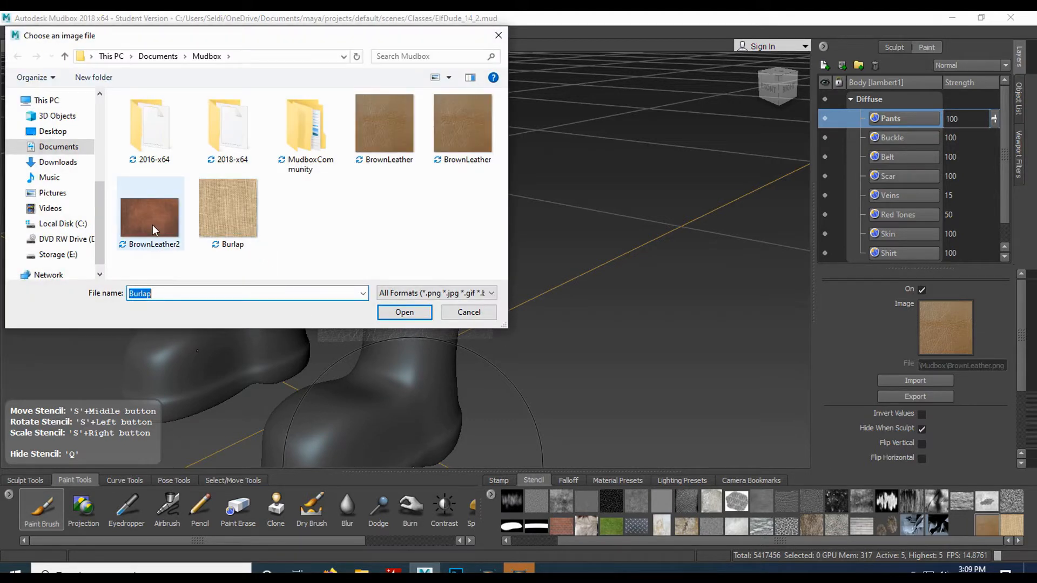
pyautogui.click(153, 224)
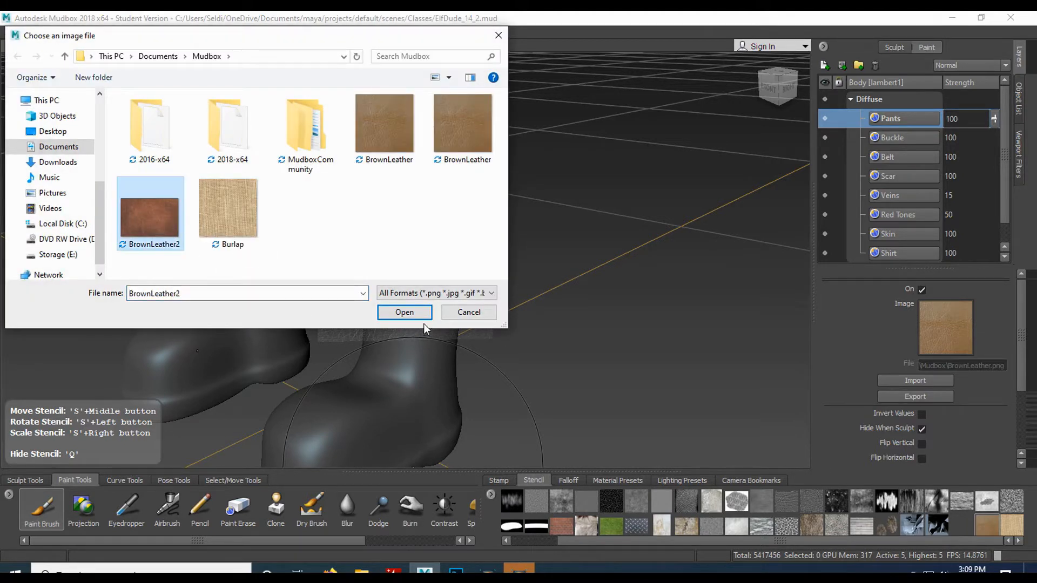
pyautogui.click(405, 312)
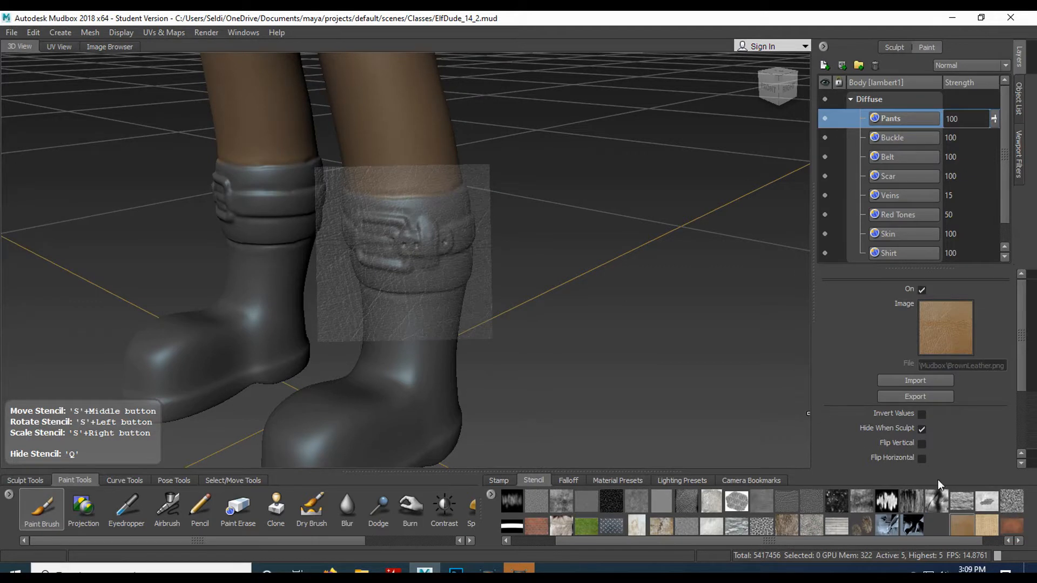
pyautogui.click(1014, 529)
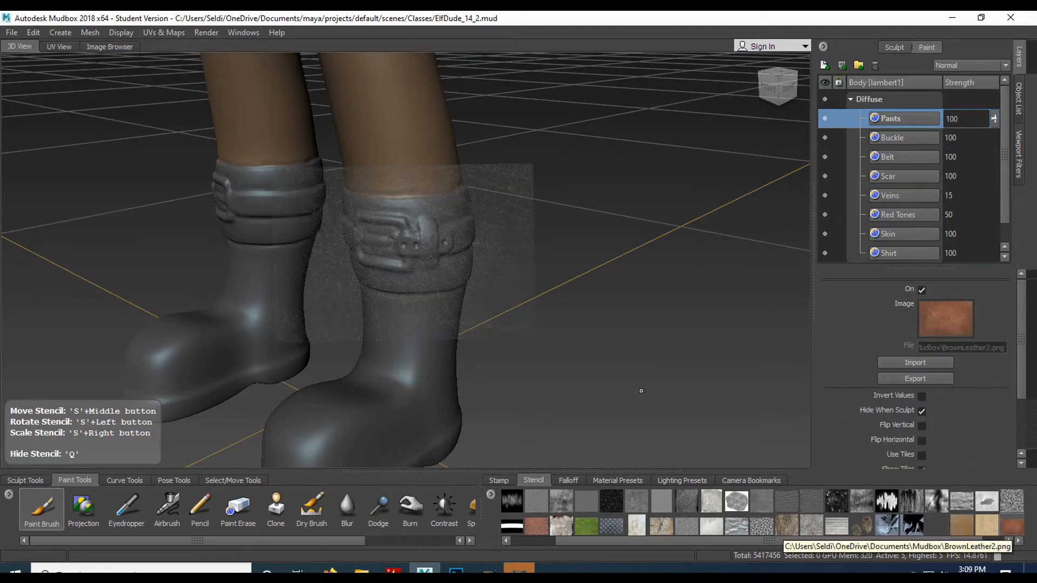
# - Frame the front boot's foot closely and enlarge the leather stencil until it covers most of the foot
pyautogui.keyDown('alt'); pyautogui.moveTo(498, 302); pyautogui.dragTo(497, 387, button='right'); pyautogui.keyUp('alt')
pyautogui.keyDown('alt'); pyautogui.moveTo(496, 388); pyautogui.dragTo(442, 303); pyautogui.keyUp('alt')
pyautogui.keyDown('alt'); pyautogui.moveTo(442, 303); pyautogui.dragTo(470, 254, button='middle'); pyautogui.keyUp('alt')
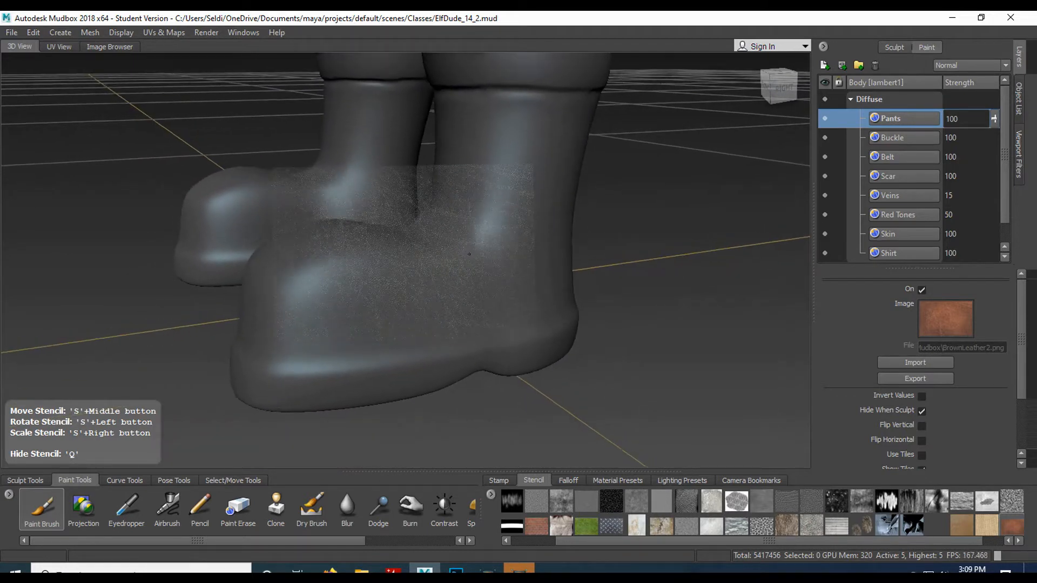
pyautogui.keyDown('alt'); pyautogui.moveTo(470, 253); pyautogui.dragTo(407, 291); pyautogui.keyUp('alt')
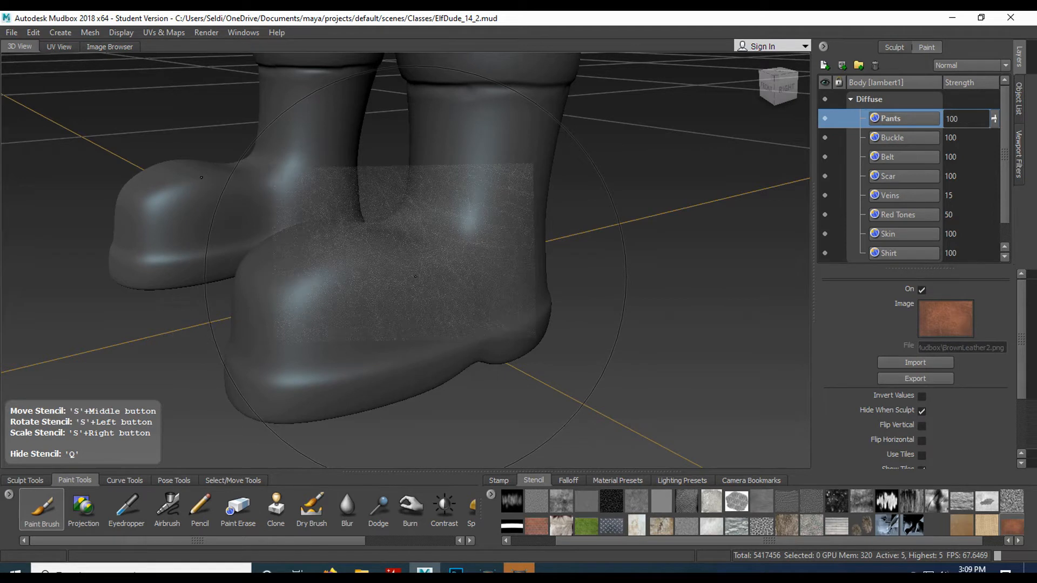
pyautogui.moveTo(417, 276); pyautogui.dragTo(379, 292)
pyautogui.moveTo(419, 280); pyautogui.dragTo(429, 265, button='right')
pyautogui.moveTo(380, 287); pyautogui.dragTo(411, 384, button='right')
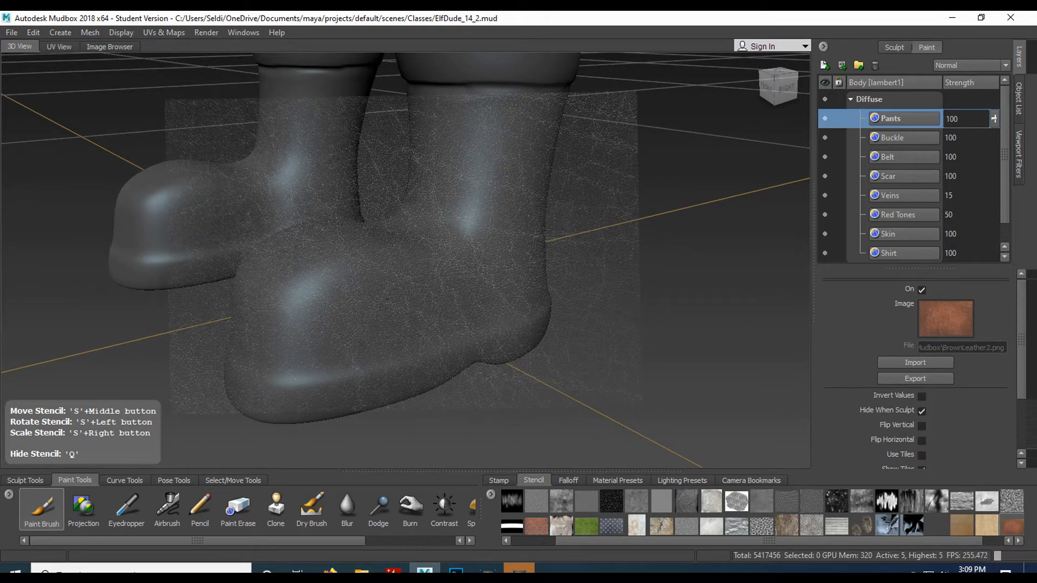
pyautogui.keyDown('alt'); pyautogui.moveTo(383, 319); pyautogui.dragTo(384, 369, button='right'); pyautogui.keyUp('alt')
pyautogui.keyDown('alt'); pyautogui.moveTo(384, 369); pyautogui.dragTo(387, 337); pyautogui.keyUp('alt')
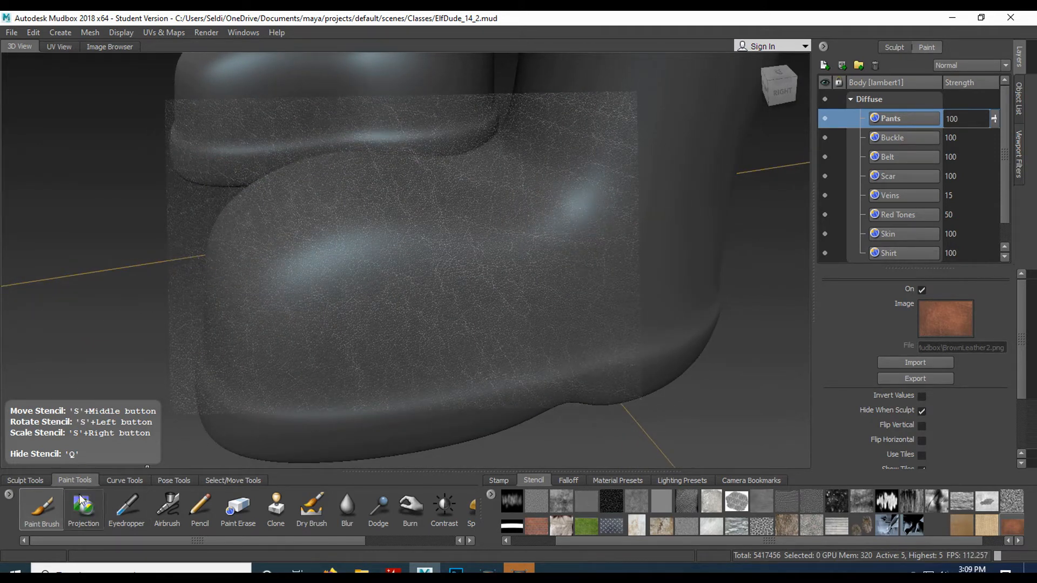
# - Select the Spray sculpt tool and set its strength to 0.05, with the stencil hidden
pyautogui.click(31, 481)
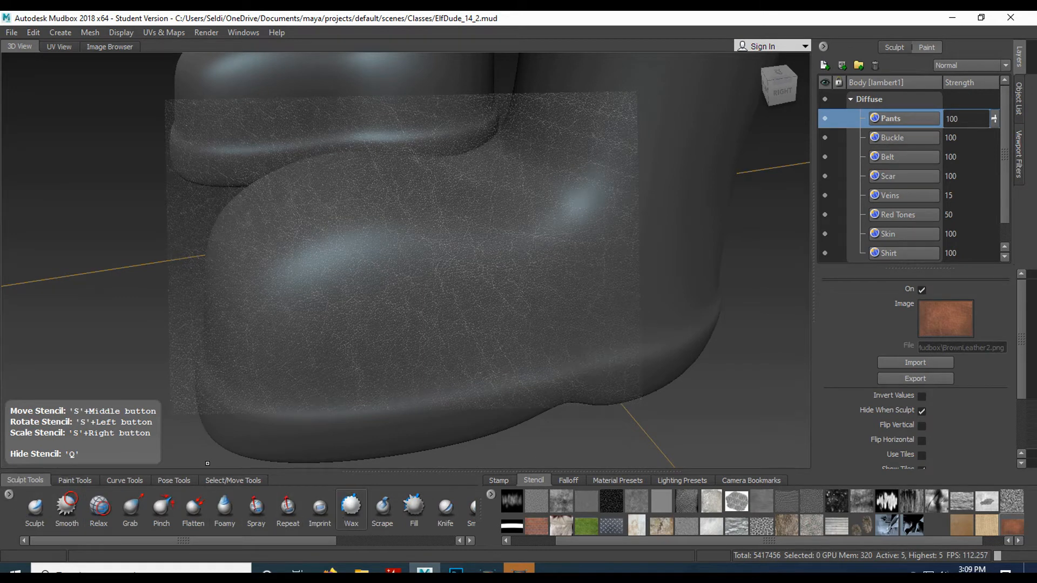
pyautogui.moveTo(189, 540); pyautogui.dragTo(215, 533)
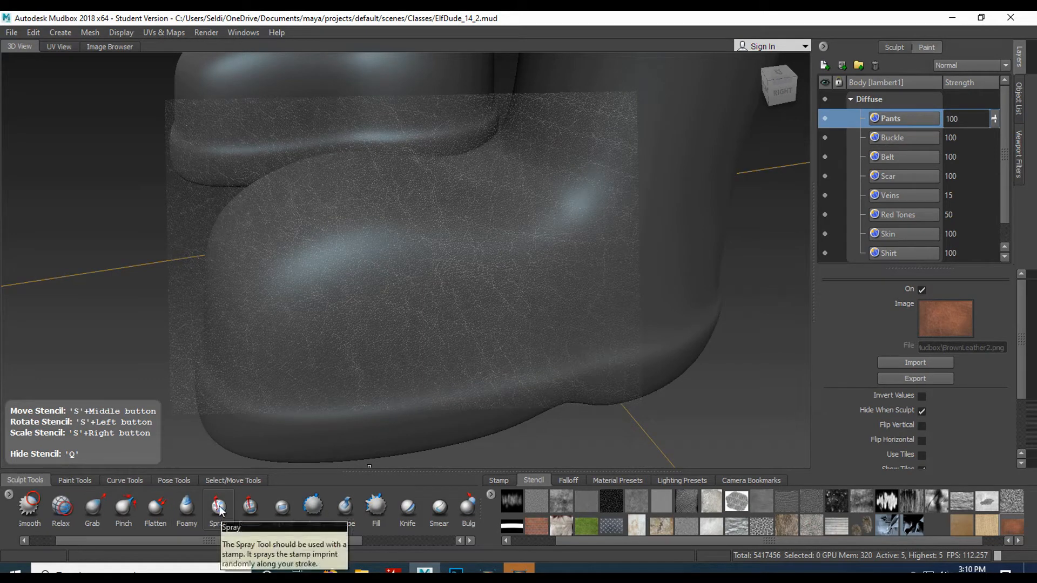
pyautogui.click(219, 509)
pyautogui.moveTo(388, 273); pyautogui.dragTo(357, 272)
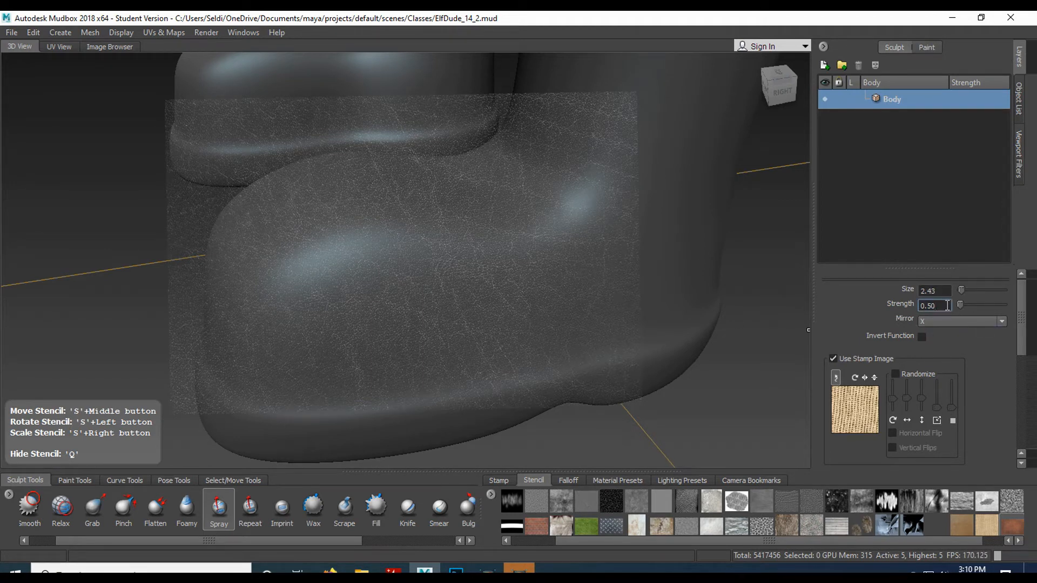
pyautogui.write('0.05q')
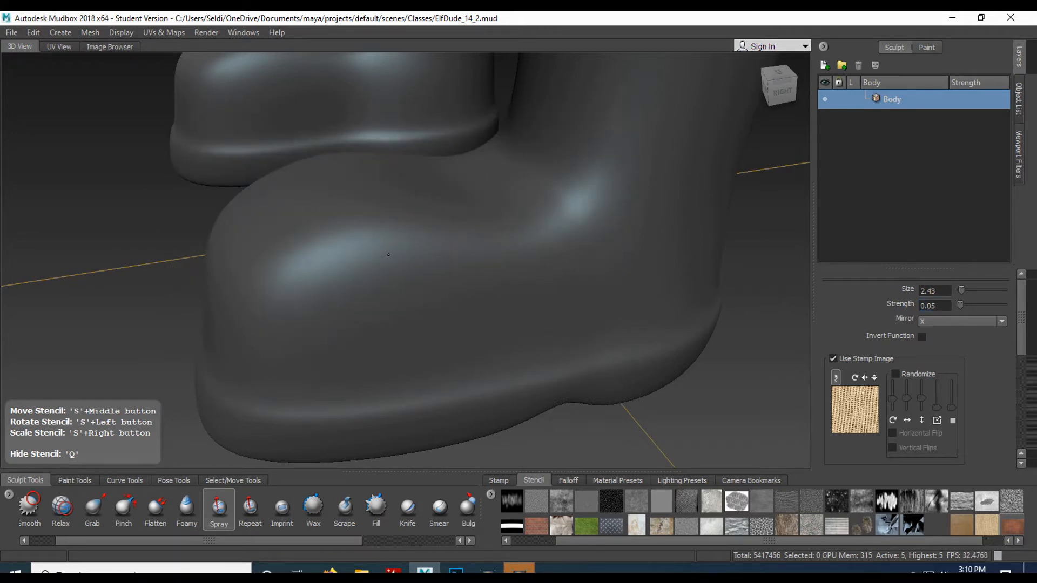
# - Show the leather stencil and spray its grain onto the toe and sides of the boot's foot
pyautogui.write('q')
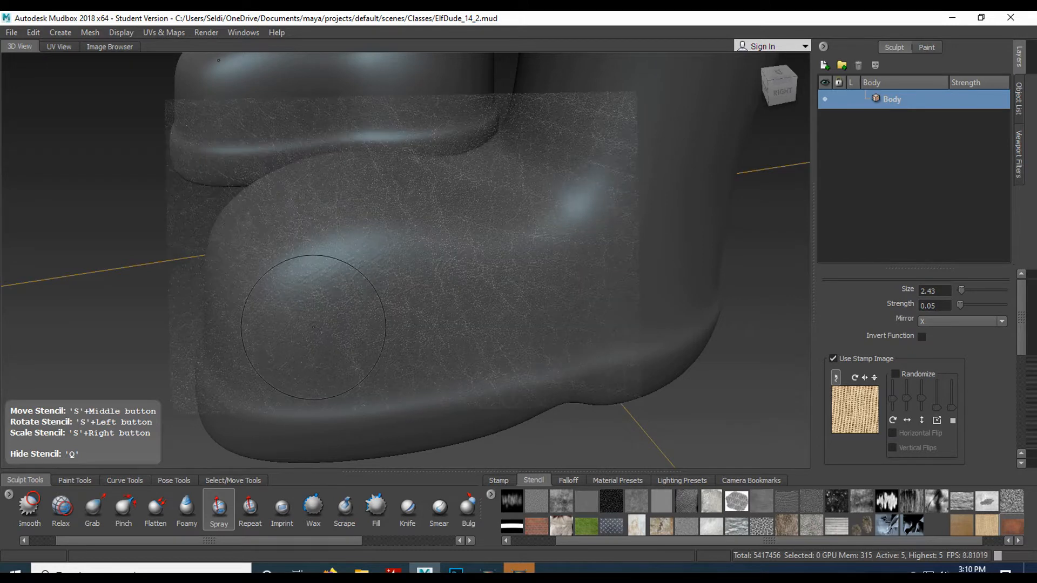
pyautogui.write('q')
pyautogui.moveTo(557, 325)
pyautogui.mouseDown()
pyautogui.moveTo(567, 243)
pyautogui.moveTo(274, 250)
pyautogui.moveTo(453, 267)
pyautogui.moveTo(440, 270)
pyautogui.mouseUp()
pyautogui.press('q')
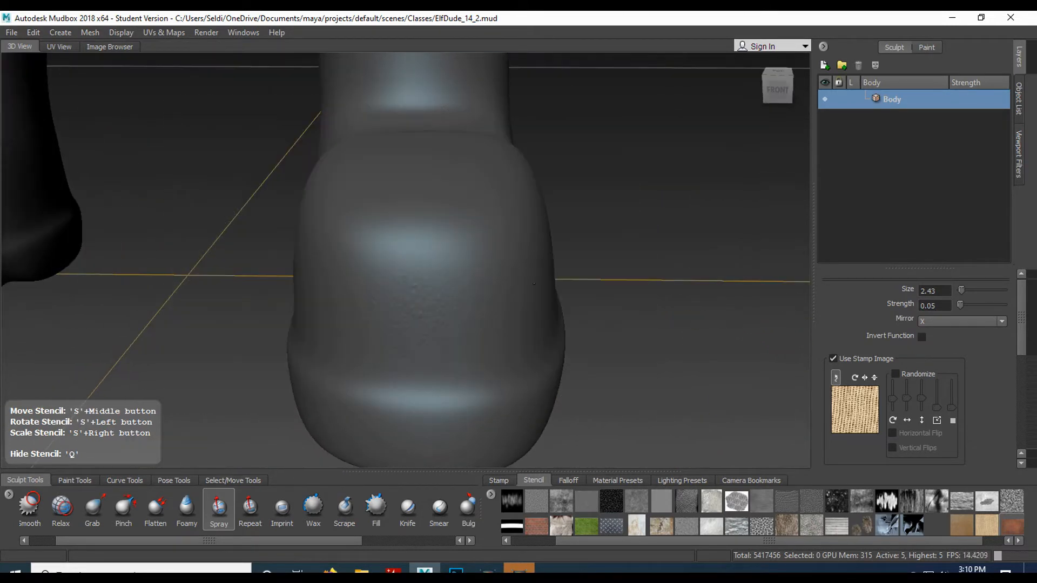
pyautogui.keyDown('alt'); pyautogui.moveTo(363, 180); pyautogui.dragTo(508, 195); pyautogui.keyUp('alt')
pyautogui.moveTo(213, 196); pyautogui.dragTo(467, 326)
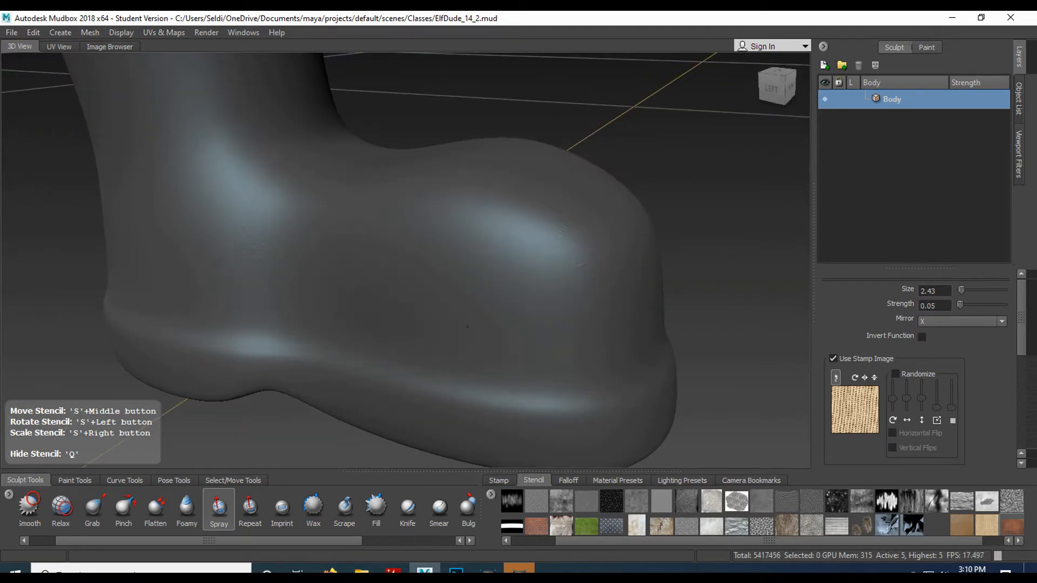
pyautogui.moveTo(379, 193)
pyautogui.keyDown('alt'); pyautogui.mouseDown()
pyautogui.moveTo(302, 205)
pyautogui.moveTo(292, 227)
pyautogui.mouseUp(); pyautogui.keyUp('alt')
pyautogui.moveTo(334, 176); pyautogui.dragTo(435, 238)
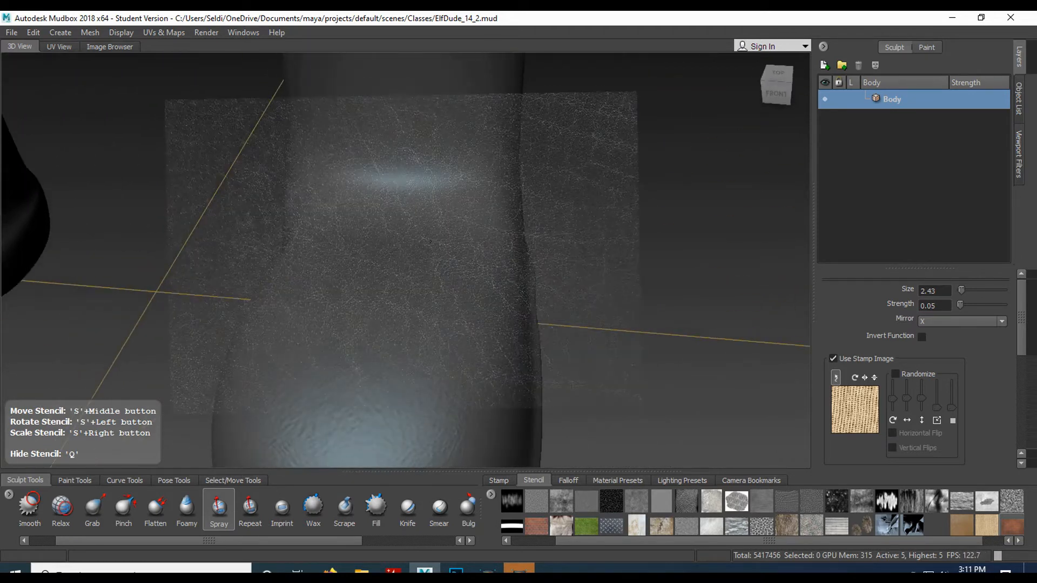
# - Spray the leather grain over the boot's instep and around to the back of the heel
pyautogui.keyDown('alt'); pyautogui.moveTo(405, 75); pyautogui.dragTo(406, 204, button='middle'); pyautogui.keyUp('alt')
pyautogui.keyDown('alt'); pyautogui.moveTo(405, 203); pyautogui.dragTo(405, 211); pyautogui.keyUp('alt')
pyautogui.moveTo(292, 152); pyautogui.dragTo(292, 152)
pyautogui.moveTo(366, 331)
pyautogui.keyDown('alt'); pyautogui.mouseDown()
pyautogui.moveTo(336, 250)
pyautogui.moveTo(373, 346)
pyautogui.mouseUp(); pyautogui.keyUp('alt')
pyautogui.moveTo(373, 346)
pyautogui.keyDown('alt'); pyautogui.mouseDown()
pyautogui.moveTo(361, 340)
pyautogui.moveTo(335, 258)
pyautogui.mouseUp(); pyautogui.keyUp('alt')
pyautogui.keyDown('alt'); pyautogui.moveTo(400, 302); pyautogui.dragTo(358, 315); pyautogui.keyUp('alt')
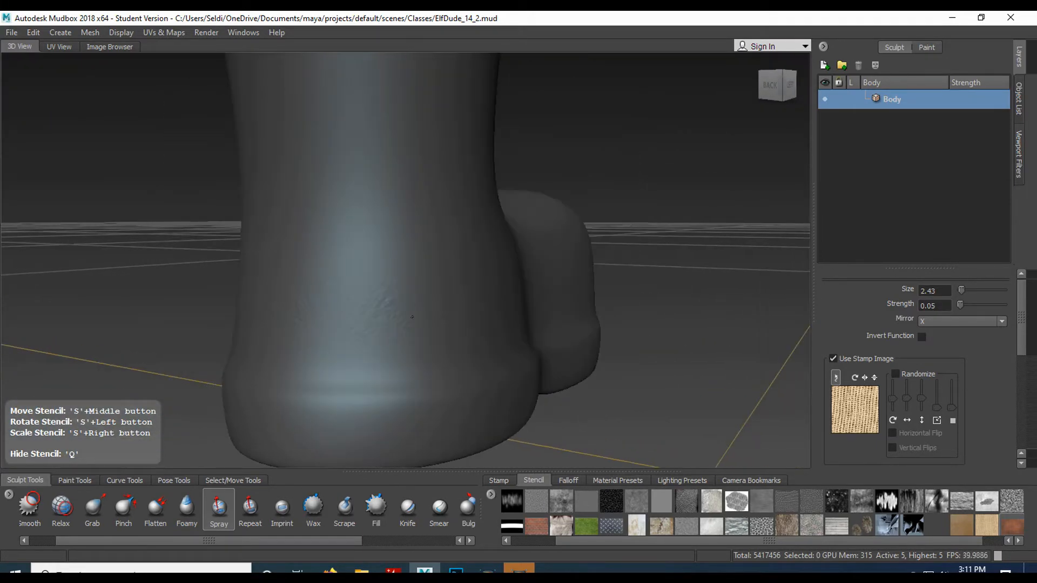
# - Spray the leather grain around the boot's shaft and ankle, and turn off the Spray tool's stamp image
pyautogui.keyDown('alt'); pyautogui.moveTo(315, 232); pyautogui.dragTo(324, 337, button='middle'); pyautogui.keyUp('alt')
pyautogui.keyDown('alt'); pyautogui.moveTo(324, 270); pyautogui.dragTo(373, 210); pyautogui.keyUp('alt')
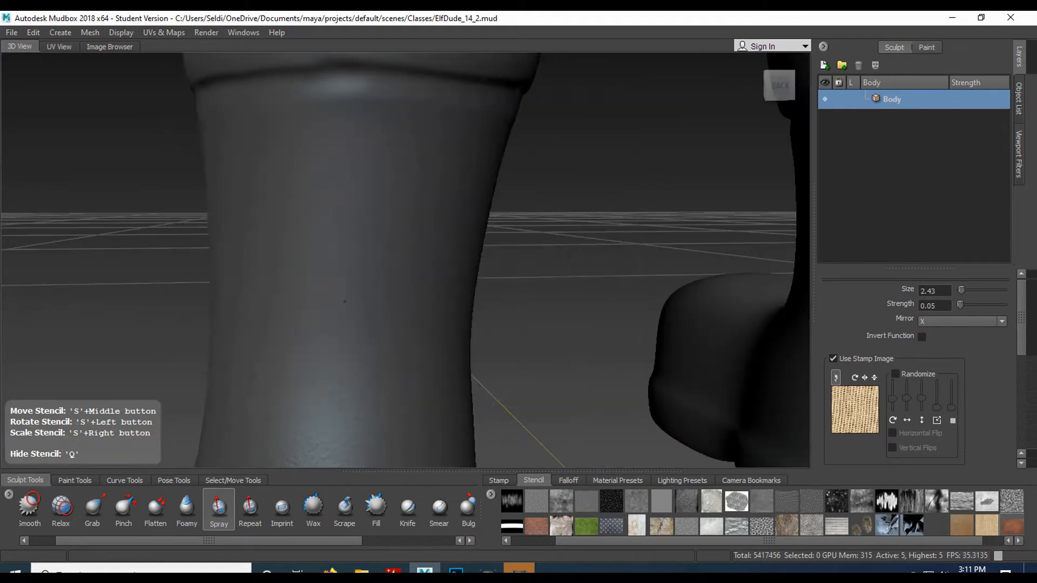
pyautogui.keyDown('alt'); pyautogui.moveTo(373, 211); pyautogui.dragTo(491, 232, button='middle'); pyautogui.keyUp('alt')
pyautogui.keyDown('alt'); pyautogui.moveTo(490, 231); pyautogui.dragTo(606, 231); pyautogui.keyUp('alt')
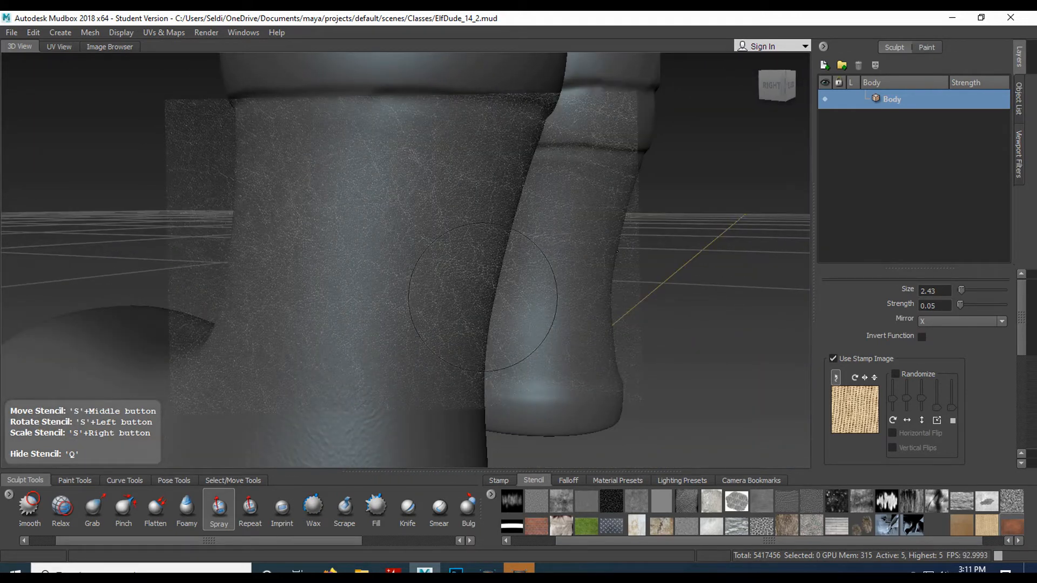
pyautogui.click(832, 358)
pyautogui.moveTo(178, 265)
pyautogui.keyDown('alt'); pyautogui.mouseDown()
pyautogui.moveTo(253, 238)
pyautogui.moveTo(300, 240)
pyautogui.moveTo(340, 287)
pyautogui.moveTo(370, 167)
pyautogui.moveTo(462, 142)
pyautogui.moveTo(354, 162)
pyautogui.moveTo(473, 243)
pyautogui.moveTo(358, 319)
pyautogui.moveTo(315, 282)
pyautogui.mouseUp(); pyautogui.keyUp('alt')
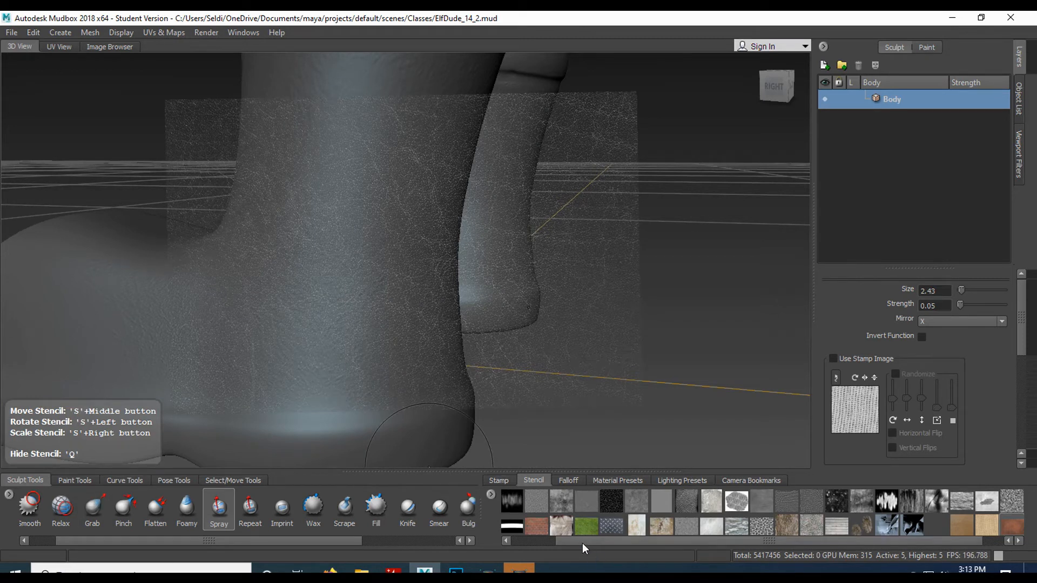
# - Turn the stencil off and examine the sculpted leather grain on the ankle, heel, toe and both sides of the boot
pyautogui.moveTo(582, 543); pyautogui.dragTo(507, 543)
pyautogui.click(514, 501)
pyautogui.moveTo(364, 372)
pyautogui.keyDown('alt'); pyautogui.mouseDown()
pyautogui.moveTo(348, 384)
pyautogui.moveTo(330, 353)
pyautogui.moveTo(351, 353)
pyautogui.mouseUp(); pyautogui.keyUp('alt')
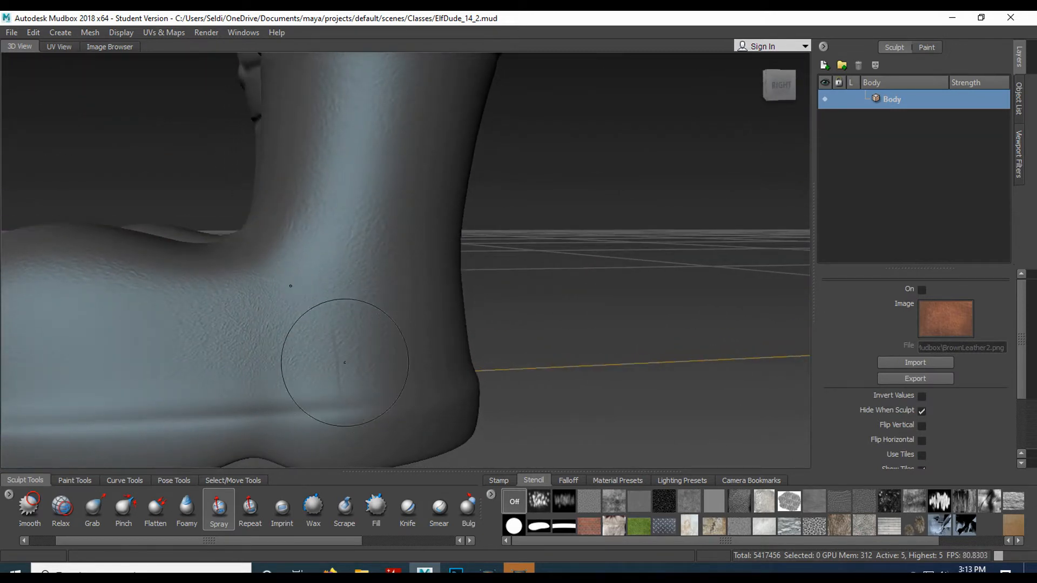
pyautogui.keyDown('alt'); pyautogui.moveTo(302, 352); pyautogui.dragTo(363, 335, button='middle'); pyautogui.keyUp('alt')
pyautogui.keyDown('alt'); pyautogui.moveTo(291, 335); pyautogui.dragTo(549, 336); pyautogui.keyUp('alt')
pyautogui.keyDown('alt'); pyautogui.moveTo(393, 371); pyautogui.dragTo(442, 351); pyautogui.keyUp('alt')
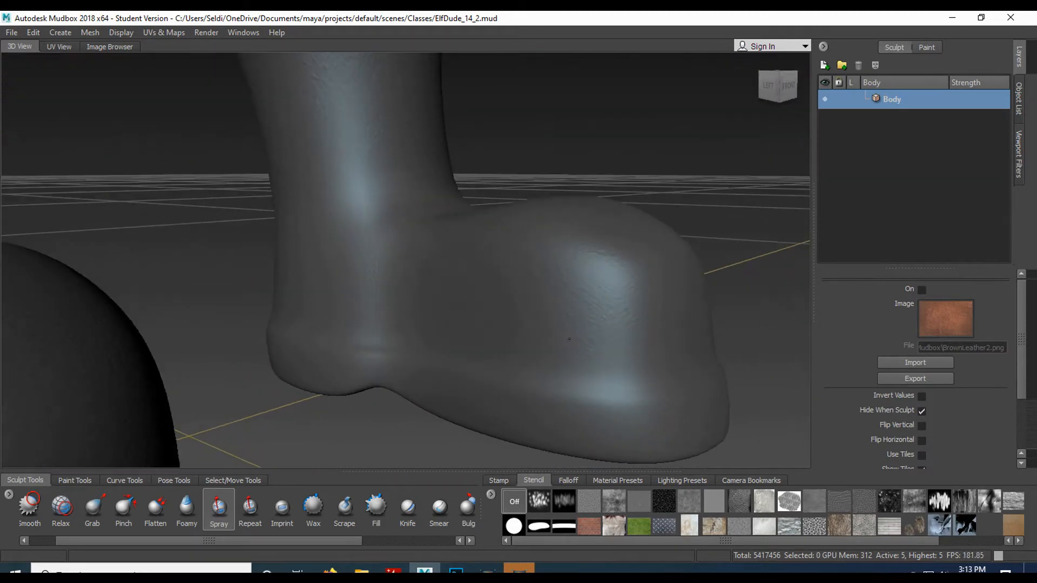
pyautogui.keyDown('alt'); pyautogui.moveTo(452, 230); pyautogui.dragTo(460, 346, button='middle'); pyautogui.keyUp('alt')
pyautogui.moveTo(460, 346)
pyautogui.keyDown('alt'); pyautogui.mouseDown()
pyautogui.moveTo(422, 344)
pyautogui.moveTo(468, 347)
pyautogui.moveTo(453, 339)
pyautogui.mouseUp(); pyautogui.keyUp('alt')
pyautogui.keyDown('alt'); pyautogui.moveTo(452, 339); pyautogui.dragTo(448, 329, button='middle'); pyautogui.keyUp('alt')
pyautogui.moveTo(448, 329)
pyautogui.keyDown('alt'); pyautogui.mouseDown()
pyautogui.moveTo(426, 352)
pyautogui.moveTo(446, 327)
pyautogui.moveTo(439, 320)
pyautogui.mouseUp(); pyautogui.keyUp('alt')
pyautogui.keyDown('alt'); pyautogui.moveTo(440, 296); pyautogui.dragTo(430, 329, button='right'); pyautogui.keyUp('alt')
pyautogui.keyDown('alt'); pyautogui.moveTo(444, 332); pyautogui.dragTo(414, 289, button='middle'); pyautogui.keyUp('alt')
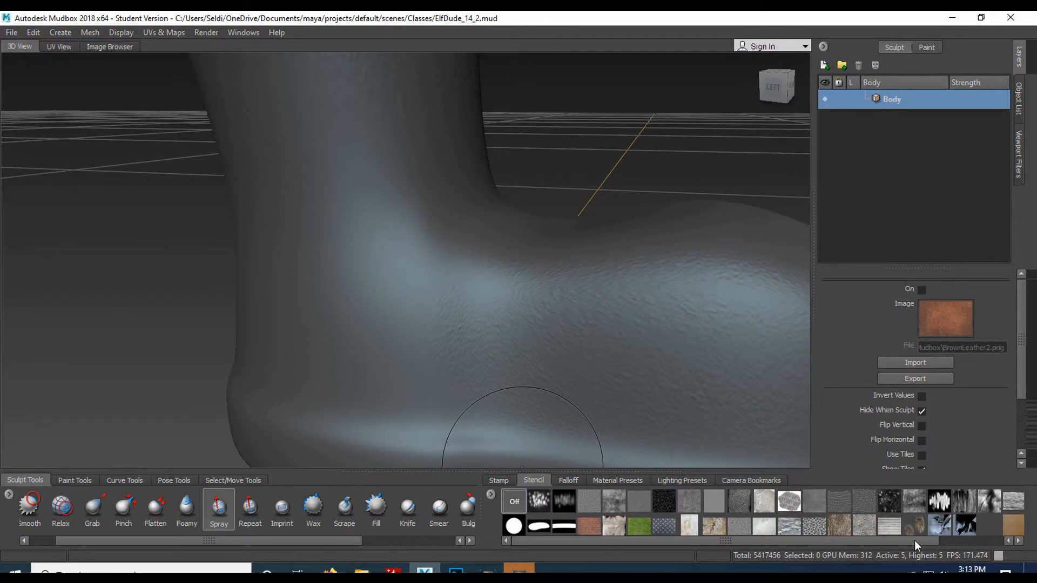
# - Reactivate the BrownLeather2 stencil and spray more leather grain around the boot's ankle, sides and heel
pyautogui.moveTo(915, 541); pyautogui.dragTo(997, 539)
pyautogui.click(990, 525)
pyautogui.moveTo(390, 292); pyautogui.dragTo(405, 272)
pyautogui.moveTo(389, 372); pyautogui.dragTo(381, 351)
pyautogui.keyDown('alt'); pyautogui.moveTo(380, 351); pyautogui.dragTo(372, 308); pyautogui.keyUp('alt')
pyautogui.keyDown('alt'); pyautogui.moveTo(372, 308); pyautogui.dragTo(391, 319, button='right'); pyautogui.keyUp('alt')
pyautogui.moveTo(391, 319)
pyautogui.mouseDown()
pyautogui.moveTo(361, 330)
pyautogui.moveTo(378, 328)
pyautogui.mouseUp()
pyautogui.keyDown('alt'); pyautogui.moveTo(551, 327); pyautogui.dragTo(328, 326, button='middle'); pyautogui.keyUp('alt')
pyautogui.moveTo(378, 318)
pyautogui.mouseDown()
pyautogui.moveTo(421, 292)
pyautogui.moveTo(378, 274)
pyautogui.moveTo(364, 281)
pyautogui.moveTo(510, 307)
pyautogui.mouseUp()
pyautogui.keyDown('alt'); pyautogui.moveTo(399, 303); pyautogui.dragTo(290, 271); pyautogui.keyUp('alt')
pyautogui.keyDown('alt'); pyautogui.moveTo(556, 278); pyautogui.dragTo(443, 272); pyautogui.keyUp('alt')
pyautogui.moveTo(443, 291)
pyautogui.mouseDown()
pyautogui.moveTo(429, 270)
pyautogui.moveTo(432, 281)
pyautogui.mouseUp()
pyautogui.keyDown('alt'); pyautogui.moveTo(486, 282); pyautogui.dragTo(370, 283); pyautogui.keyUp('alt')
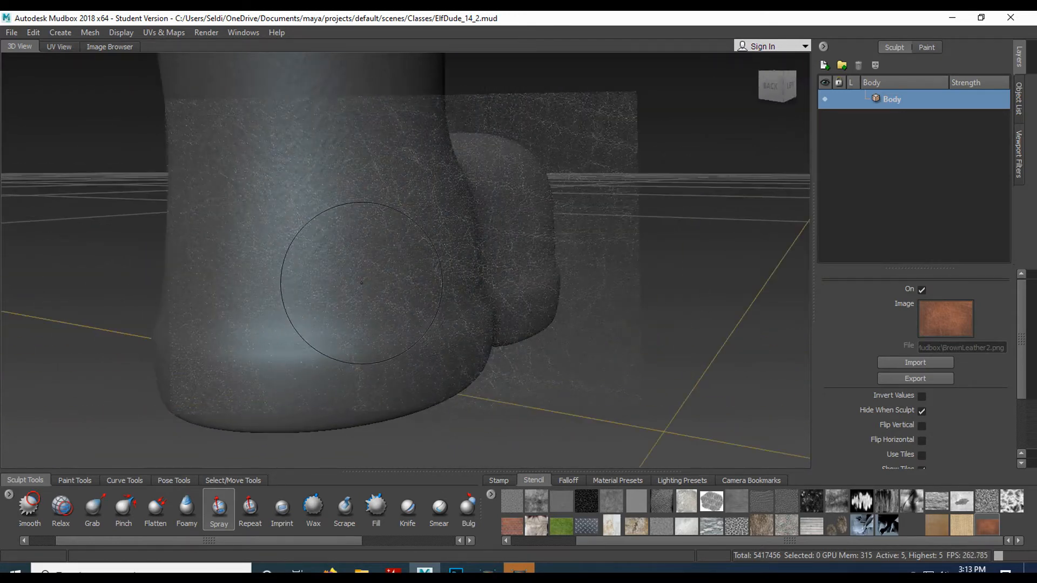
# - Hide the stencil and examine both boots from the feet up to the buckled cuffs
pyautogui.keyDown('alt'); pyautogui.moveTo(371, 282); pyautogui.dragTo(324, 276, button='right'); pyautogui.keyUp('alt')
pyautogui.keyDown('alt'); pyautogui.moveTo(378, 278); pyautogui.dragTo(941, 282); pyautogui.keyUp('alt')
pyautogui.press('q')
pyautogui.keyDown('alt'); pyautogui.moveTo(507, 226); pyautogui.dragTo(560, 222); pyautogui.keyUp('alt')
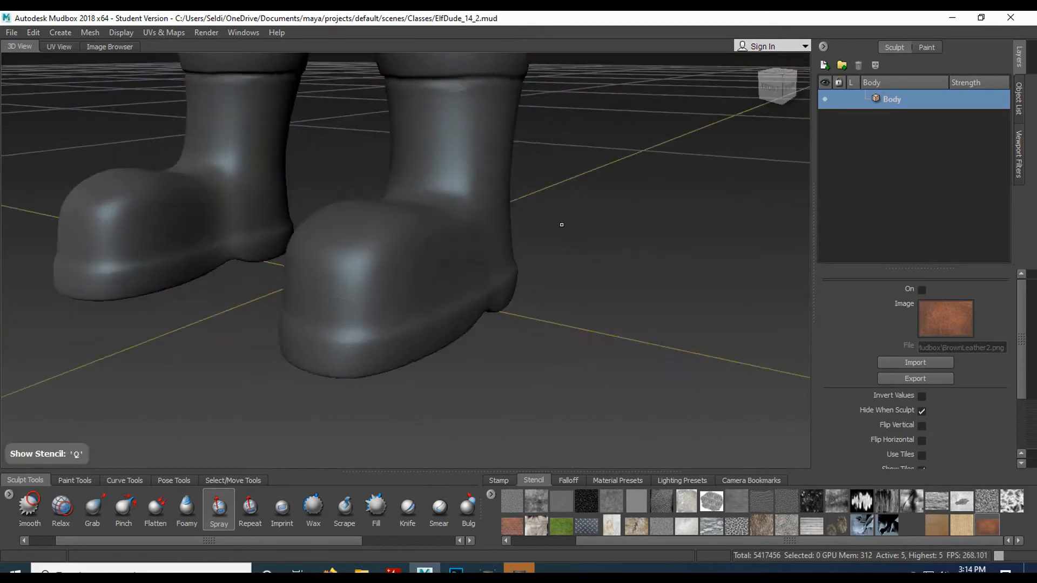
pyautogui.keyDown('alt'); pyautogui.moveTo(561, 222); pyautogui.dragTo(540, 356, button='middle'); pyautogui.keyUp('alt')
pyautogui.keyDown('alt'); pyautogui.moveTo(464, 302); pyautogui.dragTo(510, 296, button='right'); pyautogui.keyUp('alt')
pyautogui.moveTo(509, 296)
pyautogui.keyDown('alt'); pyautogui.mouseDown()
pyautogui.moveTo(626, 270)
pyautogui.moveTo(682, 228)
pyautogui.moveTo(545, 259)
pyautogui.moveTo(499, 283)
pyautogui.mouseUp(); pyautogui.keyUp('alt')
pyautogui.keyDown('alt'); pyautogui.moveTo(499, 284); pyautogui.dragTo(522, 325, button='right'); pyautogui.keyUp('alt')
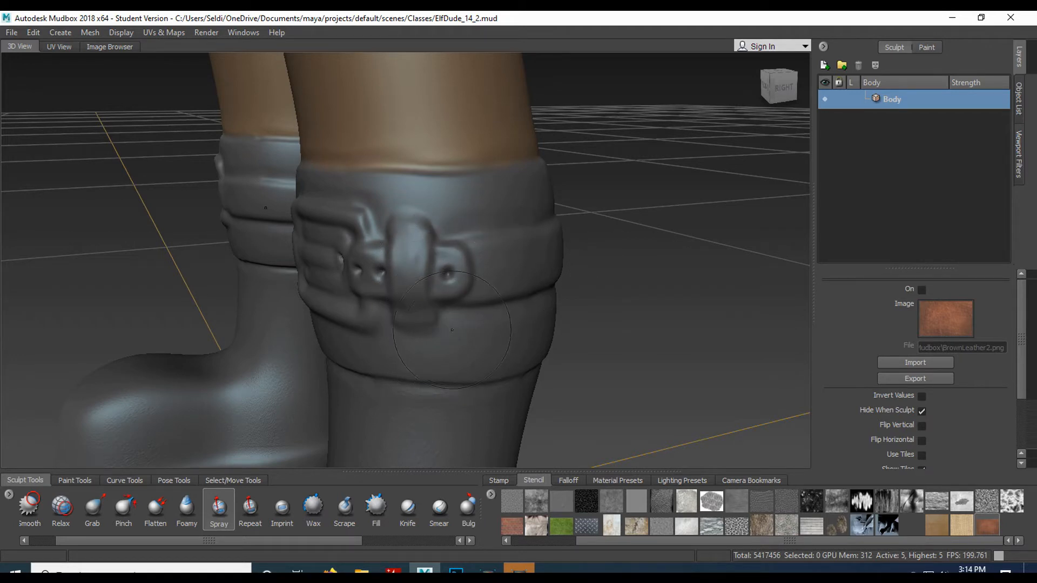
pyautogui.keyDown('alt'); pyautogui.moveTo(458, 337); pyautogui.dragTo(505, 346, button='right'); pyautogui.keyUp('alt')
pyautogui.keyDown('alt'); pyautogui.moveTo(505, 346); pyautogui.dragTo(497, 318); pyautogui.keyUp('alt')
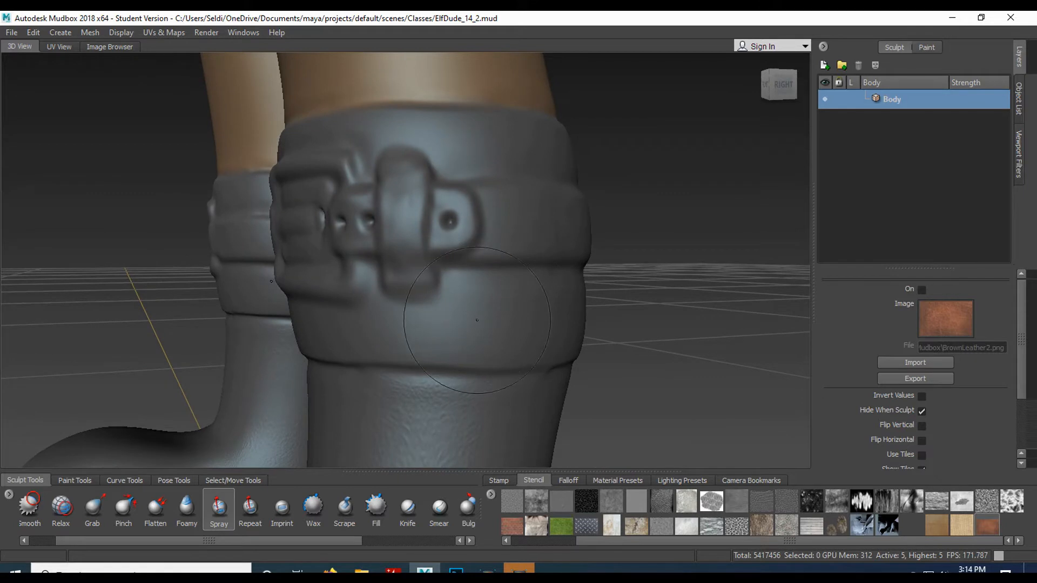
# - Set the bw_bristol2 streak image as the stamp for the Spray tool and for the Imprint tool
pyautogui.click(504, 479)
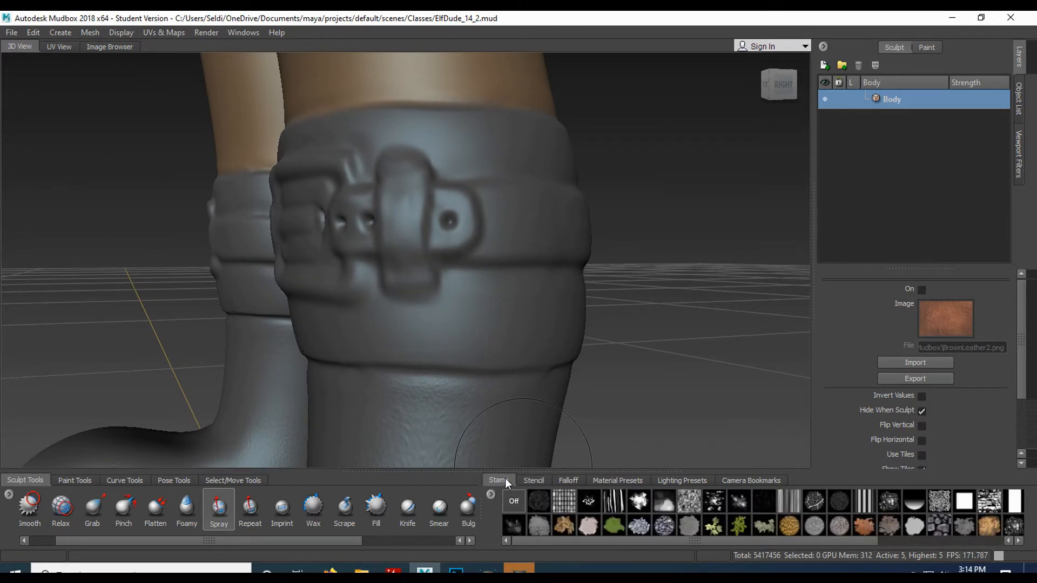
pyautogui.click(613, 504)
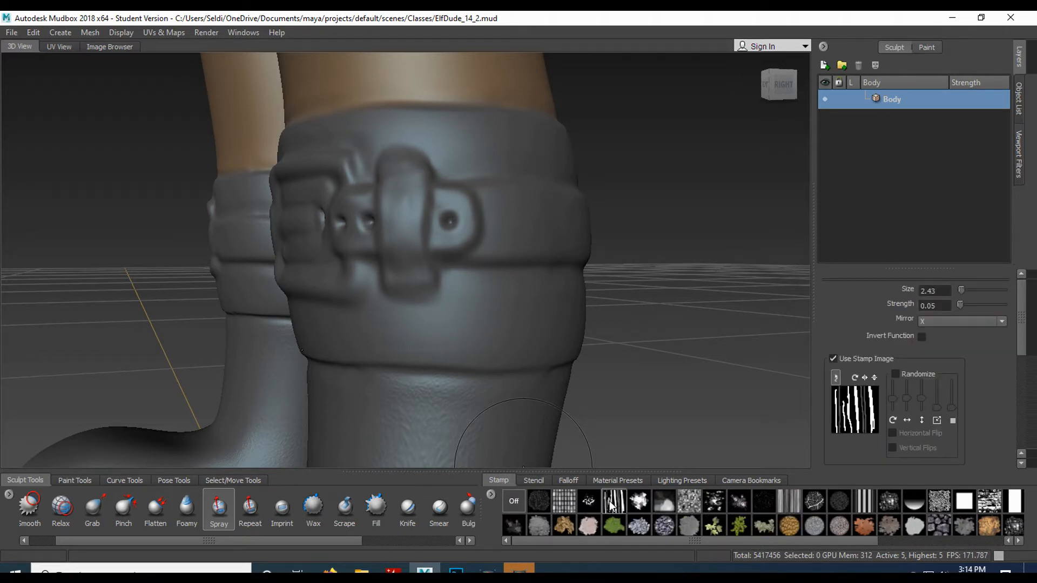
pyautogui.moveTo(647, 545); pyautogui.dragTo(796, 547)
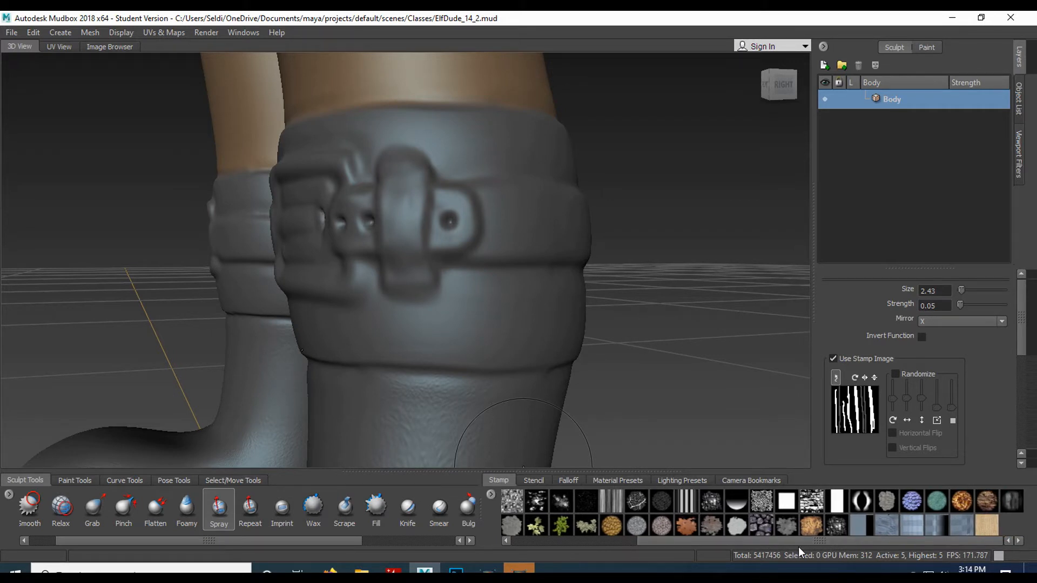
pyautogui.moveTo(675, 540); pyautogui.dragTo(514, 524)
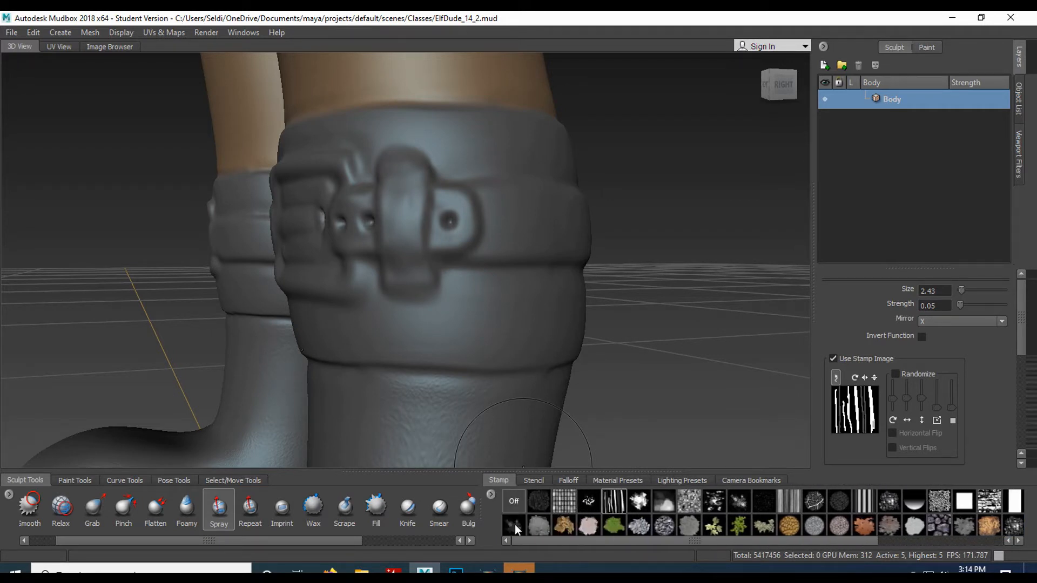
pyautogui.click(278, 516)
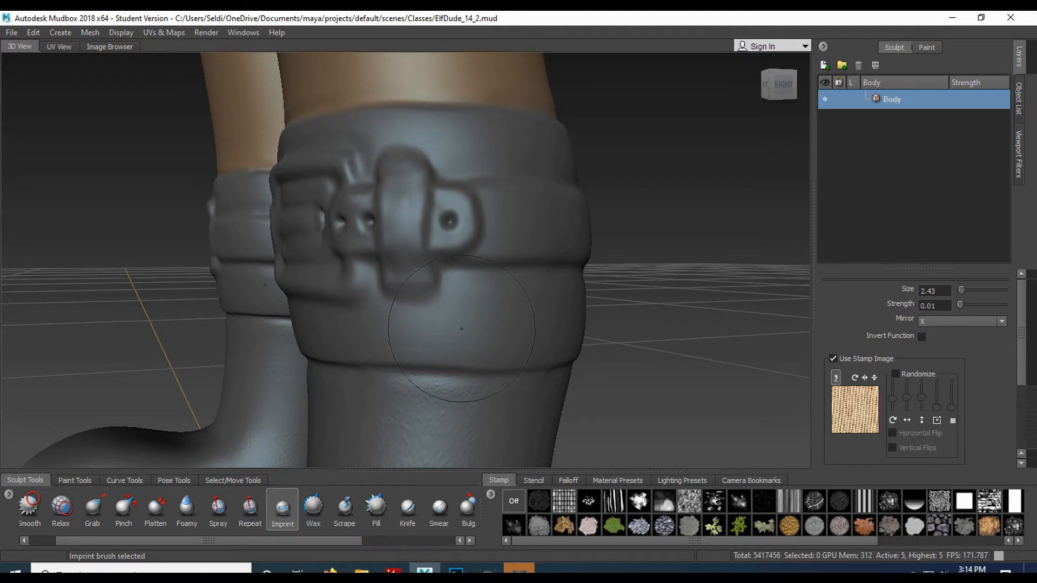
pyautogui.moveTo(466, 310); pyautogui.dragTo(462, 370)
pyautogui.click(621, 504)
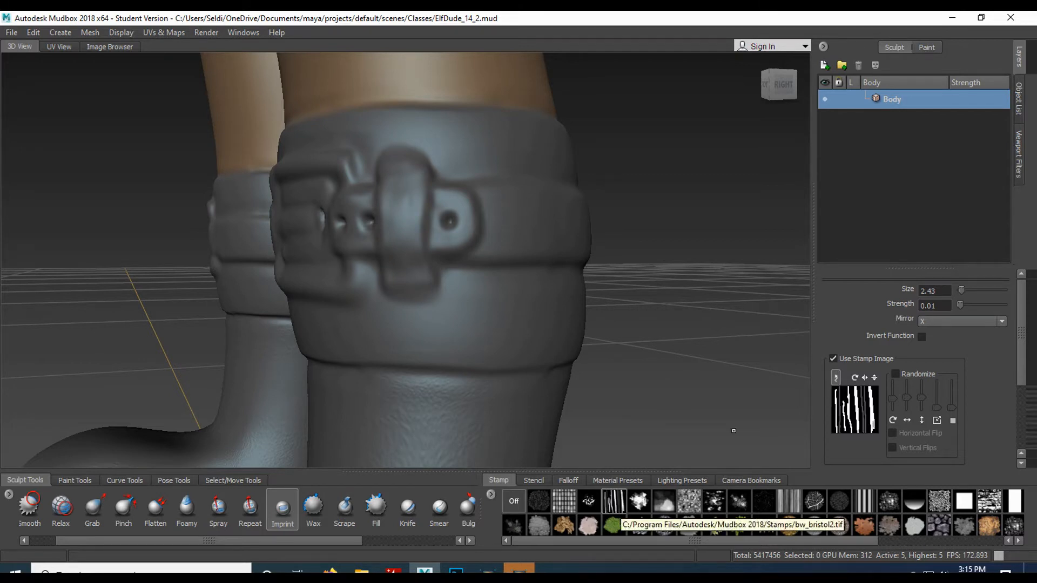
# - Try imprinting vertical bw_bristol2 streaks on the boot cuff's lower band below the strap end
pyautogui.moveTo(473, 311); pyautogui.dragTo(470, 349)
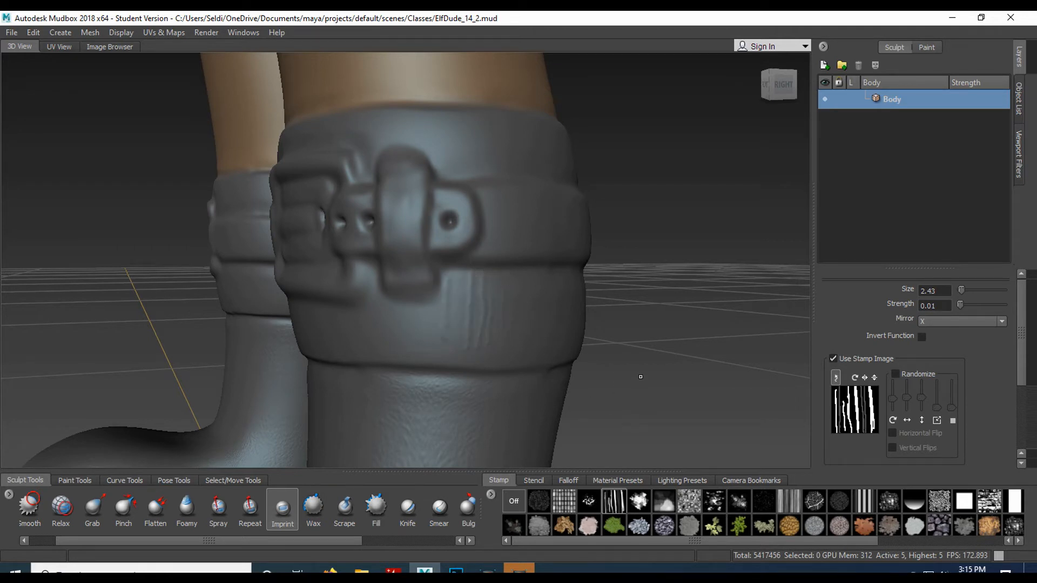
pyautogui.keyDown('alt'); pyautogui.moveTo(619, 341); pyautogui.dragTo(626, 339, button='right'); pyautogui.keyUp('alt')
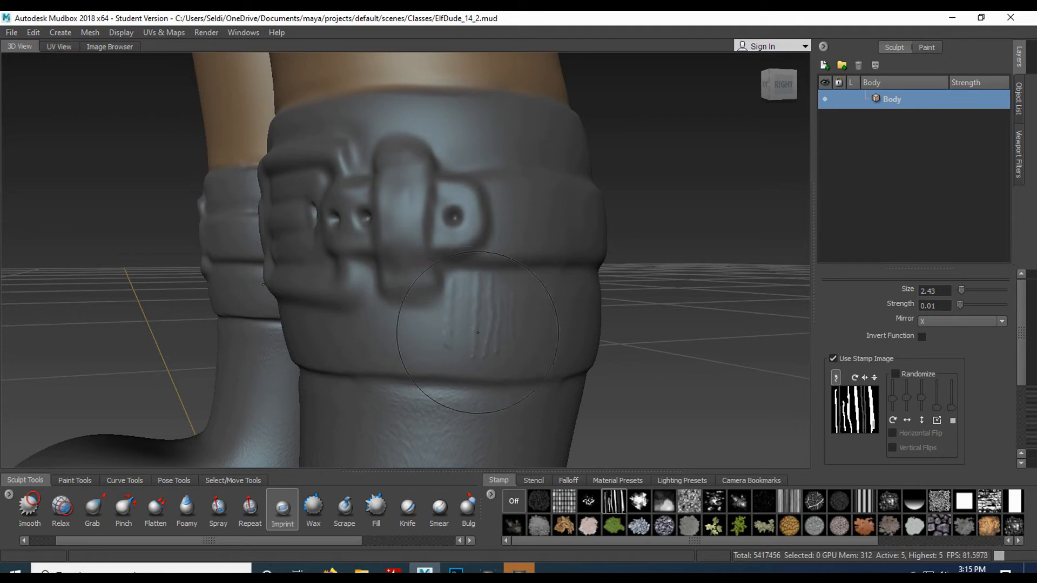
pyautogui.moveTo(485, 308); pyautogui.dragTo(485, 360)
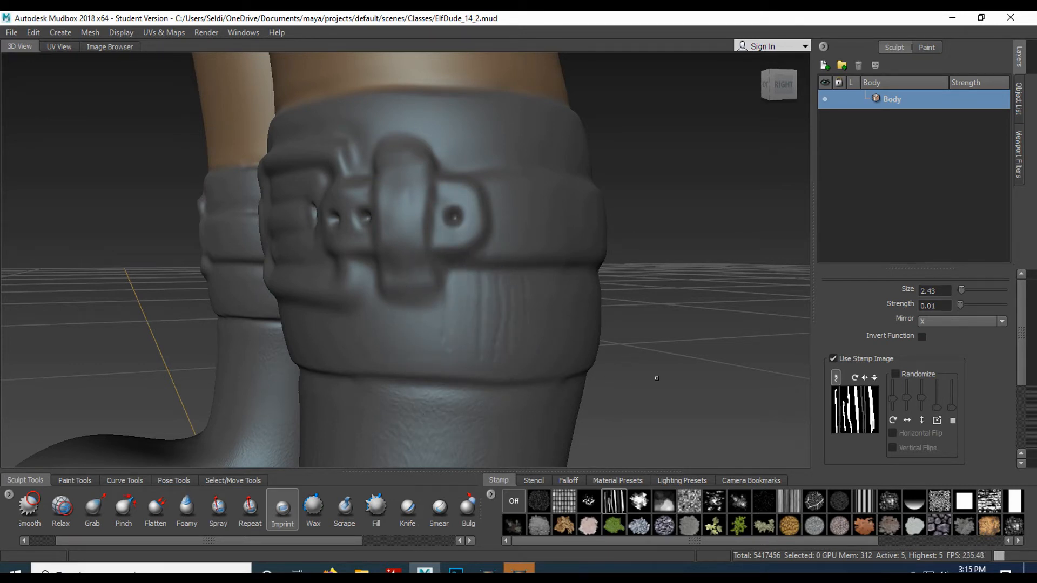
pyautogui.keyDown('alt'); pyautogui.moveTo(657, 350); pyautogui.dragTo(528, 361); pyautogui.keyUp('alt')
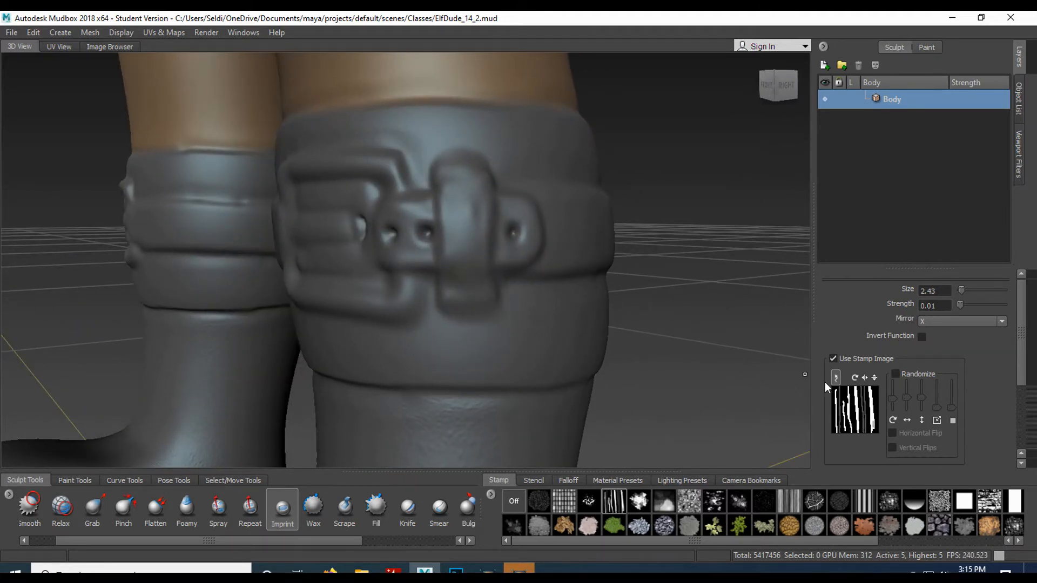
# - Enable Randomize for the Imprint tool's stamp, try strokes on the lower band, and turn off Horizontal Flip
pyautogui.click(903, 376)
pyautogui.moveTo(525, 328); pyautogui.dragTo(579, 308)
pyautogui.moveTo(543, 364); pyautogui.dragTo(648, 403)
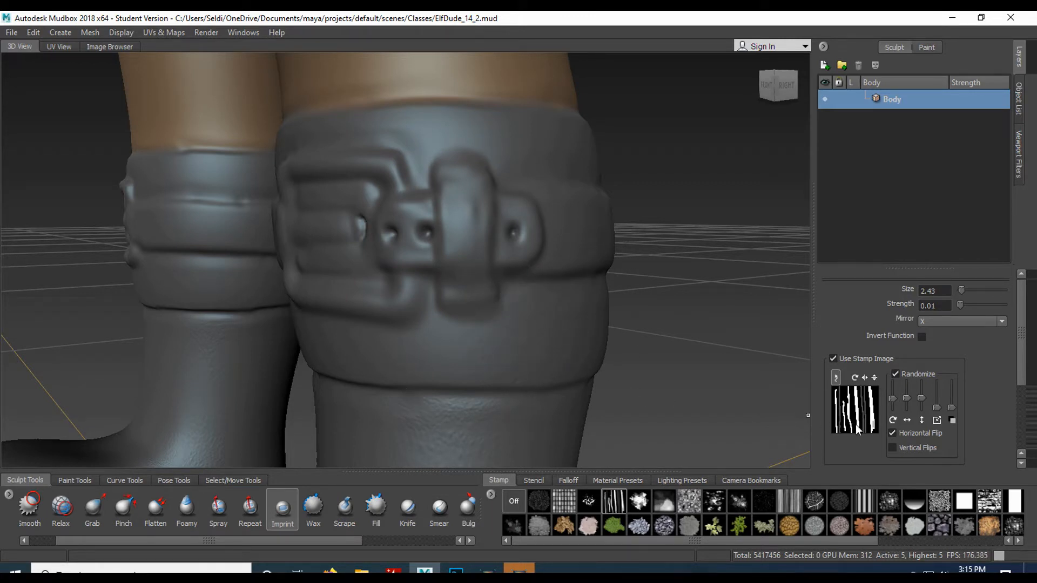
pyautogui.click(890, 434)
# - Imprint randomized streaks on the cuff's lower band with a brush size of 1.03, and undo the last stroke
pyautogui.moveTo(542, 352); pyautogui.dragTo(583, 357)
pyautogui.moveTo(561, 361)
pyautogui.keyDown('alt'); pyautogui.mouseDown()
pyautogui.moveTo(479, 319)
pyautogui.moveTo(461, 324)
pyautogui.moveTo(460, 363)
pyautogui.moveTo(424, 340)
pyautogui.moveTo(468, 335)
pyautogui.moveTo(465, 347)
pyautogui.moveTo(482, 348)
pyautogui.mouseUp(); pyautogui.keyUp('alt')
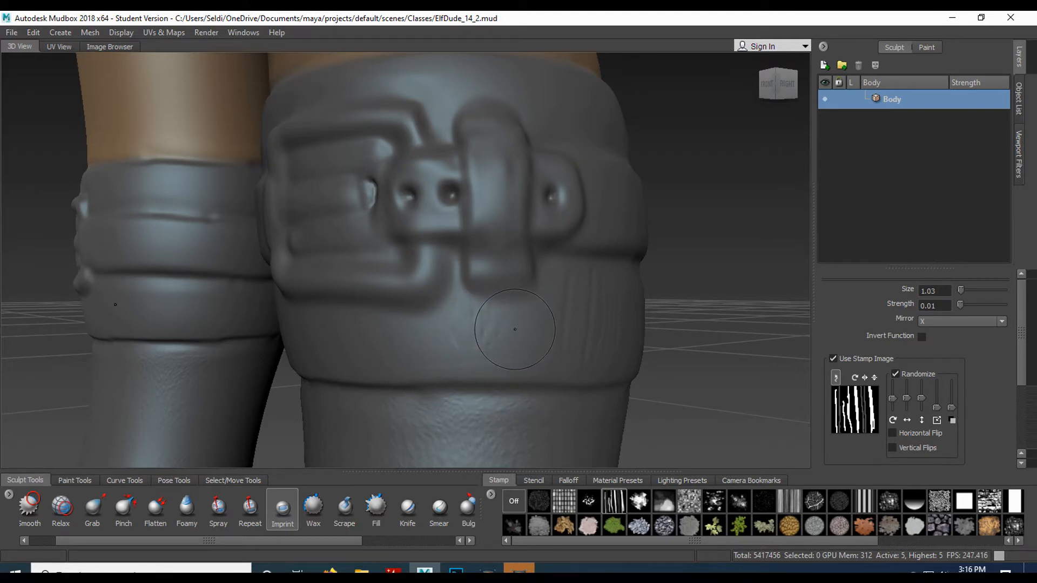
pyautogui.hotkey('ctrl', 'z')
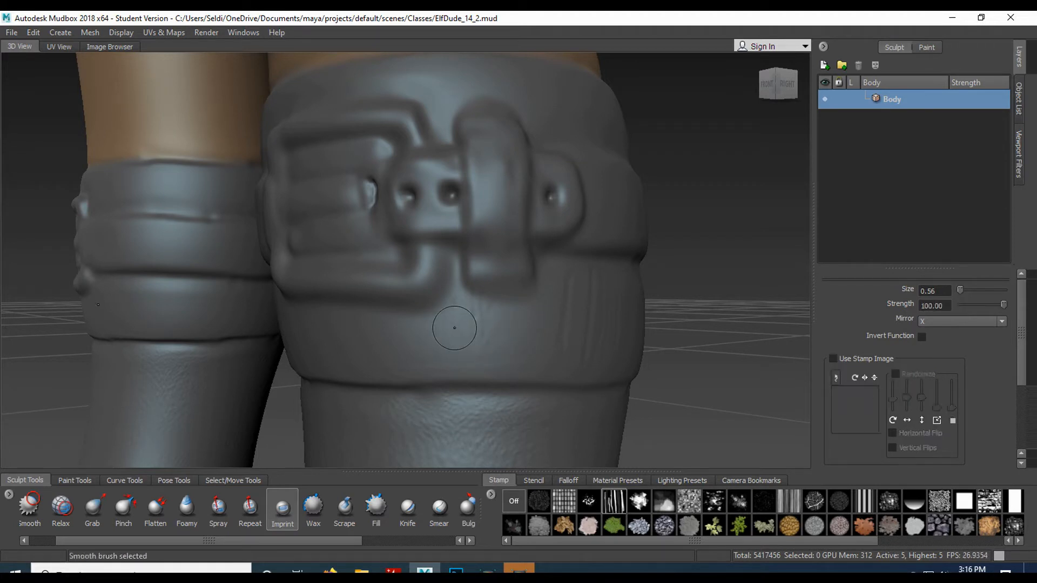
# - Imprint fine streaks around the lower band's front and inner side with a brush size of 0.56, softening them with Smooth
pyautogui.moveTo(546, 341)
pyautogui.keyDown('alt'); pyautogui.mouseDown()
pyautogui.moveTo(461, 352)
pyautogui.moveTo(390, 312)
pyautogui.mouseUp(); pyautogui.keyUp('alt')
pyautogui.moveTo(412, 352)
pyautogui.keyDown('alt'); pyautogui.mouseDown()
pyautogui.moveTo(356, 335)
pyautogui.moveTo(396, 320)
pyautogui.moveTo(431, 338)
pyautogui.moveTo(401, 353)
pyautogui.moveTo(403, 364)
pyautogui.mouseUp(); pyautogui.keyUp('alt')
pyautogui.moveTo(474, 317)
pyautogui.mouseDown()
pyautogui.moveTo(471, 348)
pyautogui.moveTo(497, 335)
pyautogui.moveTo(481, 323)
pyautogui.mouseUp()
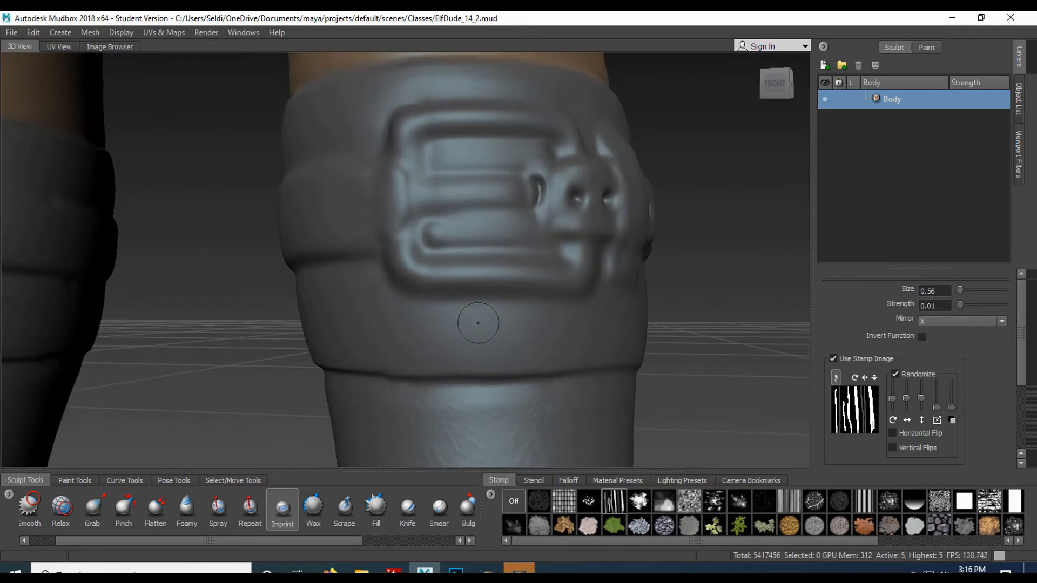
pyautogui.keyDown('alt'); pyautogui.moveTo(458, 245); pyautogui.dragTo(465, 274); pyautogui.keyUp('alt')
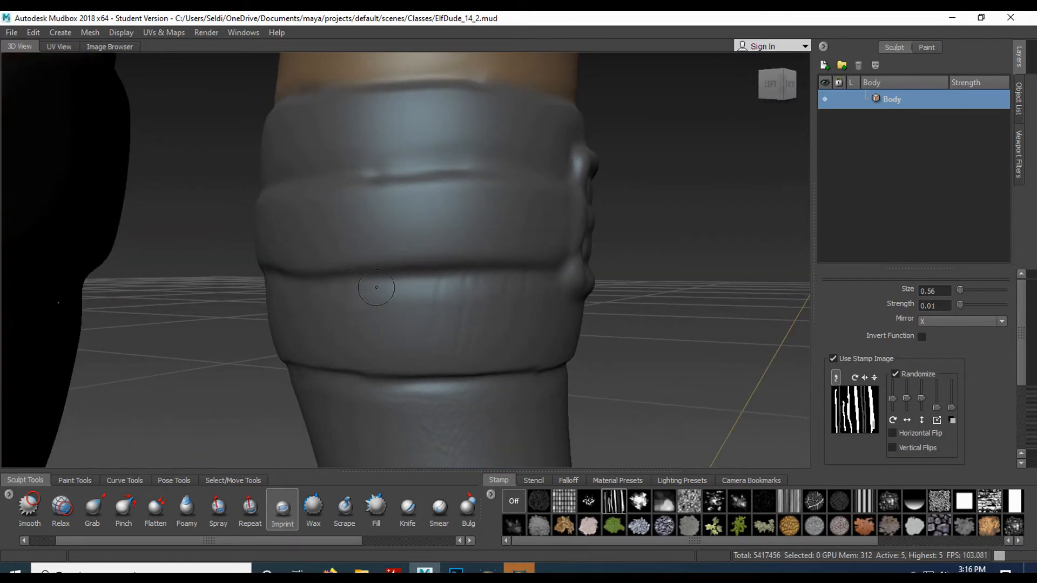
pyautogui.moveTo(335, 290); pyautogui.dragTo(360, 289)
pyautogui.press('shift')
pyautogui.press('shift')
pyautogui.moveTo(358, 315)
pyautogui.keyDown('alt'); pyautogui.mouseDown()
pyautogui.moveTo(392, 326)
pyautogui.moveTo(279, 331)
pyautogui.moveTo(504, 273)
pyautogui.moveTo(472, 348)
pyautogui.mouseUp(); pyautogui.keyUp('alt')
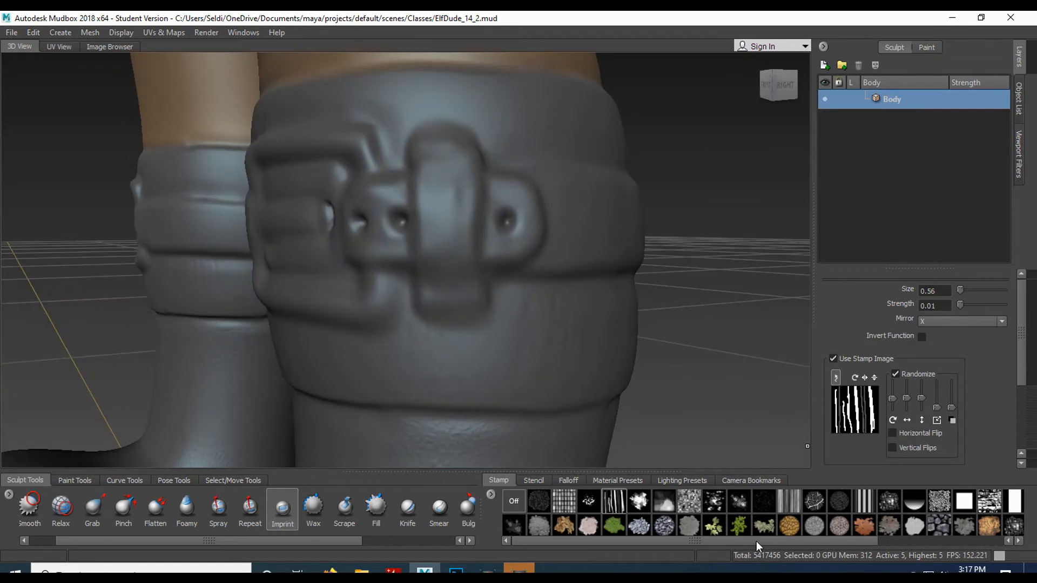
# - Activate the BrownLeather stencil over the buckled cuff and switch to the Spray tool
pyautogui.click(533, 481)
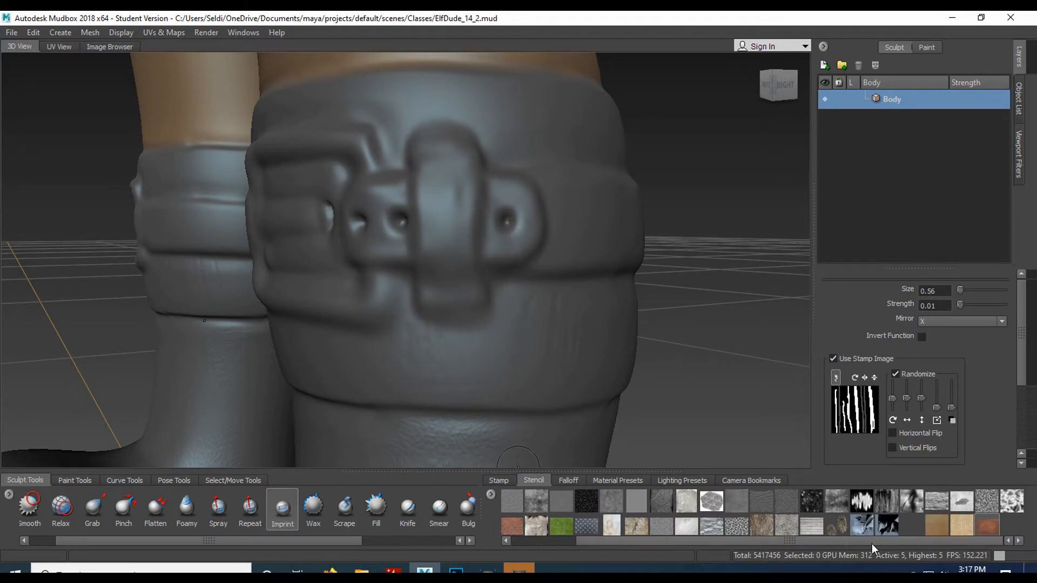
pyautogui.click(929, 527)
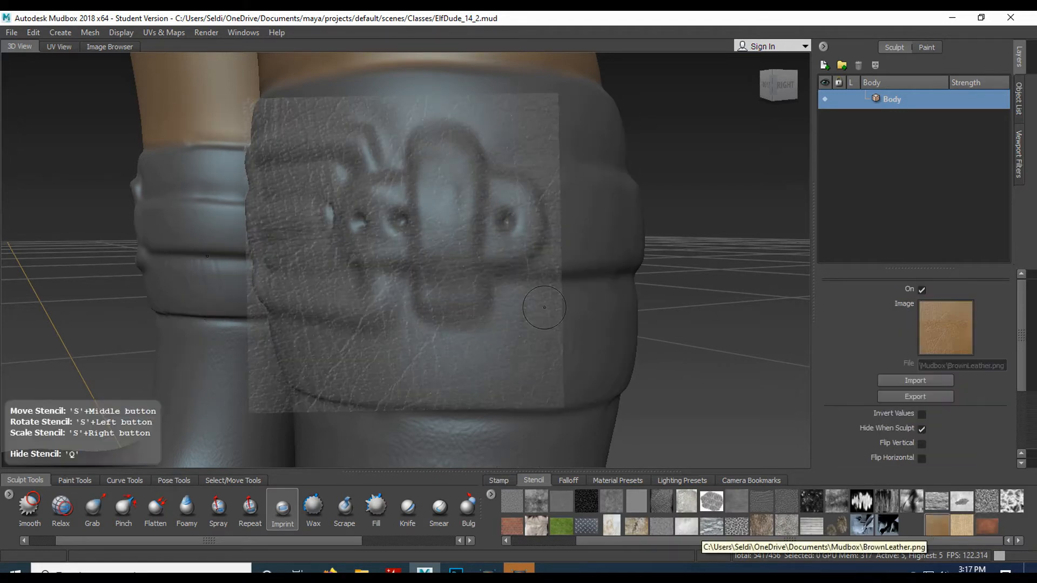
pyautogui.keyDown('alt'); pyautogui.moveTo(477, 222); pyautogui.dragTo(439, 266, button='middle'); pyautogui.keyUp('alt')
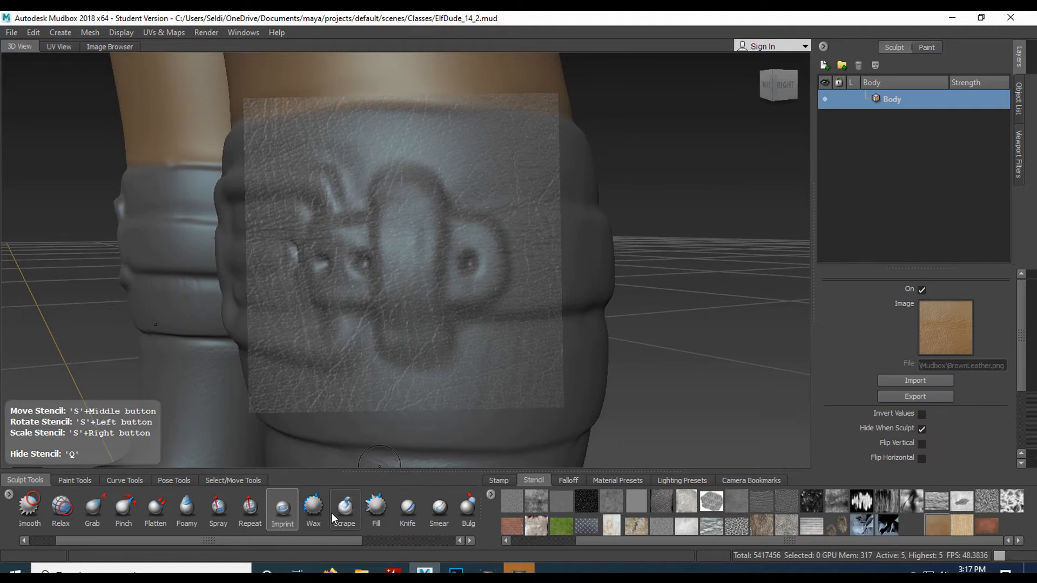
pyautogui.click(226, 505)
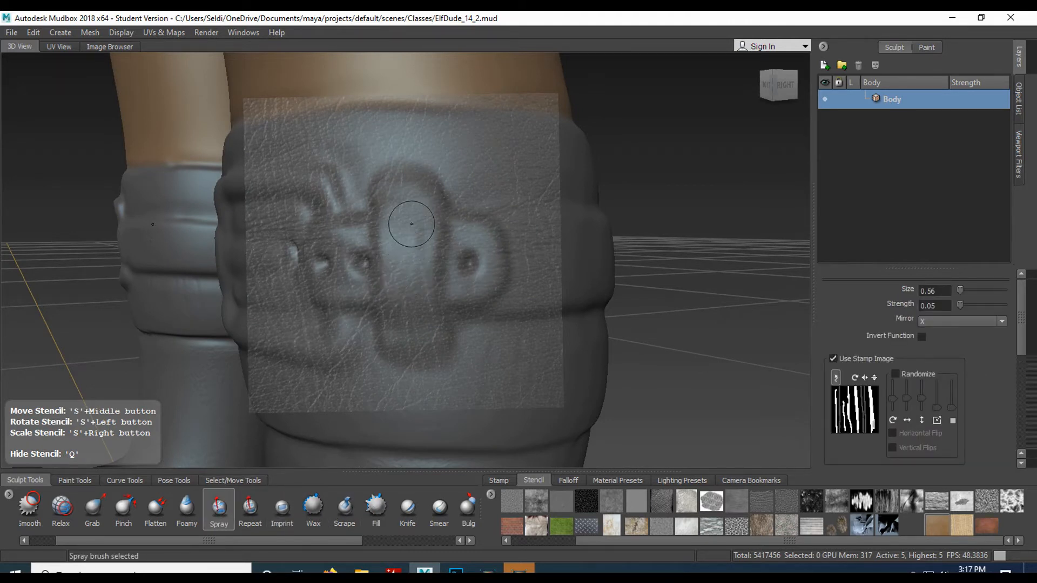
# - Spray the leather grain over the strap loop and strap beside the buckle, checking the surface with the stencil hidden
pyautogui.press('q')
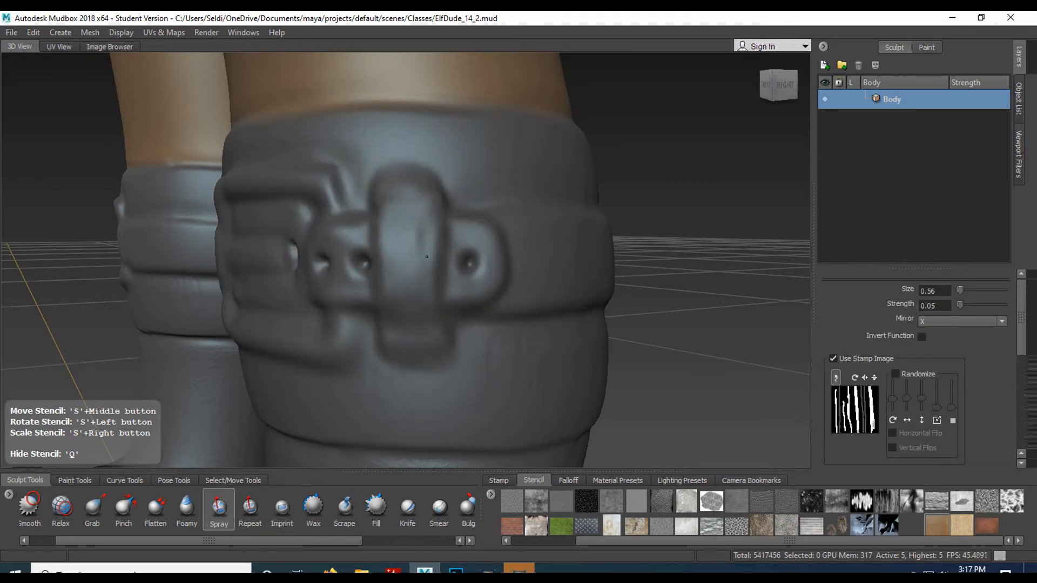
pyautogui.press('q')
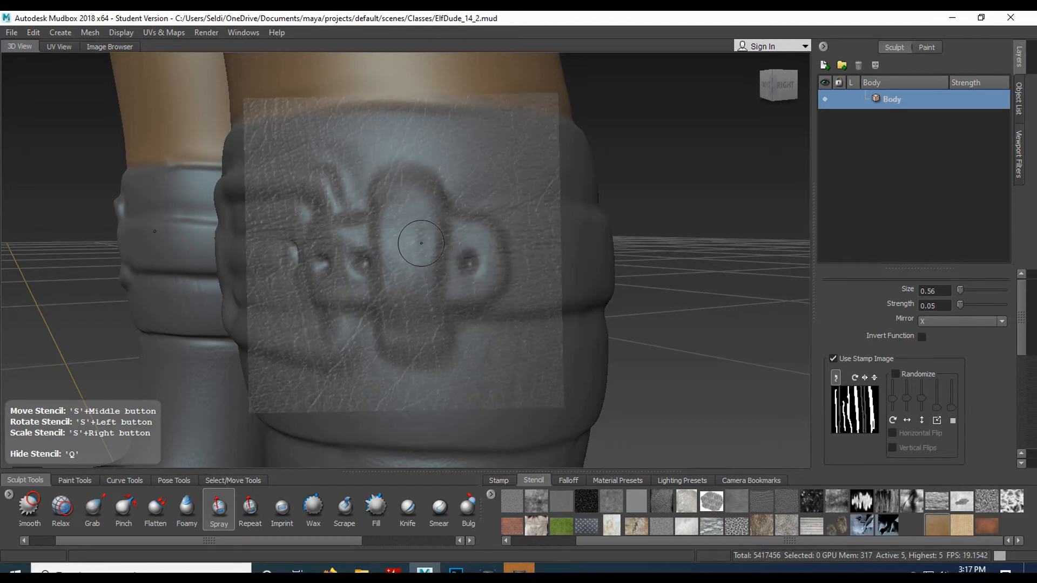
pyautogui.scroll(1, 419, 248)
pyautogui.keyDown('alt'); pyautogui.moveTo(419, 248); pyautogui.dragTo(475, 264); pyautogui.keyUp('alt')
pyautogui.press('q')
pyautogui.press('q')
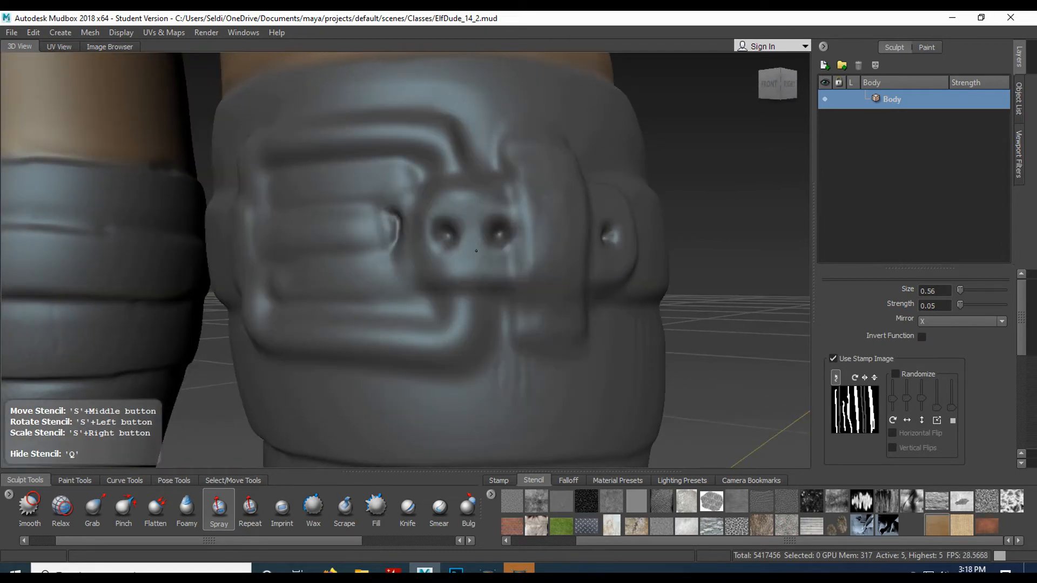
# - Spray the leather grain around the cuff's outer side and back
pyautogui.keyDown('alt'); pyautogui.moveTo(544, 220); pyautogui.dragTo(461, 167); pyautogui.keyUp('alt')
pyautogui.moveTo(339, 289)
pyautogui.mouseDown()
pyautogui.moveTo(441, 290)
pyautogui.moveTo(313, 301)
pyautogui.mouseUp()
pyautogui.press('q')
pyautogui.keyDown('alt'); pyautogui.moveTo(398, 216); pyautogui.dragTo(359, 231); pyautogui.keyUp('alt')
pyautogui.press('q')
pyautogui.keyDown('alt'); pyautogui.moveTo(500, 243); pyautogui.dragTo(445, 236); pyautogui.keyUp('alt')
pyautogui.moveTo(436, 283)
pyautogui.keyDown('alt'); pyautogui.mouseDown()
pyautogui.moveTo(366, 266)
pyautogui.moveTo(432, 273)
pyautogui.moveTo(379, 258)
pyautogui.mouseUp(); pyautogui.keyUp('alt')
# - Spray the leather grain across the cuff's back and inner side with a brush size of 0.92
pyautogui.press('b')
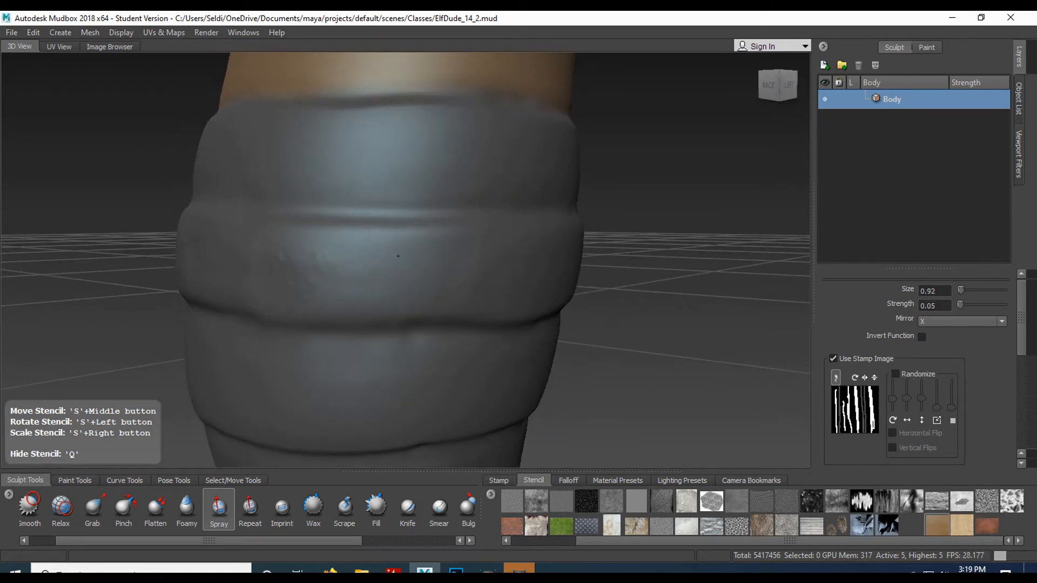
pyautogui.moveTo(407, 295)
pyautogui.keyDown('alt'); pyautogui.mouseDown()
pyautogui.moveTo(502, 276)
pyautogui.moveTo(357, 278)
pyautogui.mouseUp(); pyautogui.keyUp('alt')
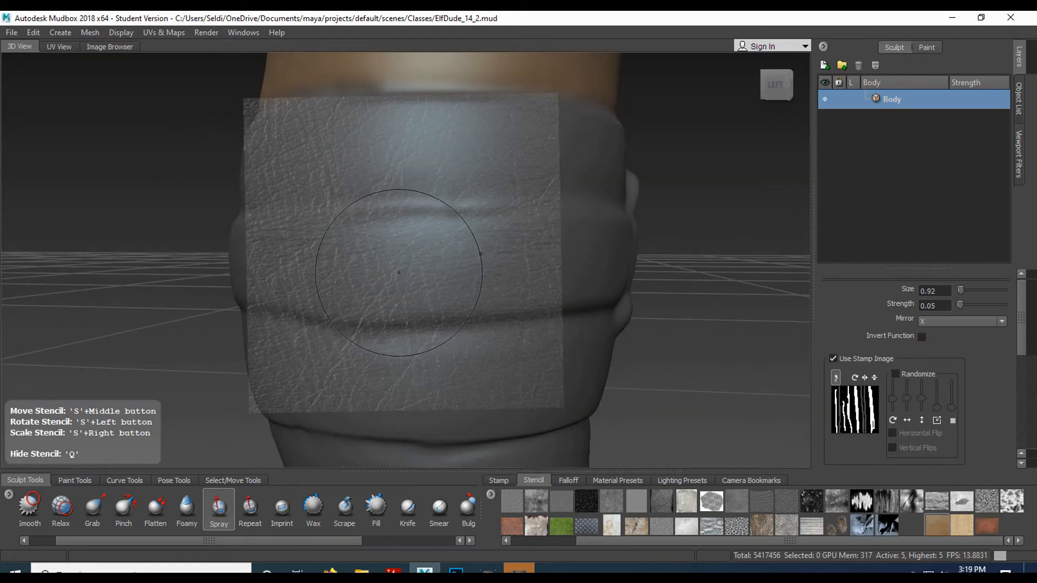
pyautogui.moveTo(468, 254)
pyautogui.keyDown('alt'); pyautogui.mouseDown()
pyautogui.moveTo(523, 297)
pyautogui.moveTo(567, 283)
pyautogui.moveTo(687, 281)
pyautogui.moveTo(627, 251)
pyautogui.moveTo(366, 250)
pyautogui.moveTo(456, 260)
pyautogui.moveTo(432, 243)
pyautogui.moveTo(337, 234)
pyautogui.mouseUp(); pyautogui.keyUp('alt')
pyautogui.press('q')
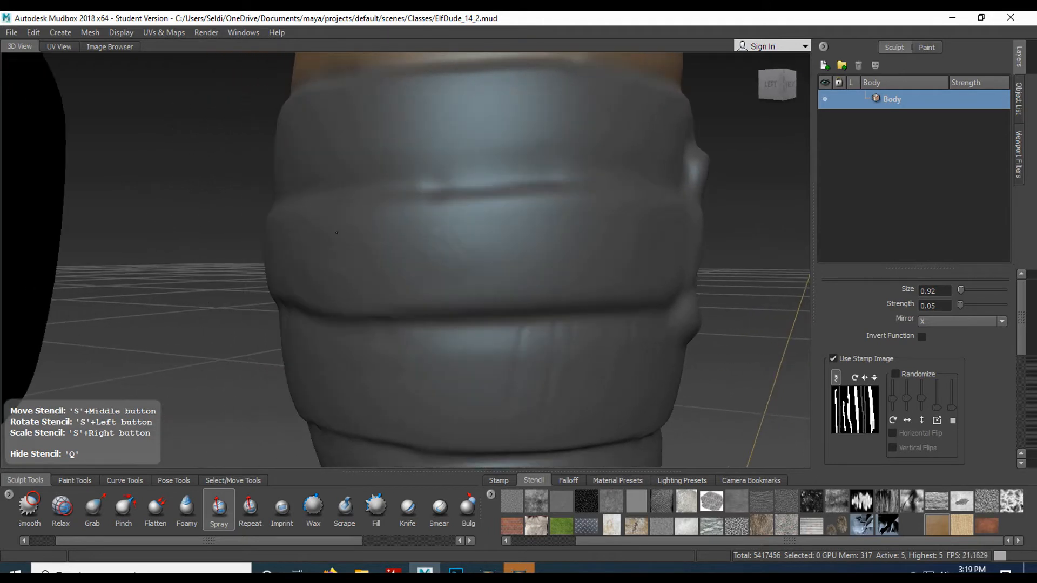
pyautogui.press('q')
pyautogui.keyDown('alt'); pyautogui.moveTo(534, 279); pyautogui.dragTo(351, 243); pyautogui.keyUp('alt')
pyautogui.moveTo(351, 243)
pyautogui.mouseDown()
pyautogui.moveTo(429, 239)
pyautogui.moveTo(381, 262)
pyautogui.moveTo(399, 240)
pyautogui.moveTo(368, 211)
pyautogui.mouseUp()
# - Spray the leather grain on the strap inside the front buckle with a brush size of 0.46
pyautogui.press('b')
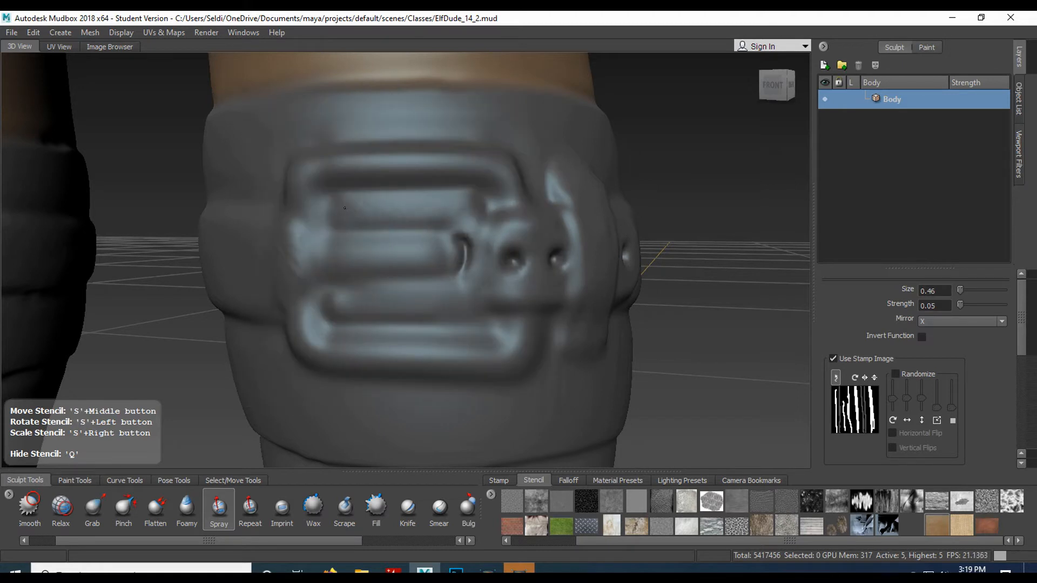
pyautogui.moveTo(344, 208); pyautogui.dragTo(356, 210)
pyautogui.moveTo(330, 304); pyautogui.dragTo(376, 304)
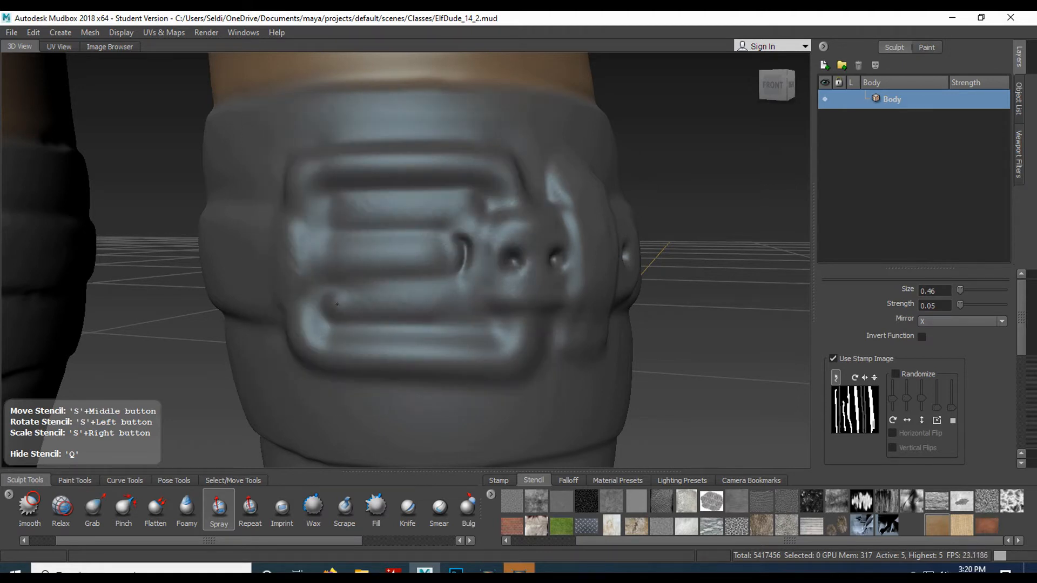
pyautogui.moveTo(532, 278)
pyautogui.keyDown('alt'); pyautogui.mouseDown()
pyautogui.moveTo(464, 287)
pyautogui.moveTo(430, 254)
pyautogui.moveTo(532, 292)
pyautogui.mouseUp(); pyautogui.keyUp('alt')
# - Turn off the Spray tool's stamp image and the stencil, and view both boots from the front
pyautogui.click(836, 359)
pyautogui.click(837, 359)
pyautogui.click(837, 359)
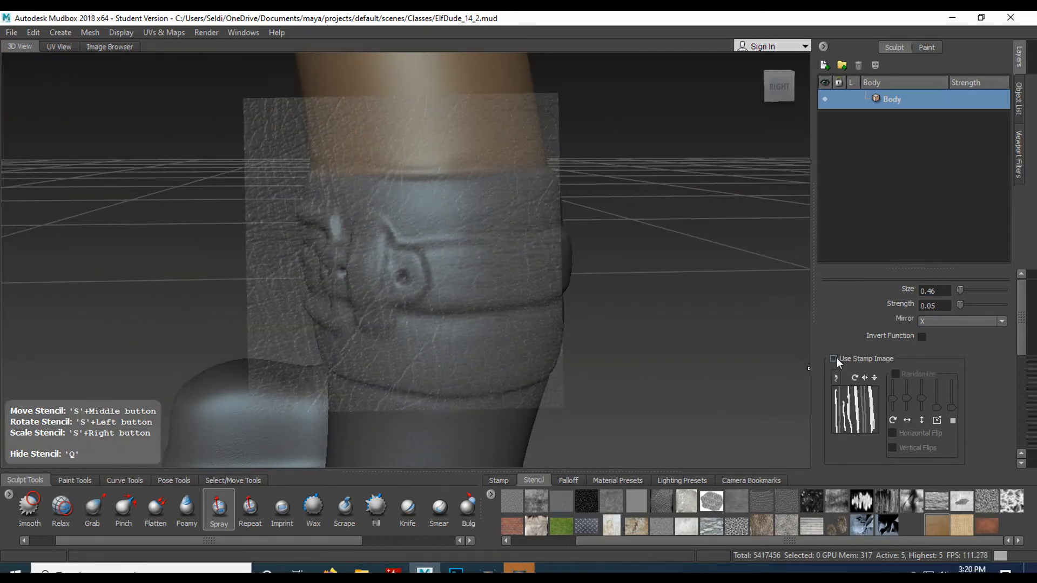
pyautogui.scroll(3, 514, 502)
pyautogui.click(514, 501)
pyautogui.keyDown('alt'); pyautogui.moveTo(562, 393); pyautogui.dragTo(664, 416); pyautogui.keyUp('alt')
pyautogui.keyDown('alt'); pyautogui.moveTo(464, 389); pyautogui.dragTo(442, 283); pyautogui.keyUp('alt')
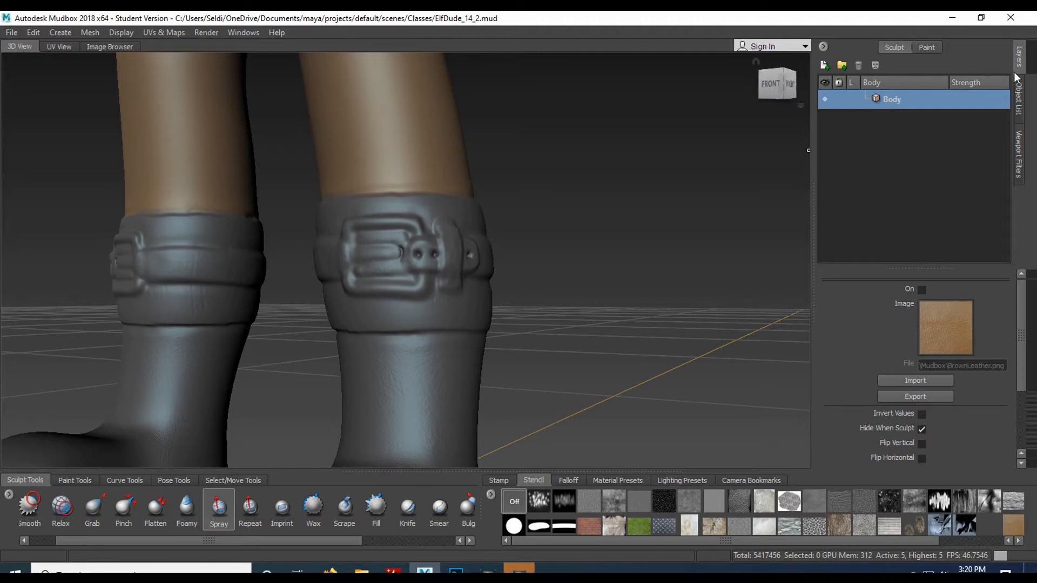
# - Activate the Paint Brush tool and set its color to a very dark brown
pyautogui.click(75, 481)
pyautogui.click(38, 507)
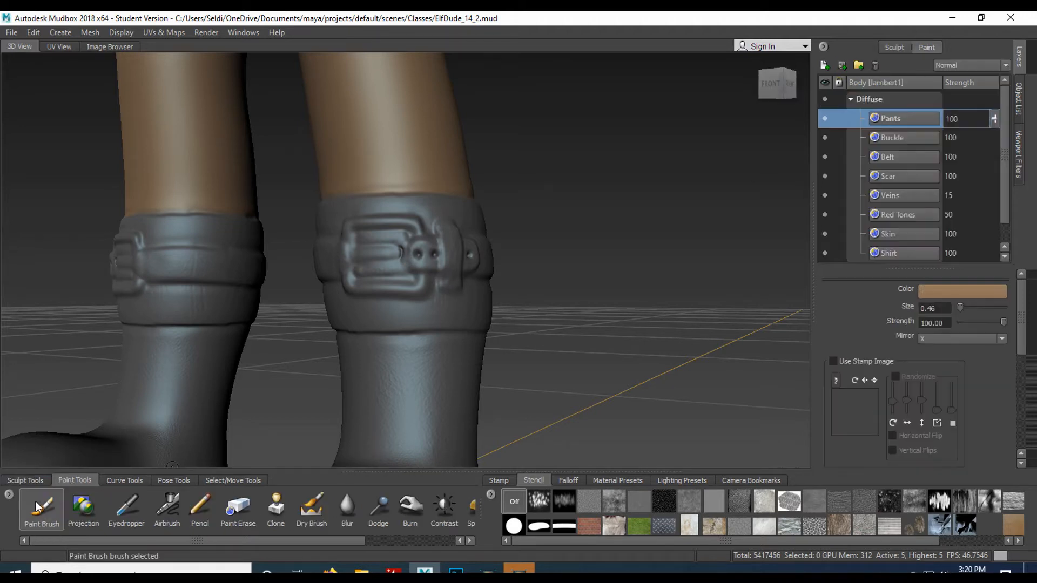
pyautogui.click(962, 292)
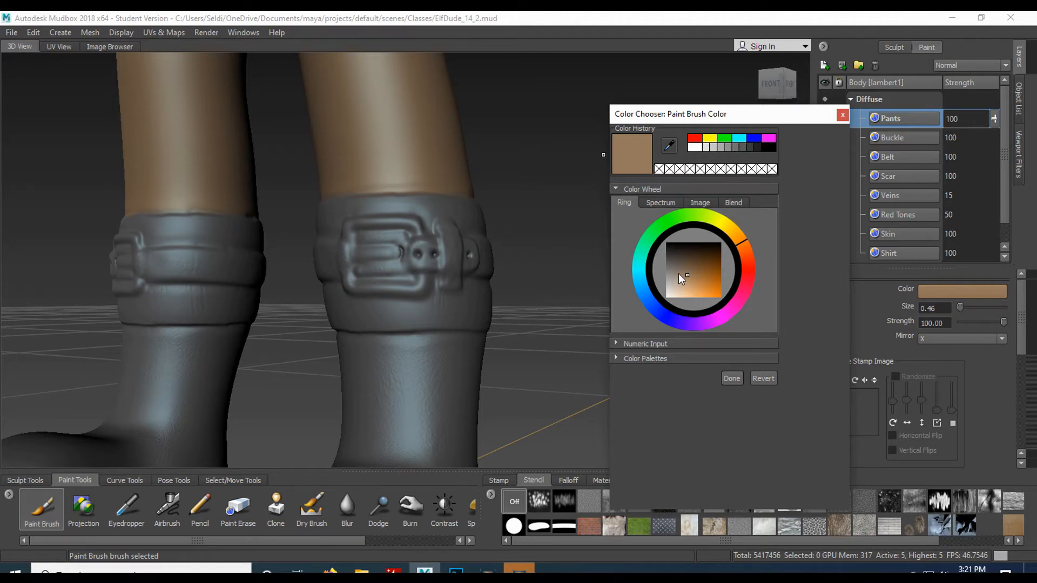
pyautogui.click(686, 256)
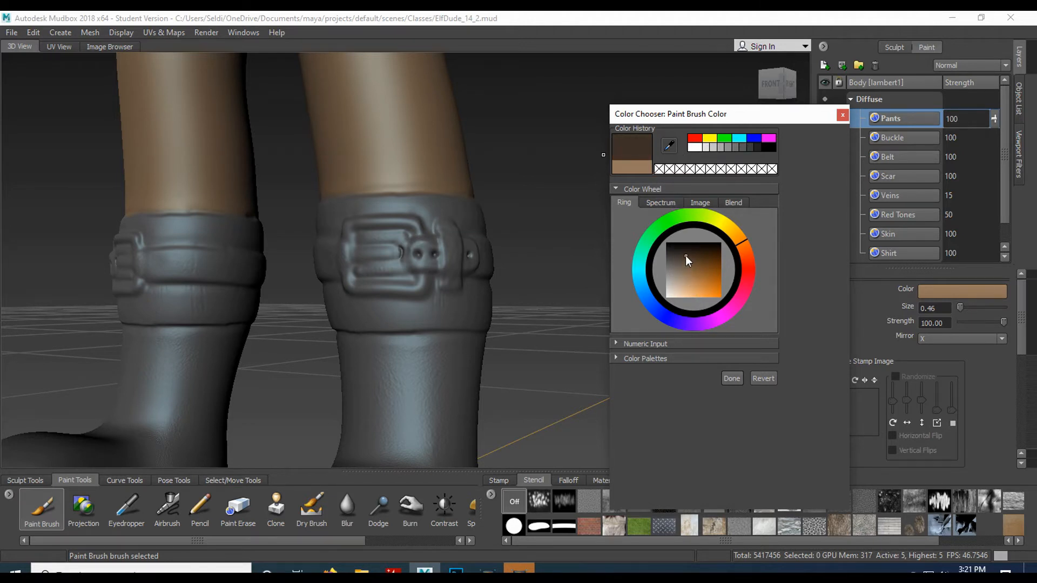
pyautogui.click(679, 249)
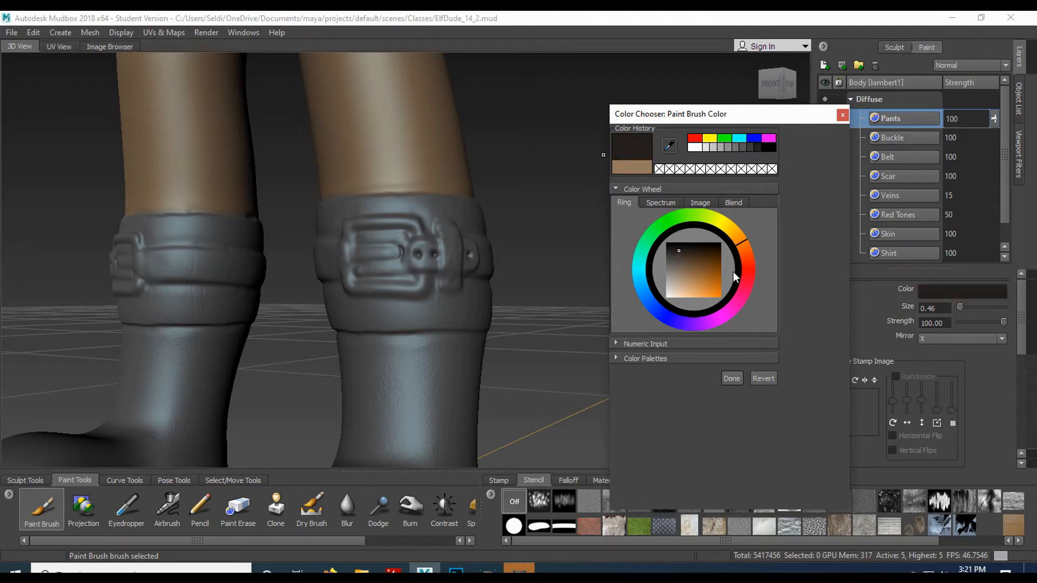
pyautogui.click(733, 379)
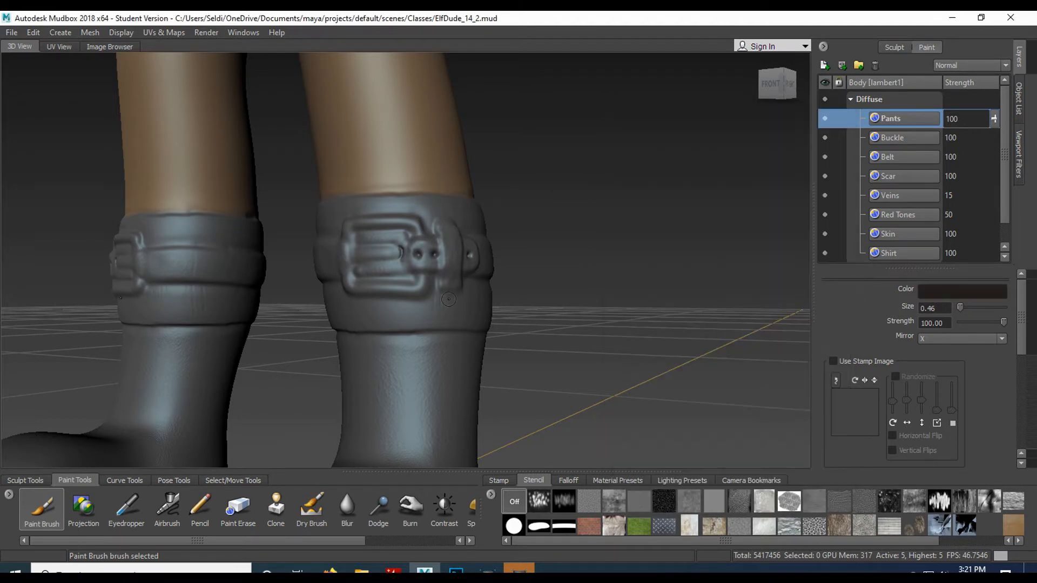
# - Create a new diffuse paint layer named Boot
pyautogui.scroll(-4, 436, 360)
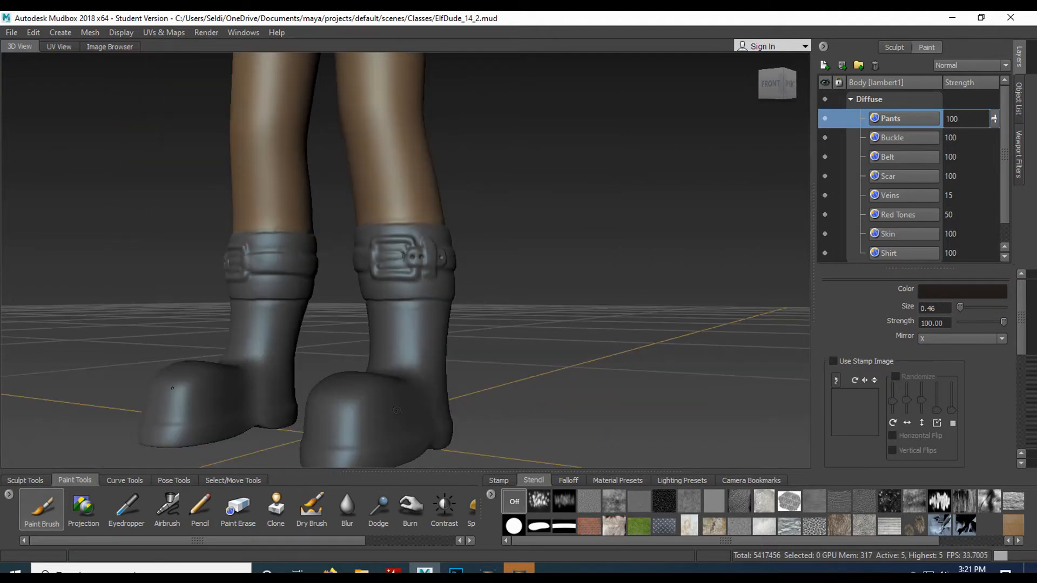
pyautogui.keyDown('alt'); pyautogui.moveTo(412, 410); pyautogui.dragTo(412, 387, button='middle'); pyautogui.keyUp('alt')
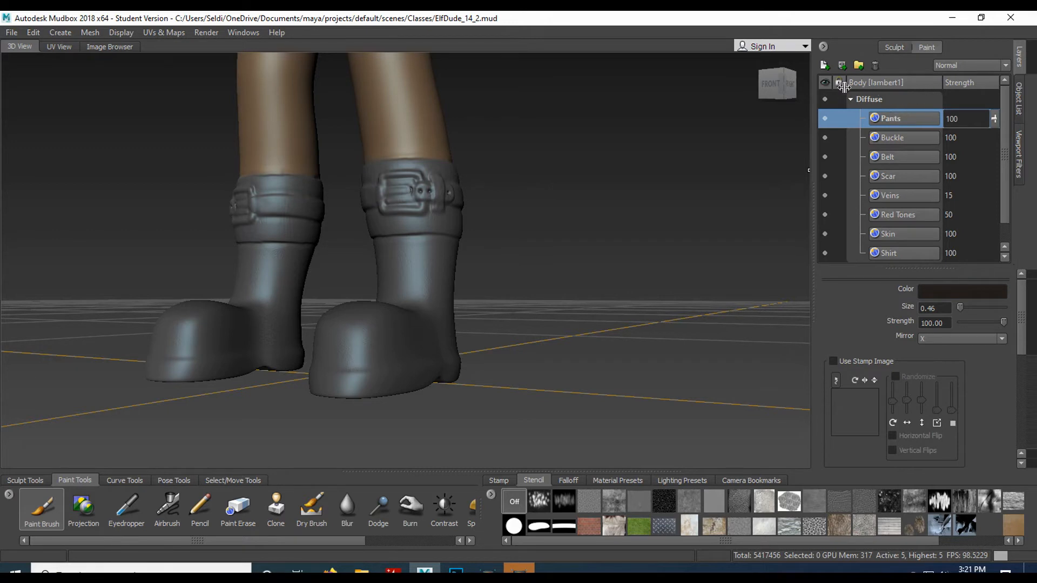
pyautogui.click(824, 66)
pyautogui.moveTo(502, 255); pyautogui.dragTo(477, 253)
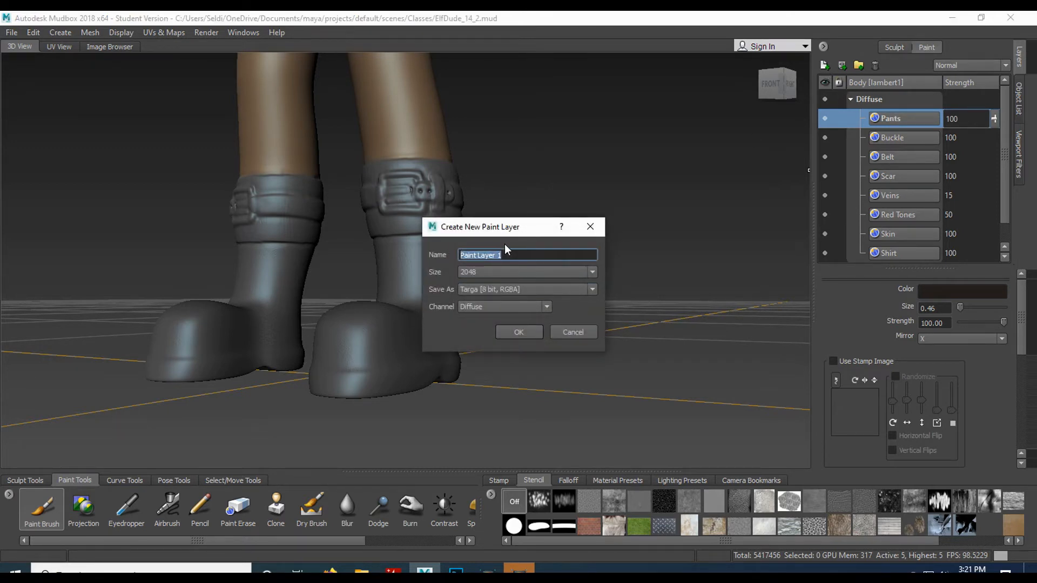
pyautogui.write('Bo')
pyautogui.press('Return')
# - Paint the boots' feet and shafts very dark brown on all sides with a brush size of 2.38, leaving the cuffs unpainted
pyautogui.moveTo(422, 304)
pyautogui.mouseDown()
pyautogui.moveTo(419, 314)
pyautogui.moveTo(355, 321)
pyautogui.moveTo(422, 316)
pyautogui.moveTo(388, 332)
pyautogui.mouseUp()
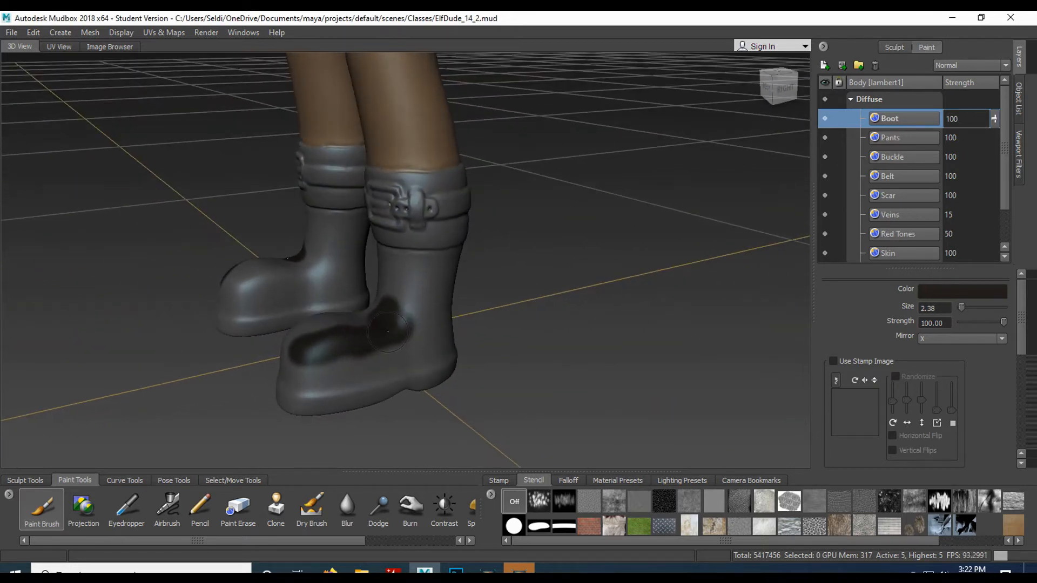
pyautogui.keyDown('alt'); pyautogui.moveTo(388, 332); pyautogui.dragTo(411, 332, button='right'); pyautogui.keyUp('alt')
pyautogui.keyDown('alt'); pyautogui.moveTo(411, 332); pyautogui.dragTo(465, 321, button='middle'); pyautogui.keyUp('alt')
pyautogui.moveTo(357, 378)
pyautogui.mouseDown()
pyautogui.moveTo(393, 390)
pyautogui.moveTo(476, 348)
pyautogui.moveTo(508, 367)
pyautogui.moveTo(497, 324)
pyautogui.moveTo(436, 342)
pyautogui.moveTo(466, 372)
pyautogui.moveTo(430, 387)
pyautogui.moveTo(459, 401)
pyautogui.moveTo(453, 382)
pyautogui.moveTo(564, 368)
pyautogui.moveTo(352, 340)
pyautogui.moveTo(513, 340)
pyautogui.moveTo(435, 308)
pyautogui.moveTo(389, 317)
pyautogui.moveTo(381, 294)
pyautogui.moveTo(362, 308)
pyautogui.moveTo(206, 316)
pyautogui.mouseUp()
pyautogui.moveTo(483, 310)
pyautogui.mouseDown()
pyautogui.moveTo(557, 326)
pyautogui.moveTo(465, 286)
pyautogui.moveTo(577, 262)
pyautogui.moveTo(448, 243)
pyautogui.moveTo(574, 249)
pyautogui.moveTo(460, 232)
pyautogui.moveTo(611, 228)
pyautogui.mouseUp()
pyautogui.keyDown('alt'); pyautogui.moveTo(611, 228); pyautogui.dragTo(659, 219, button='right'); pyautogui.keyUp('alt')
pyautogui.keyDown('alt'); pyautogui.moveTo(658, 219); pyautogui.dragTo(547, 292, button='middle'); pyautogui.keyUp('alt')
pyautogui.moveTo(547, 292)
pyautogui.keyDown('alt'); pyautogui.mouseDown()
pyautogui.moveTo(501, 273)
pyautogui.moveTo(373, 337)
pyautogui.mouseUp(); pyautogui.keyUp('alt')
pyautogui.keyDown('alt'); pyautogui.moveTo(373, 338); pyautogui.dragTo(344, 362, button='right'); pyautogui.keyUp('alt')
pyautogui.moveTo(395, 368)
pyautogui.mouseDown()
pyautogui.moveTo(351, 375)
pyautogui.moveTo(419, 381)
pyautogui.mouseUp()
pyautogui.keyDown('alt'); pyautogui.moveTo(419, 380); pyautogui.dragTo(346, 332); pyautogui.keyUp('alt')
pyautogui.moveTo(345, 332)
pyautogui.mouseDown()
pyautogui.moveTo(386, 324)
pyautogui.moveTo(340, 265)
pyautogui.moveTo(448, 238)
pyautogui.moveTo(310, 238)
pyautogui.moveTo(392, 231)
pyautogui.moveTo(375, 207)
pyautogui.moveTo(308, 211)
pyautogui.mouseUp()
pyautogui.keyDown('alt'); pyautogui.moveTo(308, 212); pyautogui.dragTo(598, 310); pyautogui.keyUp('alt')
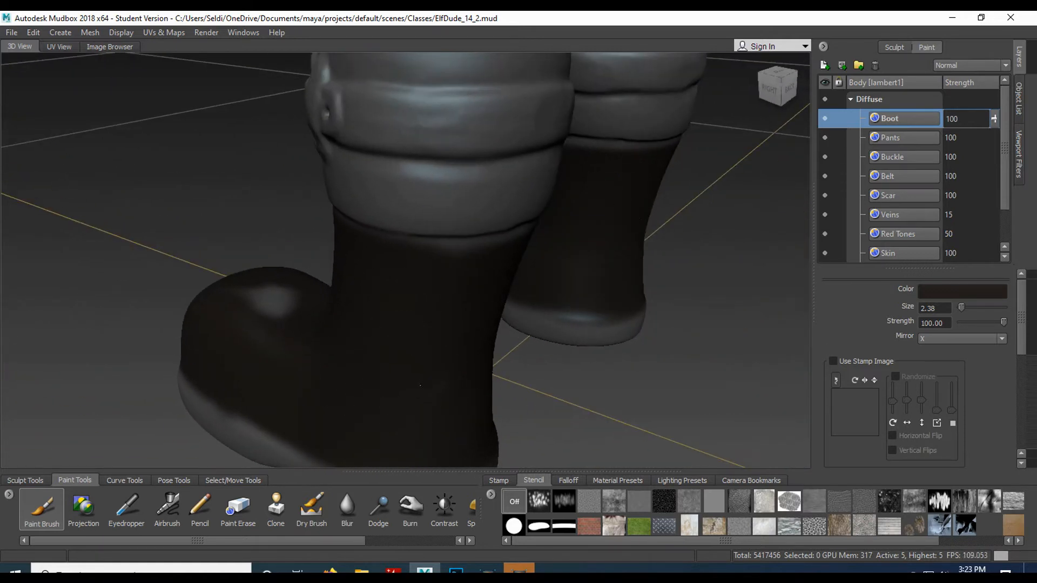
pyautogui.moveTo(304, 325)
pyautogui.mouseDown()
pyautogui.moveTo(308, 302)
pyautogui.moveTo(259, 281)
pyautogui.mouseUp()
# - Extend the dark brown up to the cuff's lower edge all around the boot with a brush size of 0.58
pyautogui.keyDown('alt'); pyautogui.moveTo(260, 281); pyautogui.dragTo(368, 253, button='right'); pyautogui.keyUp('alt')
pyautogui.moveTo(367, 254)
pyautogui.keyDown('alt'); pyautogui.mouseDown()
pyautogui.moveTo(348, 243)
pyautogui.moveTo(342, 295)
pyautogui.mouseUp(); pyautogui.keyUp('alt')
pyautogui.press('m')
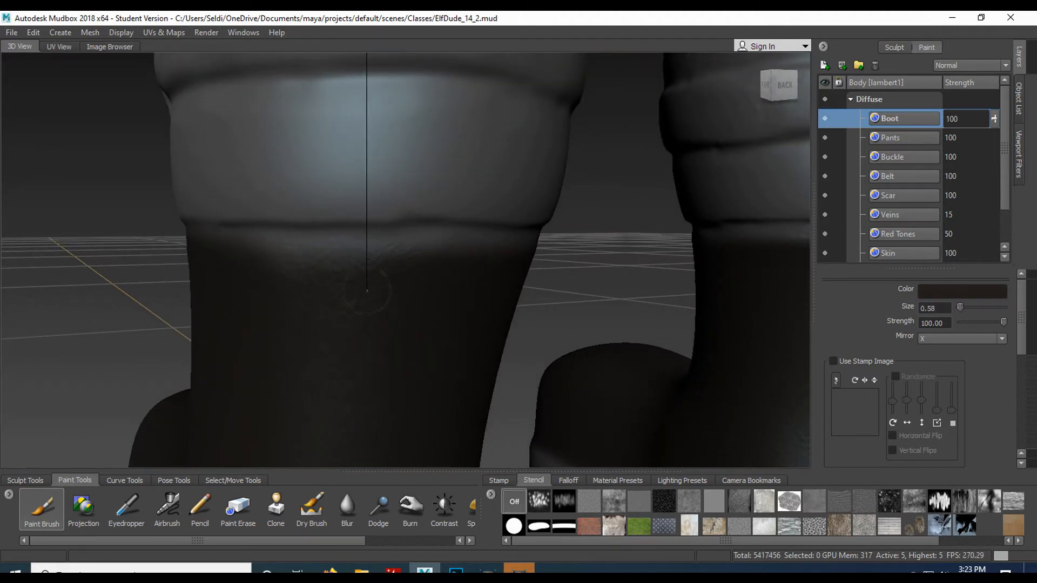
pyautogui.moveTo(319, 252)
pyautogui.mouseDown()
pyautogui.moveTo(413, 237)
pyautogui.moveTo(363, 246)
pyautogui.moveTo(518, 240)
pyautogui.moveTo(275, 249)
pyautogui.moveTo(443, 230)
pyautogui.mouseUp()
pyautogui.moveTo(559, 211)
pyautogui.mouseDown()
pyautogui.moveTo(434, 220)
pyautogui.moveTo(584, 220)
pyautogui.moveTo(486, 215)
pyautogui.moveTo(573, 219)
pyautogui.mouseUp()
pyautogui.moveTo(475, 224); pyautogui.dragTo(413, 235)
pyautogui.keyDown('alt'); pyautogui.moveTo(413, 234); pyautogui.dragTo(521, 230); pyautogui.keyUp('alt')
pyautogui.moveTo(392, 229)
pyautogui.mouseDown()
pyautogui.moveTo(434, 228)
pyautogui.moveTo(294, 229)
pyautogui.moveTo(462, 275)
pyautogui.moveTo(462, 361)
pyautogui.moveTo(434, 368)
pyautogui.moveTo(605, 359)
pyautogui.mouseUp()
pyautogui.moveTo(394, 202); pyautogui.dragTo(270, 178)
pyautogui.keyDown('alt'); pyautogui.moveTo(378, 259); pyautogui.dragTo(562, 292); pyautogui.keyUp('alt')
pyautogui.keyDown('alt'); pyautogui.moveTo(561, 291); pyautogui.dragTo(497, 298, button='right'); pyautogui.keyUp('alt')
pyautogui.keyDown('alt'); pyautogui.moveTo(497, 298); pyautogui.dragTo(455, 321); pyautogui.keyUp('alt')
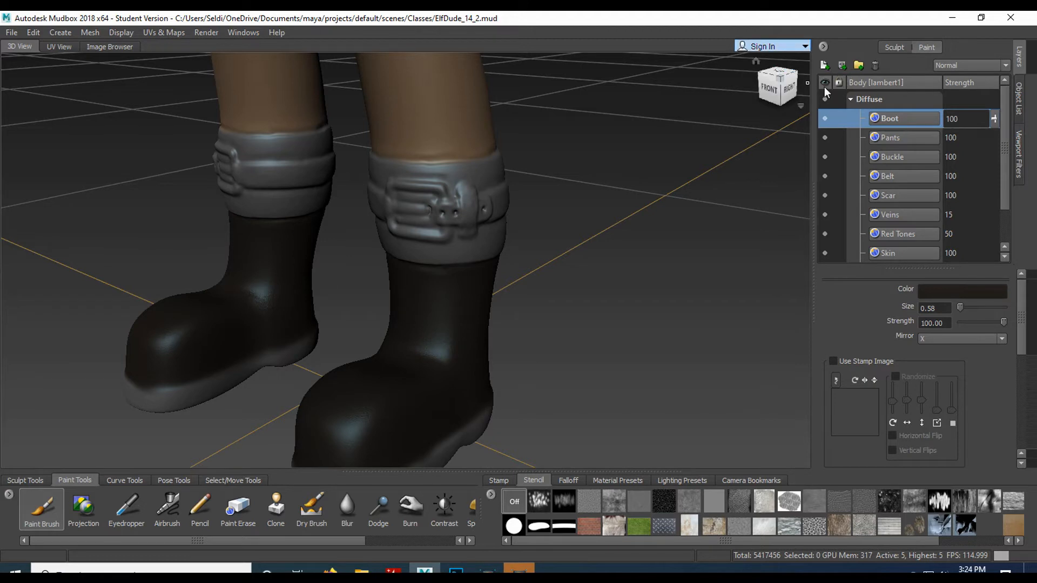
# - Create a new diffuse paint layer named BootTop
pyautogui.click(822, 66)
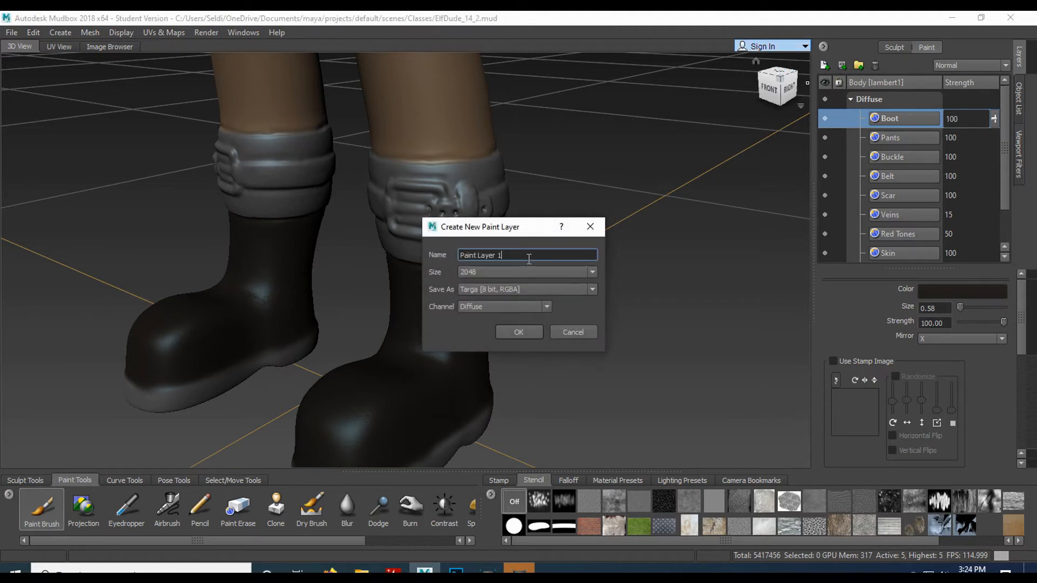
pyautogui.write('BootTop')
pyautogui.press('Return')
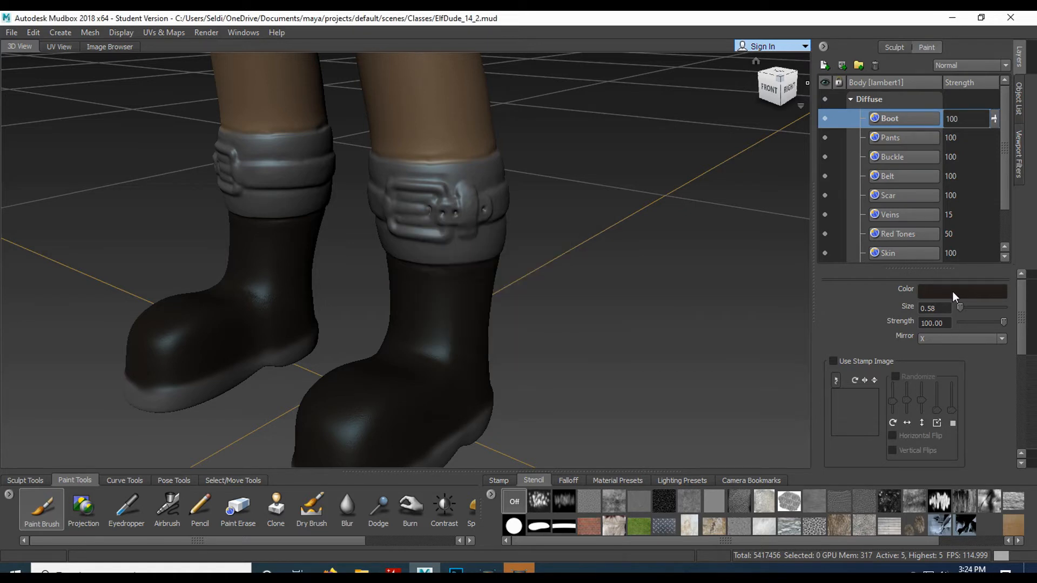
# - Sample the pants' brown as the Paint Brush color and shift its hue slightly toward yellow
pyautogui.click(952, 291)
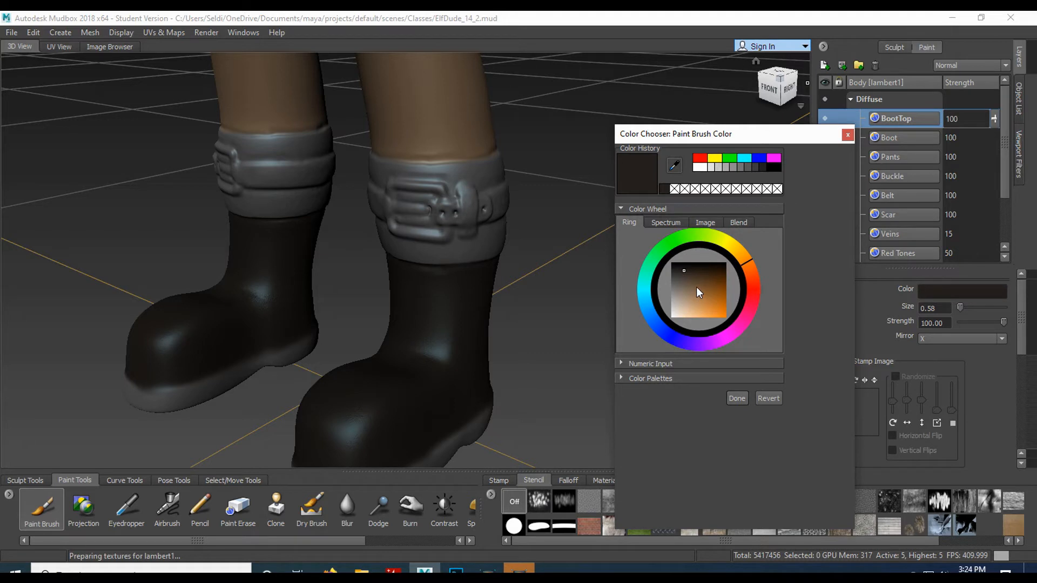
pyautogui.click(674, 166)
pyautogui.click(414, 83)
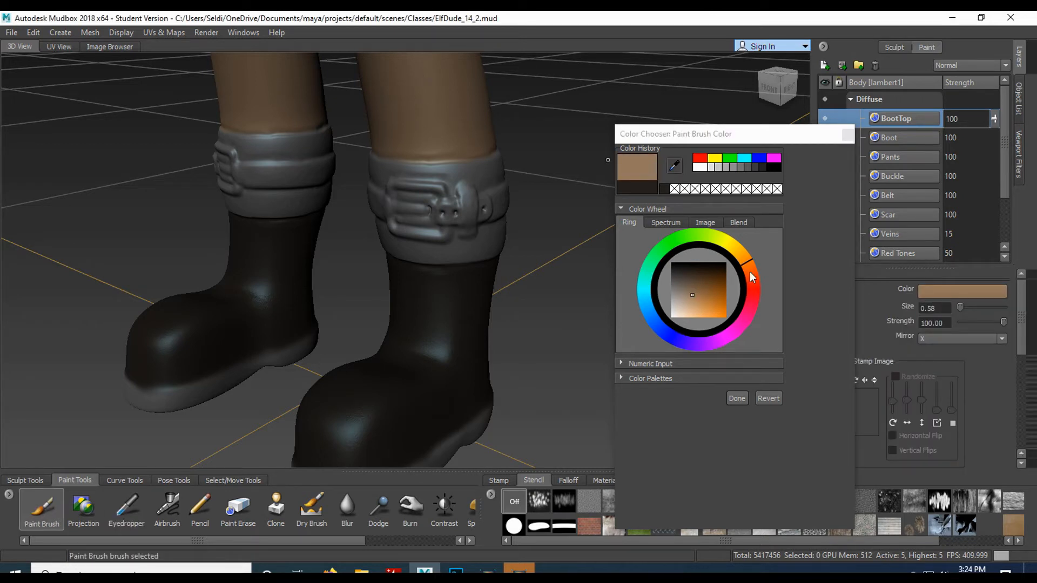
pyautogui.moveTo(749, 263); pyautogui.dragTo(740, 255)
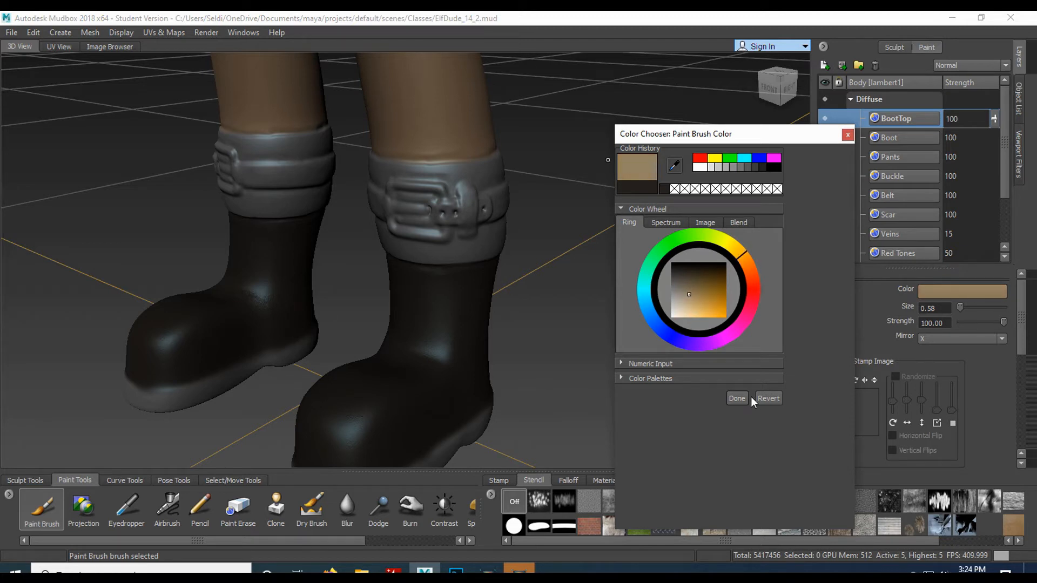
pyautogui.click(736, 398)
# - Paint the cuff's lower band below the strap and buckle tan, working around the boot with a brush size of 0.58
pyautogui.scroll(10, 447, 255)
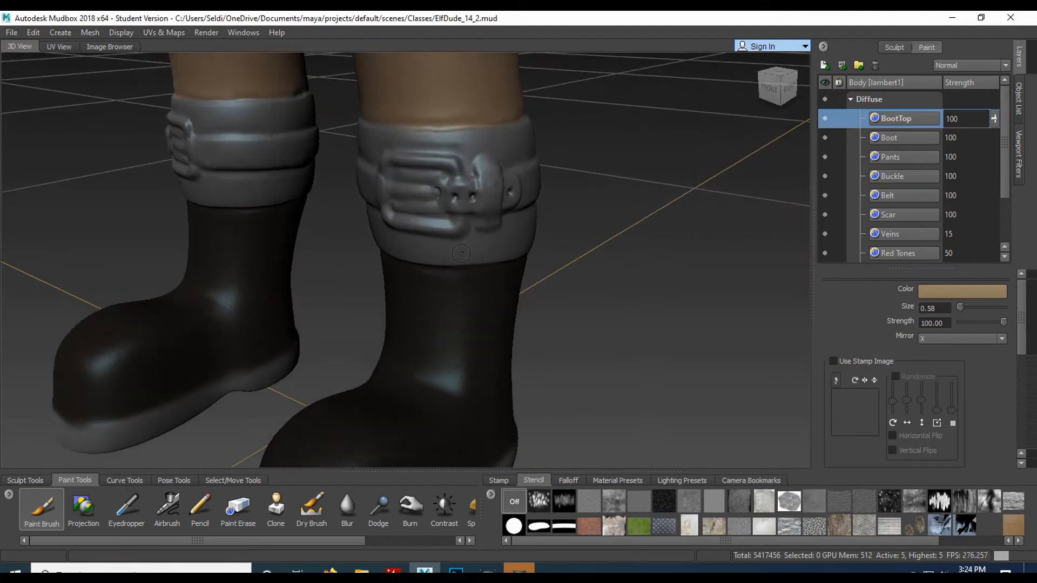
pyautogui.keyDown('alt'); pyautogui.moveTo(461, 231); pyautogui.dragTo(448, 301, button='middle'); pyautogui.keyUp('alt')
pyautogui.moveTo(448, 301)
pyautogui.keyDown('alt'); pyautogui.mouseDown()
pyautogui.moveTo(465, 259)
pyautogui.moveTo(457, 299)
pyautogui.mouseUp(); pyautogui.keyUp('alt')
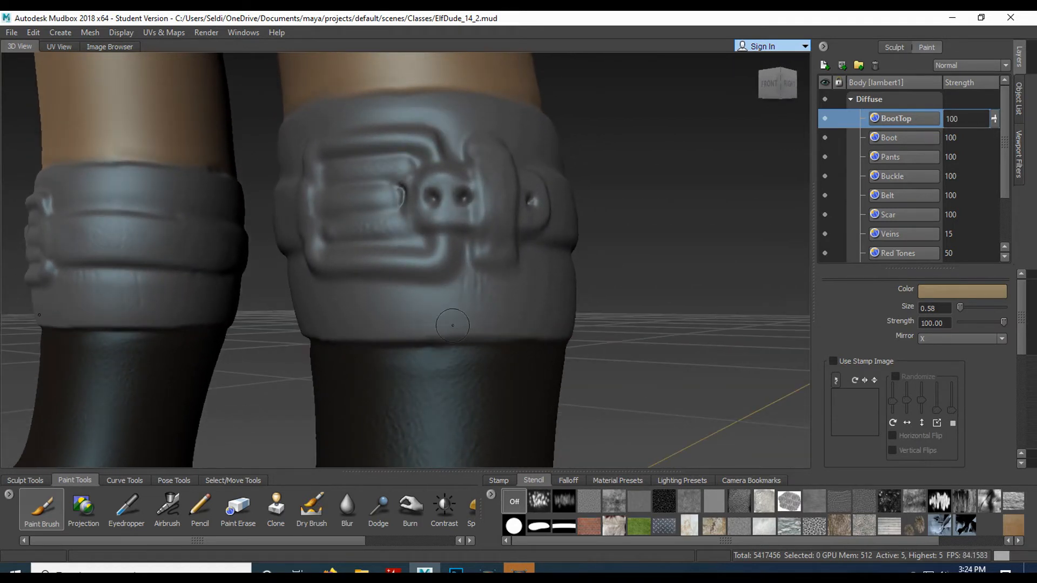
pyautogui.moveTo(494, 315)
pyautogui.mouseDown()
pyautogui.moveTo(435, 318)
pyautogui.moveTo(506, 318)
pyautogui.moveTo(439, 328)
pyautogui.moveTo(510, 333)
pyautogui.mouseUp()
pyautogui.rightClick(486, 301)
pyautogui.press('b')
pyautogui.moveTo(465, 305); pyautogui.dragTo(477, 305)
pyautogui.moveTo(481, 307)
pyautogui.mouseDown()
pyautogui.moveTo(471, 302)
pyautogui.moveTo(481, 291)
pyautogui.moveTo(534, 298)
pyautogui.moveTo(549, 319)
pyautogui.mouseUp()
pyautogui.keyDown('alt'); pyautogui.moveTo(548, 318); pyautogui.dragTo(611, 309); pyautogui.keyUp('alt')
pyautogui.moveTo(482, 311)
pyautogui.mouseDown()
pyautogui.moveTo(378, 267)
pyautogui.moveTo(448, 319)
pyautogui.mouseUp()
pyautogui.keyDown('alt'); pyautogui.moveTo(449, 319); pyautogui.dragTo(546, 313); pyautogui.keyUp('alt')
pyautogui.moveTo(486, 280)
pyautogui.mouseDown()
pyautogui.moveTo(327, 268)
pyautogui.moveTo(488, 317)
pyautogui.moveTo(305, 310)
pyautogui.mouseUp()
pyautogui.keyDown('alt'); pyautogui.moveTo(518, 305); pyautogui.dragTo(302, 294); pyautogui.keyUp('alt')
pyautogui.moveTo(362, 279)
pyautogui.mouseDown()
pyautogui.moveTo(354, 267)
pyautogui.moveTo(423, 335)
pyautogui.moveTo(459, 340)
pyautogui.mouseUp()
pyautogui.moveTo(475, 319)
pyautogui.keyDown('alt'); pyautogui.mouseDown()
pyautogui.moveTo(296, 281)
pyautogui.moveTo(324, 284)
pyautogui.mouseUp(); pyautogui.keyUp('alt')
# - Paint the rest of the cuff around the strap and buckle tan, using a brush size of 0.59 to finish
pyautogui.press('b')
pyautogui.moveTo(332, 294)
pyautogui.mouseDown()
pyautogui.moveTo(374, 297)
pyautogui.moveTo(391, 278)
pyautogui.moveTo(292, 274)
pyautogui.moveTo(464, 319)
pyautogui.moveTo(316, 310)
pyautogui.mouseUp()
pyautogui.moveTo(316, 316)
pyautogui.mouseDown()
pyautogui.moveTo(476, 324)
pyautogui.moveTo(367, 268)
pyautogui.moveTo(330, 276)
pyautogui.moveTo(543, 302)
pyautogui.moveTo(470, 162)
pyautogui.moveTo(487, 173)
pyautogui.moveTo(502, 162)
pyautogui.moveTo(314, 164)
pyautogui.moveTo(316, 211)
pyautogui.moveTo(373, 218)
pyautogui.moveTo(414, 199)
pyautogui.moveTo(399, 189)
pyautogui.moveTo(435, 208)
pyautogui.moveTo(319, 208)
pyautogui.mouseUp()
pyautogui.moveTo(319, 208)
pyautogui.keyDown('alt'); pyautogui.mouseDown()
pyautogui.moveTo(454, 216)
pyautogui.moveTo(419, 233)
pyautogui.moveTo(438, 215)
pyautogui.moveTo(484, 206)
pyautogui.mouseUp(); pyautogui.keyUp('alt')
pyautogui.moveTo(317, 231)
pyautogui.keyDown('alt'); pyautogui.mouseDown()
pyautogui.moveTo(465, 216)
pyautogui.moveTo(400, 199)
pyautogui.moveTo(322, 210)
pyautogui.moveTo(427, 213)
pyautogui.mouseUp(); pyautogui.keyUp('alt')
pyautogui.moveTo(324, 213)
pyautogui.keyDown('alt'); pyautogui.mouseDown()
pyautogui.moveTo(453, 202)
pyautogui.moveTo(402, 193)
pyautogui.moveTo(417, 193)
pyautogui.mouseUp(); pyautogui.keyUp('alt')
pyautogui.press('b')
pyautogui.keyDown('alt'); pyautogui.moveTo(516, 199); pyautogui.dragTo(462, 204); pyautogui.keyUp('alt')
pyautogui.moveTo(476, 208)
pyautogui.mouseDown()
pyautogui.moveTo(463, 229)
pyautogui.moveTo(450, 168)
pyautogui.moveTo(405, 161)
pyautogui.mouseUp()
pyautogui.moveTo(406, 163)
pyautogui.keyDown('alt'); pyautogui.mouseDown()
pyautogui.moveTo(503, 214)
pyautogui.moveTo(432, 223)
pyautogui.moveTo(305, 211)
pyautogui.moveTo(323, 209)
pyautogui.mouseUp(); pyautogui.keyUp('alt')
pyautogui.moveTo(323, 214)
pyautogui.keyDown('alt'); pyautogui.mouseDown()
pyautogui.moveTo(327, 196)
pyautogui.moveTo(504, 192)
pyautogui.moveTo(361, 210)
pyautogui.moveTo(395, 236)
pyautogui.moveTo(461, 199)
pyautogui.moveTo(466, 222)
pyautogui.mouseUp(); pyautogui.keyUp('alt')
pyautogui.moveTo(466, 221)
pyautogui.keyDown('alt'); pyautogui.mouseDown()
pyautogui.moveTo(464, 129)
pyautogui.moveTo(483, 135)
pyautogui.mouseUp(); pyautogui.keyUp('alt')
pyautogui.moveTo(483, 251)
pyautogui.mouseDown()
pyautogui.moveTo(476, 190)
pyautogui.moveTo(489, 232)
pyautogui.mouseUp()
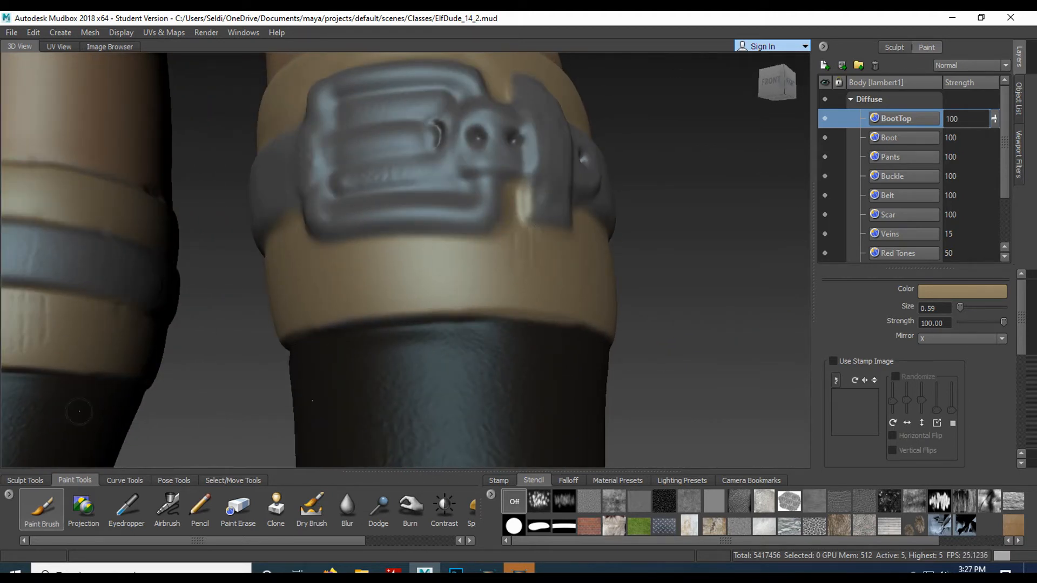
# - Touch up the tan along the strap and the cuff's lower edge on the front and side with a brush size of 0.59
pyautogui.keyDown('alt'); pyautogui.moveTo(456, 259); pyautogui.dragTo(523, 229); pyautogui.keyUp('alt')
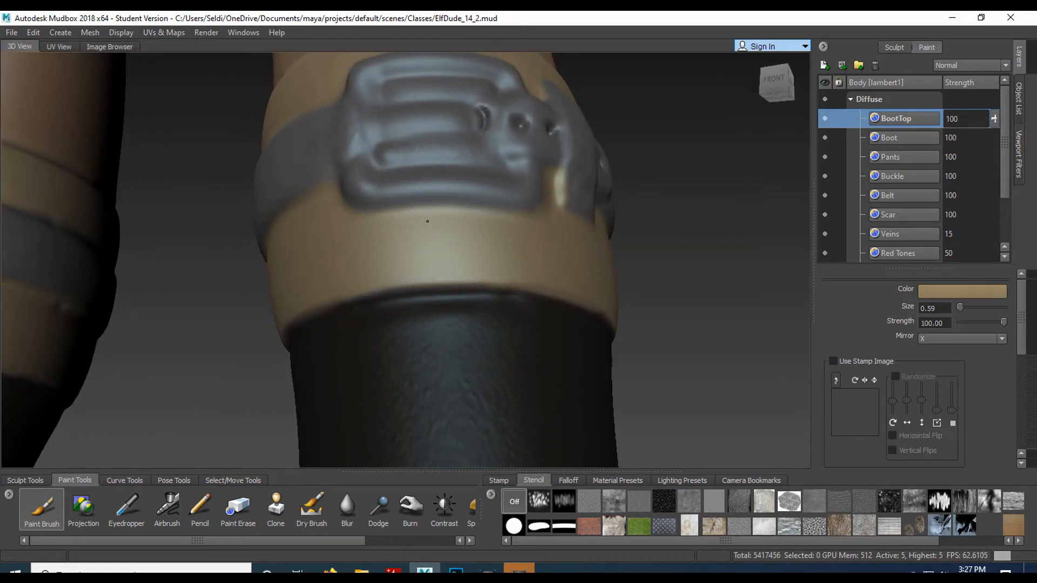
pyautogui.keyDown('alt'); pyautogui.moveTo(334, 223); pyautogui.dragTo(491, 278); pyautogui.keyUp('alt')
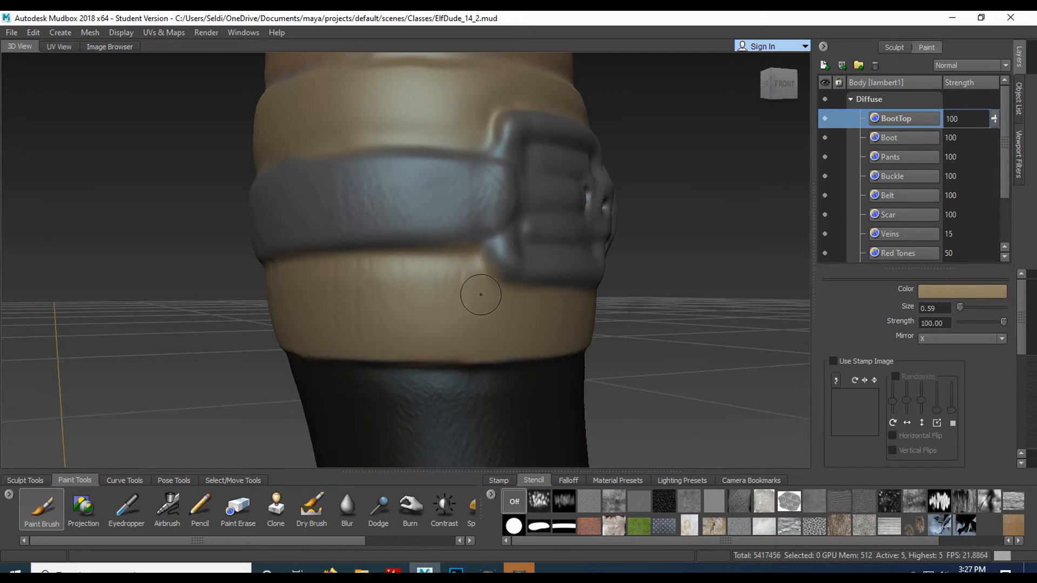
pyautogui.keyDown('alt'); pyautogui.moveTo(470, 300); pyautogui.dragTo(490, 208); pyautogui.keyUp('alt')
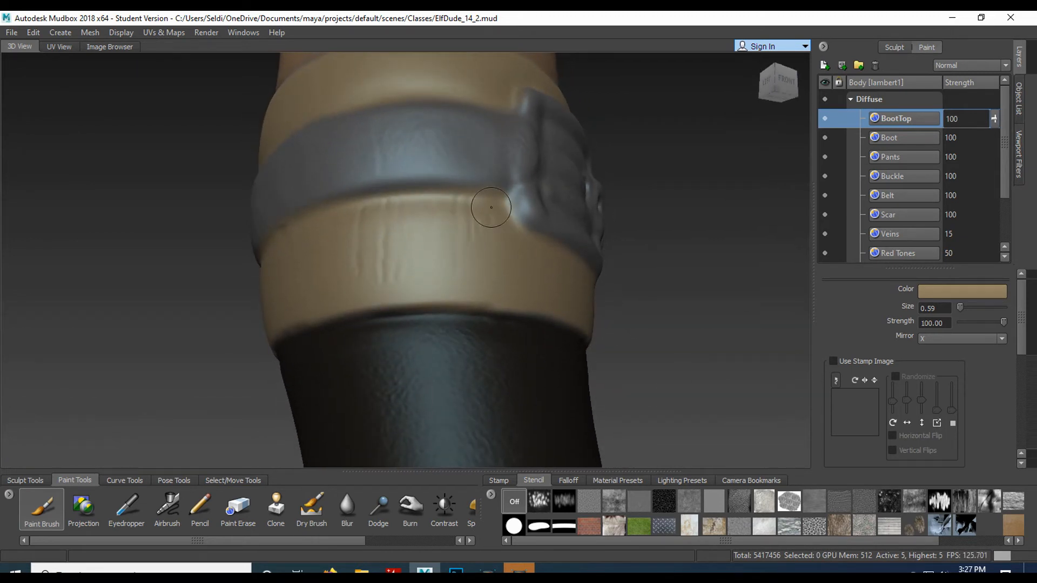
pyautogui.keyDown('alt'); pyautogui.moveTo(354, 207); pyautogui.dragTo(510, 215); pyautogui.keyUp('alt')
pyautogui.keyDown('alt'); pyautogui.moveTo(355, 185); pyautogui.dragTo(340, 157); pyautogui.keyUp('alt')
pyautogui.moveTo(525, 277); pyautogui.dragTo(463, 241)
pyautogui.keyDown('alt'); pyautogui.moveTo(463, 241); pyautogui.dragTo(443, 205); pyautogui.keyUp('alt')
pyautogui.moveTo(372, 179)
pyautogui.mouseDown()
pyautogui.moveTo(276, 174)
pyautogui.moveTo(381, 174)
pyautogui.mouseUp()
pyautogui.moveTo(401, 176)
pyautogui.keyDown('alt'); pyautogui.mouseDown()
pyautogui.moveTo(398, 202)
pyautogui.moveTo(354, 236)
pyautogui.mouseUp(); pyautogui.keyUp('alt')
# - Fill in the cuff's upper band and top rim with tan around the sides and back
pyautogui.moveTo(331, 281)
pyautogui.mouseDown()
pyautogui.moveTo(462, 290)
pyautogui.moveTo(475, 303)
pyautogui.moveTo(432, 291)
pyautogui.moveTo(397, 232)
pyautogui.moveTo(464, 250)
pyautogui.moveTo(363, 262)
pyautogui.moveTo(491, 254)
pyautogui.moveTo(543, 269)
pyautogui.mouseUp()
pyautogui.keyDown('alt'); pyautogui.moveTo(541, 268); pyautogui.dragTo(372, 257); pyautogui.keyUp('alt')
pyautogui.moveTo(372, 257)
pyautogui.mouseDown()
pyautogui.moveTo(532, 252)
pyautogui.moveTo(350, 257)
pyautogui.moveTo(435, 258)
pyautogui.moveTo(462, 231)
pyautogui.moveTo(416, 230)
pyautogui.mouseUp()
pyautogui.moveTo(424, 230); pyautogui.dragTo(346, 232)
pyautogui.moveTo(270, 229)
pyautogui.keyDown('alt'); pyautogui.mouseDown()
pyautogui.moveTo(314, 219)
pyautogui.moveTo(465, 234)
pyautogui.moveTo(368, 208)
pyautogui.moveTo(315, 222)
pyautogui.moveTo(550, 308)
pyautogui.moveTo(454, 281)
pyautogui.mouseUp(); pyautogui.keyUp('alt')
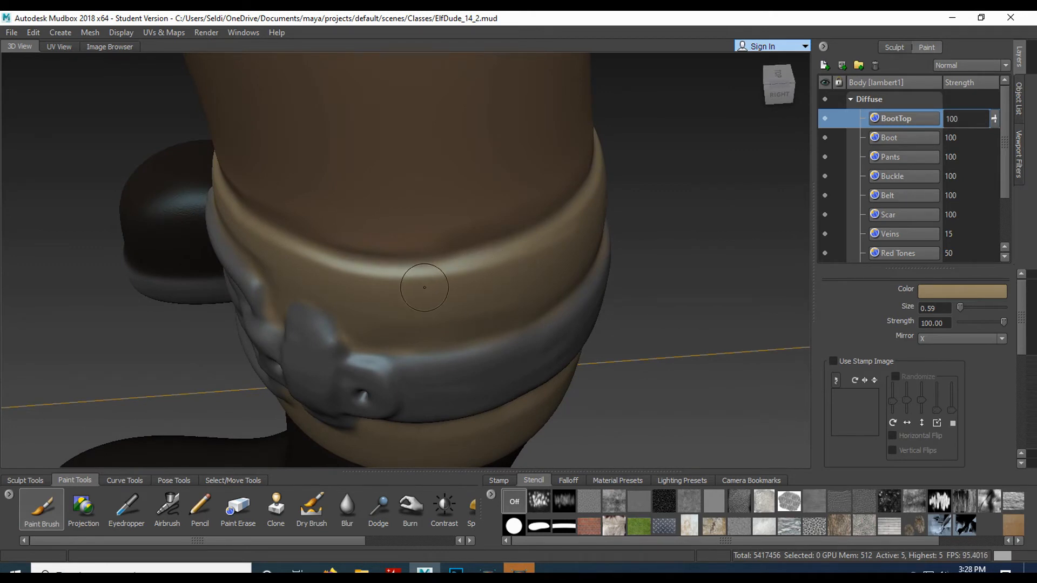
pyautogui.keyDown('alt'); pyautogui.moveTo(412, 283); pyautogui.dragTo(444, 195); pyautogui.keyUp('alt')
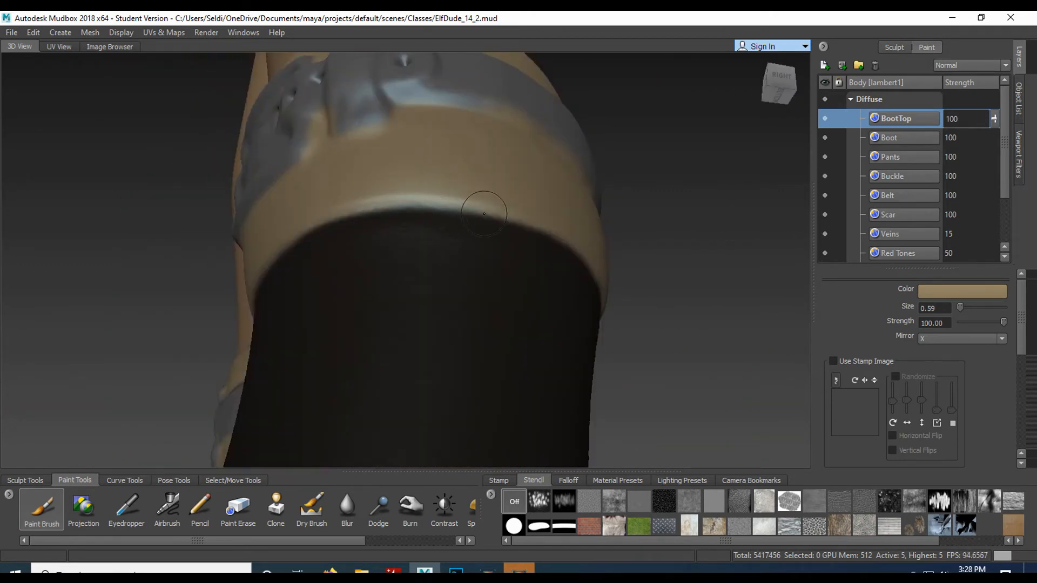
pyautogui.keyDown('alt'); pyautogui.moveTo(321, 228); pyautogui.dragTo(547, 267); pyautogui.keyUp('alt')
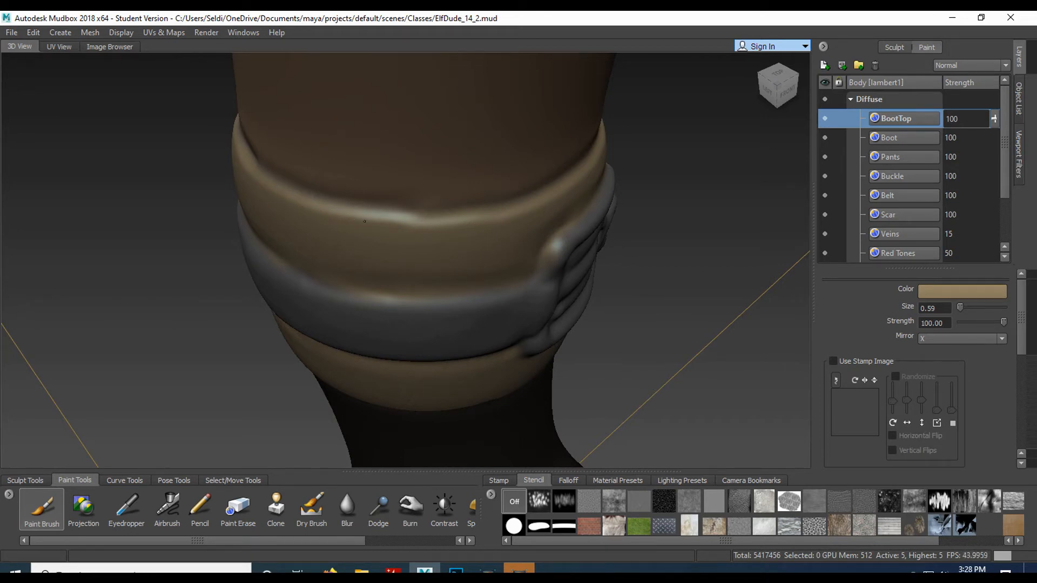
pyautogui.keyDown('alt'); pyautogui.moveTo(466, 233); pyautogui.dragTo(330, 239); pyautogui.keyUp('alt')
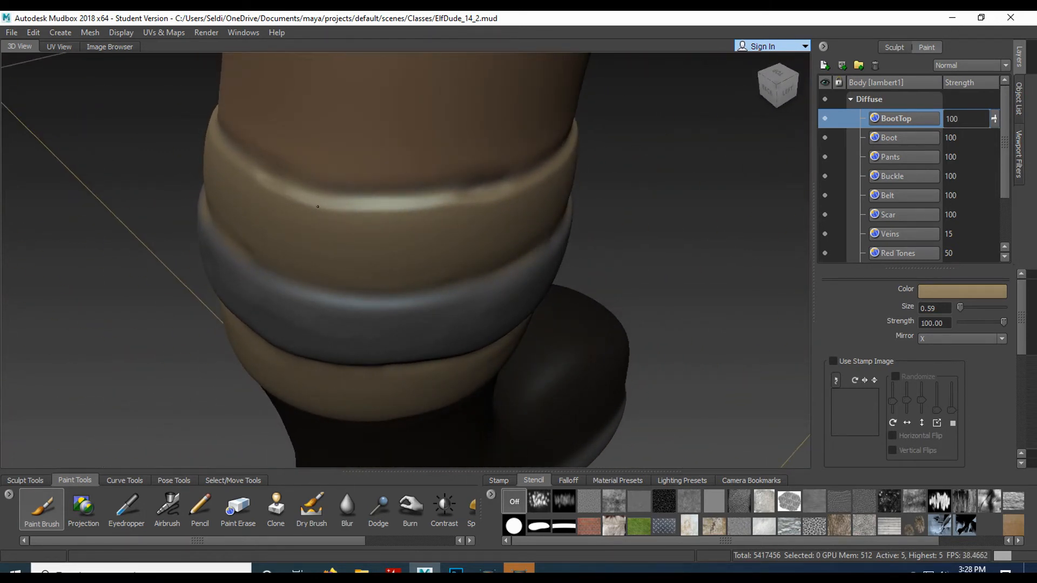
pyautogui.keyDown('alt'); pyautogui.moveTo(559, 219); pyautogui.dragTo(499, 327); pyautogui.keyUp('alt')
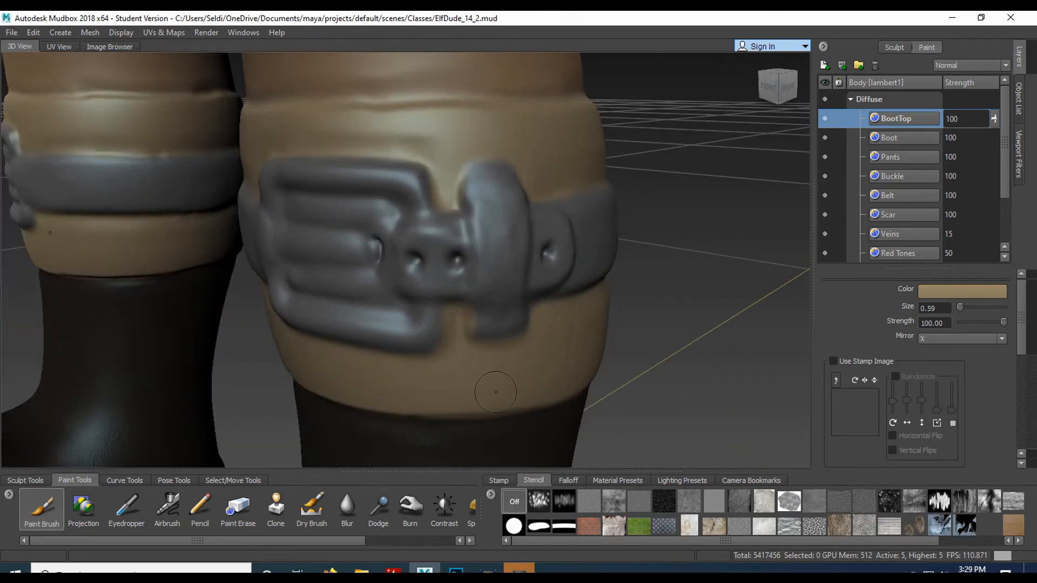
# - Examine the painted boots and cuffs against the belt and pants, from a distance and close up
pyautogui.keyDown('alt'); pyautogui.moveTo(496, 392); pyautogui.dragTo(490, 110, button='right'); pyautogui.keyUp('alt')
pyautogui.keyDown('alt'); pyautogui.moveTo(555, 340); pyautogui.dragTo(606, 278, button='right'); pyautogui.keyUp('alt')
pyautogui.keyDown('alt'); pyautogui.moveTo(632, 343); pyautogui.dragTo(540, 319); pyautogui.keyUp('alt')
pyautogui.keyDown('alt'); pyautogui.moveTo(523, 327); pyautogui.dragTo(498, 198, button='right'); pyautogui.keyUp('alt')
pyautogui.keyDown('alt'); pyautogui.moveTo(498, 198); pyautogui.dragTo(496, 374, button='middle'); pyautogui.keyUp('alt')
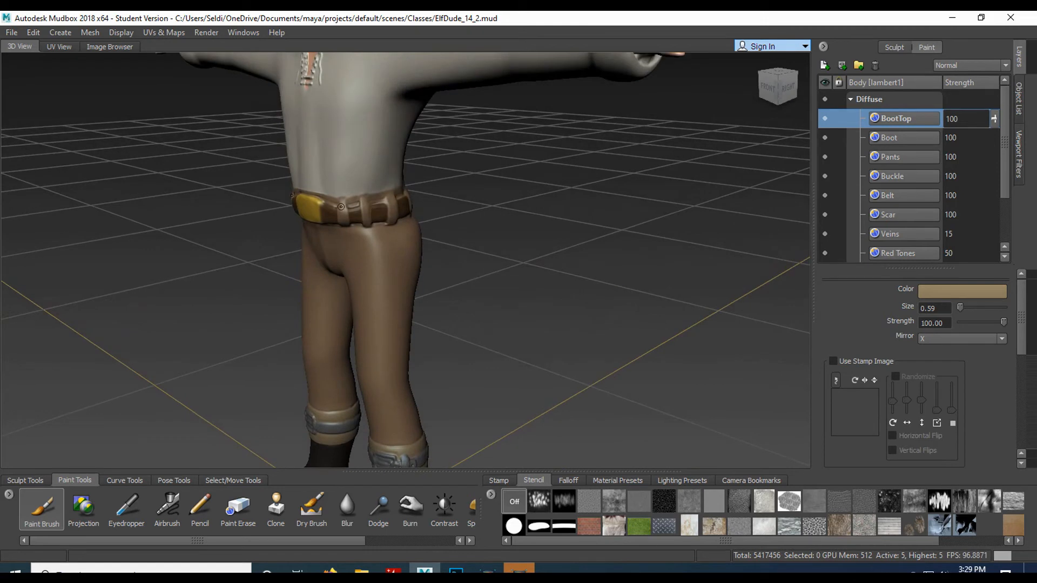
pyautogui.keyDown('alt'); pyautogui.moveTo(431, 339); pyautogui.dragTo(426, 261, button='middle'); pyautogui.keyUp('alt')
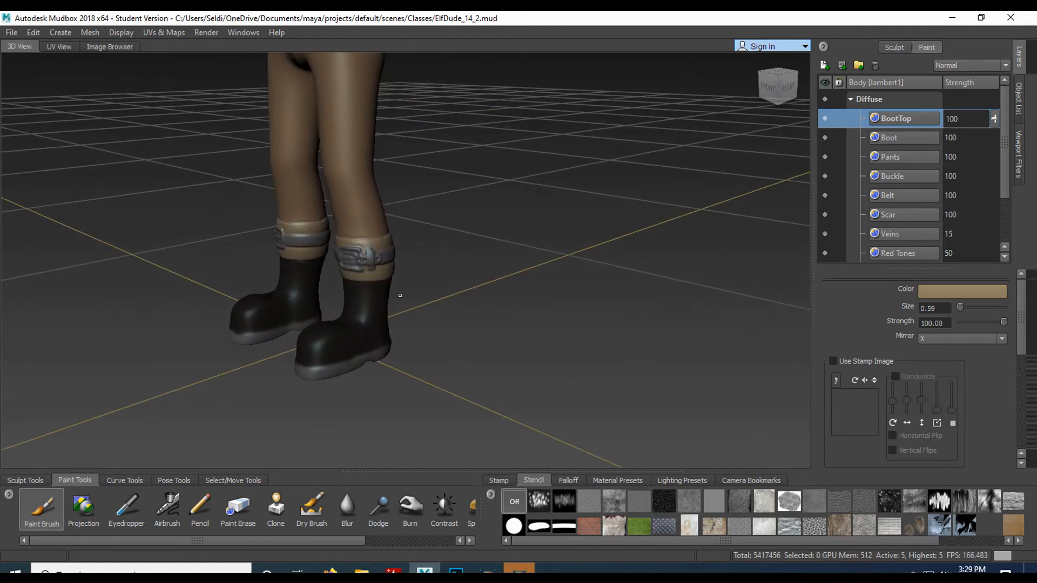
pyautogui.scroll(5, 399, 295)
pyautogui.keyDown('alt'); pyautogui.moveTo(391, 290); pyautogui.dragTo(433, 261, button='middle'); pyautogui.keyUp('alt')
pyautogui.keyDown('alt'); pyautogui.moveTo(434, 260); pyautogui.dragTo(505, 167, button='right'); pyautogui.keyUp('alt')
pyautogui.keyDown('alt'); pyautogui.moveTo(506, 167); pyautogui.dragTo(539, 237, button='middle'); pyautogui.keyUp('alt')
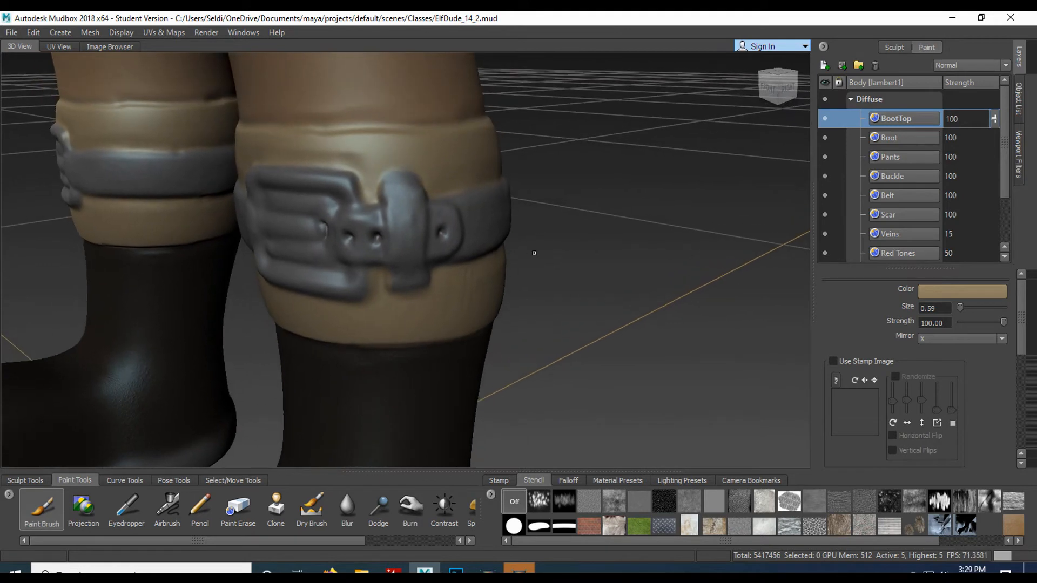
# - Sample the brown of the character's belt as the Paint Brush color
pyautogui.keyDown('alt'); pyautogui.moveTo(669, 274); pyautogui.dragTo(510, 167, button='right'); pyautogui.keyUp('alt')
pyautogui.keyDown('alt'); pyautogui.moveTo(510, 167); pyautogui.dragTo(555, 257, button='middle'); pyautogui.keyUp('alt')
pyautogui.scroll(5, 552, 260)
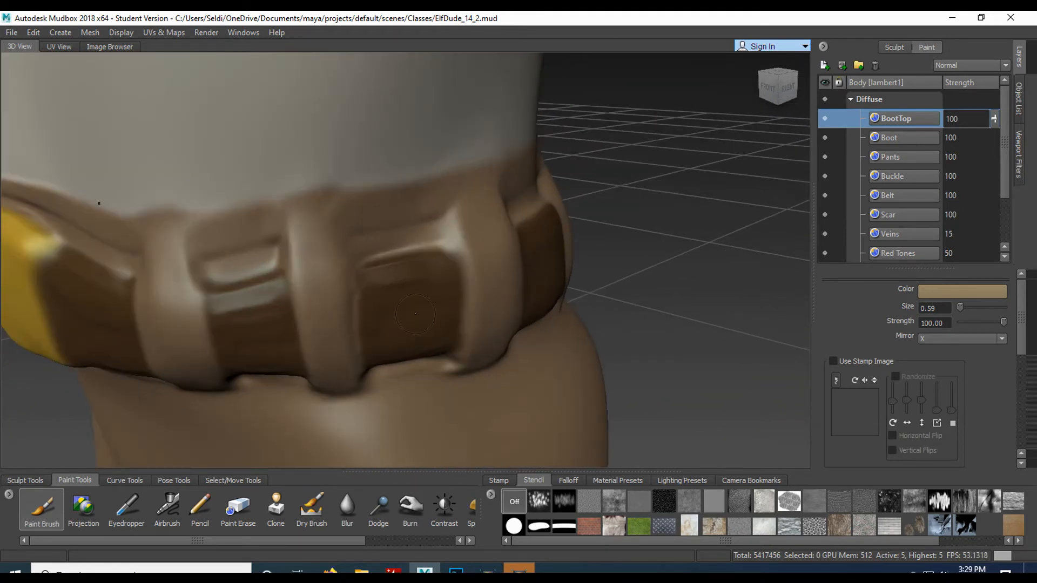
pyautogui.click(933, 289)
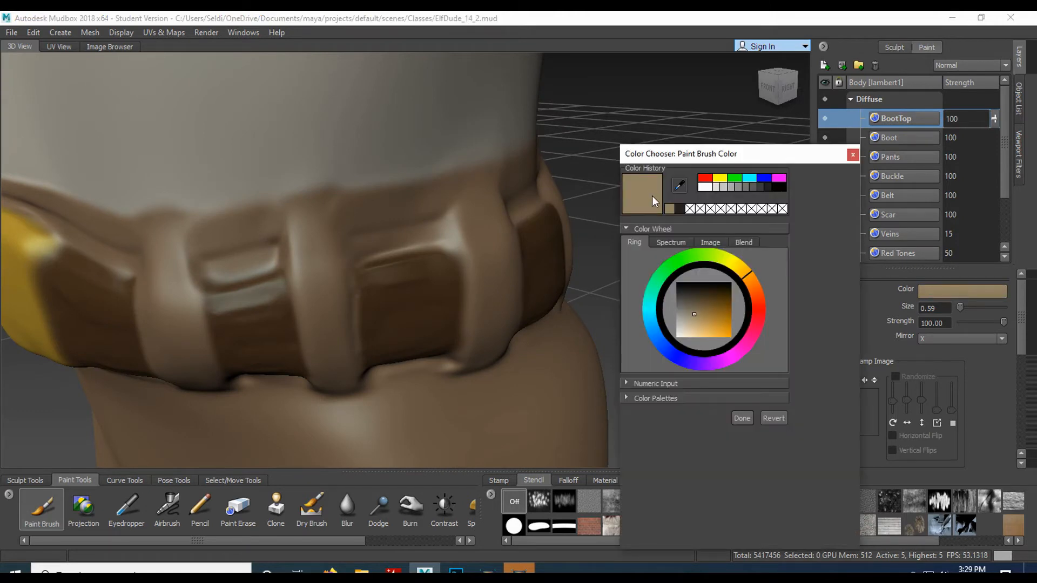
pyautogui.click(678, 185)
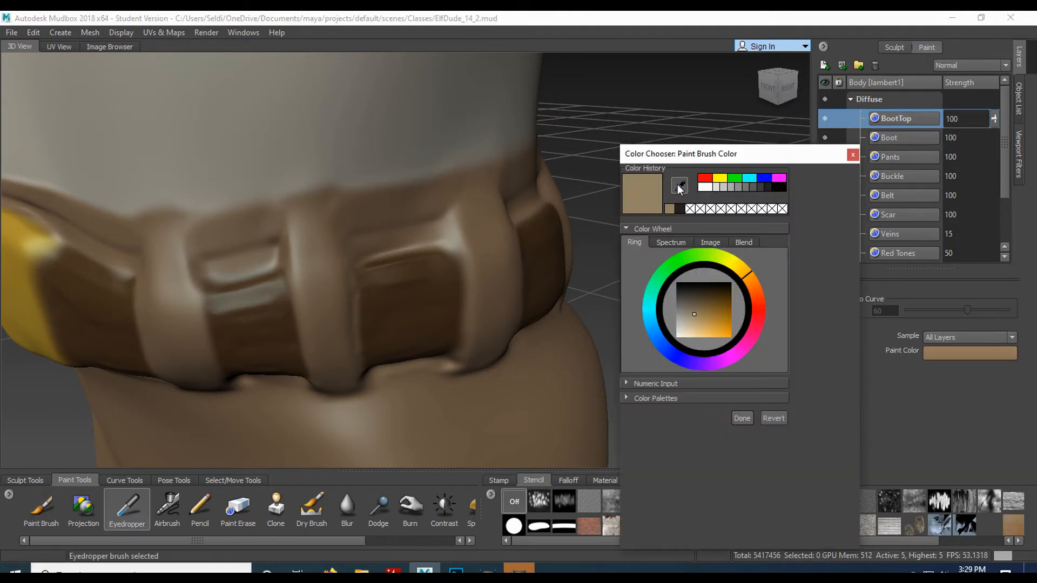
pyautogui.click(413, 307)
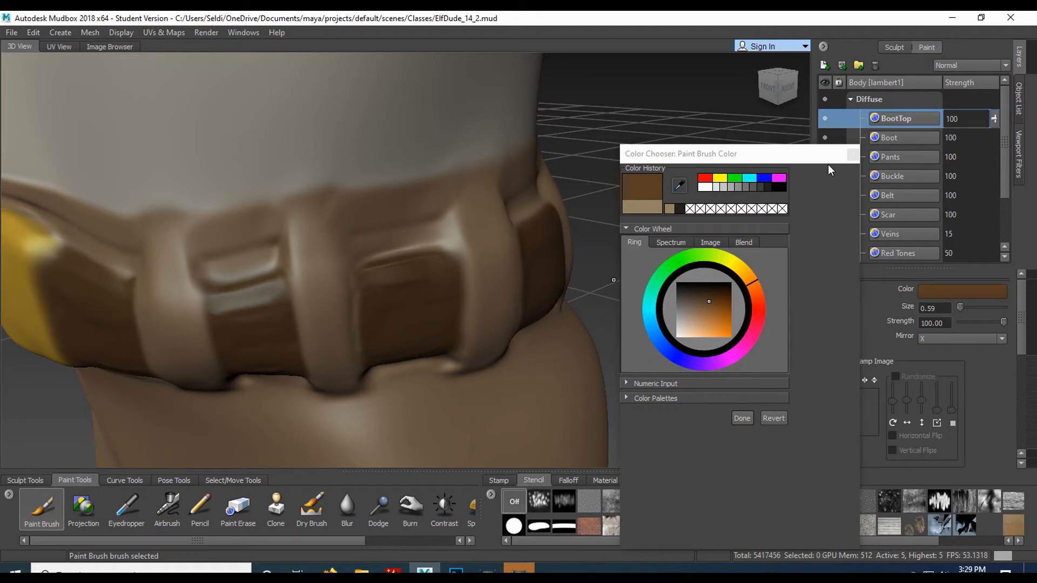
pyautogui.click(741, 418)
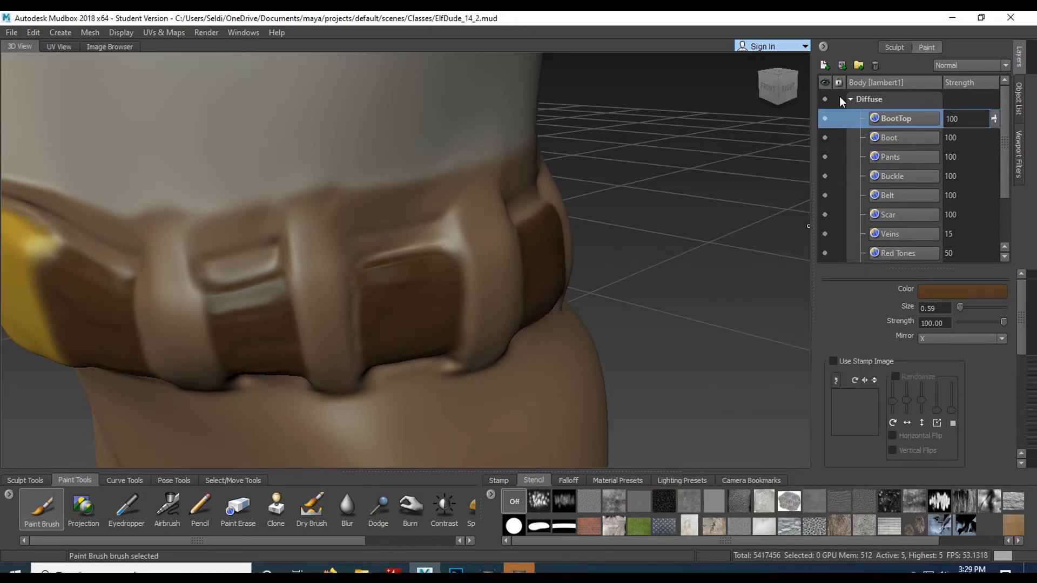
# - Create a new diffuse paint layer named BootStrap
pyautogui.click(825, 65)
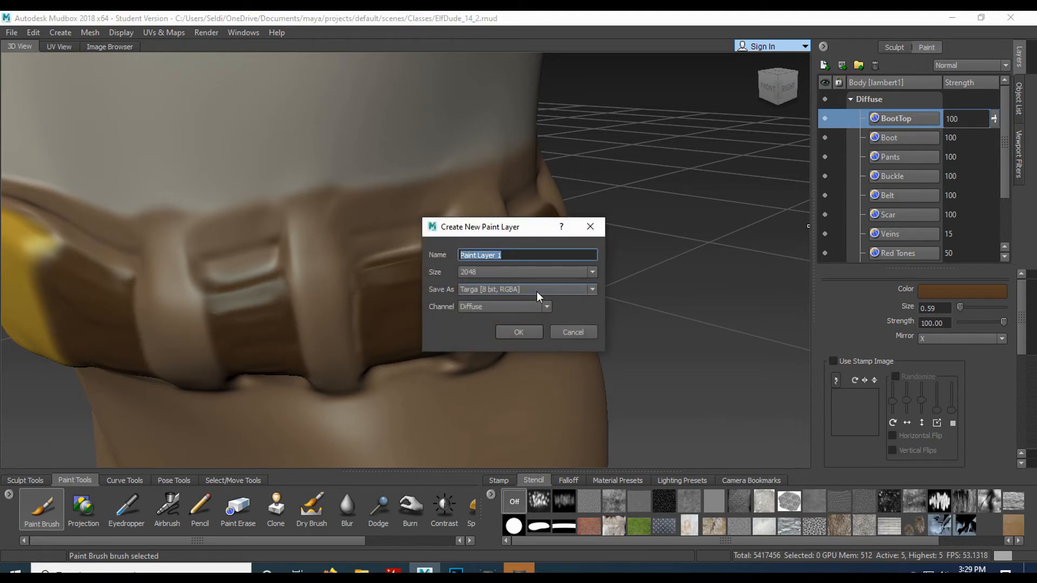
pyautogui.write('BootStrap')
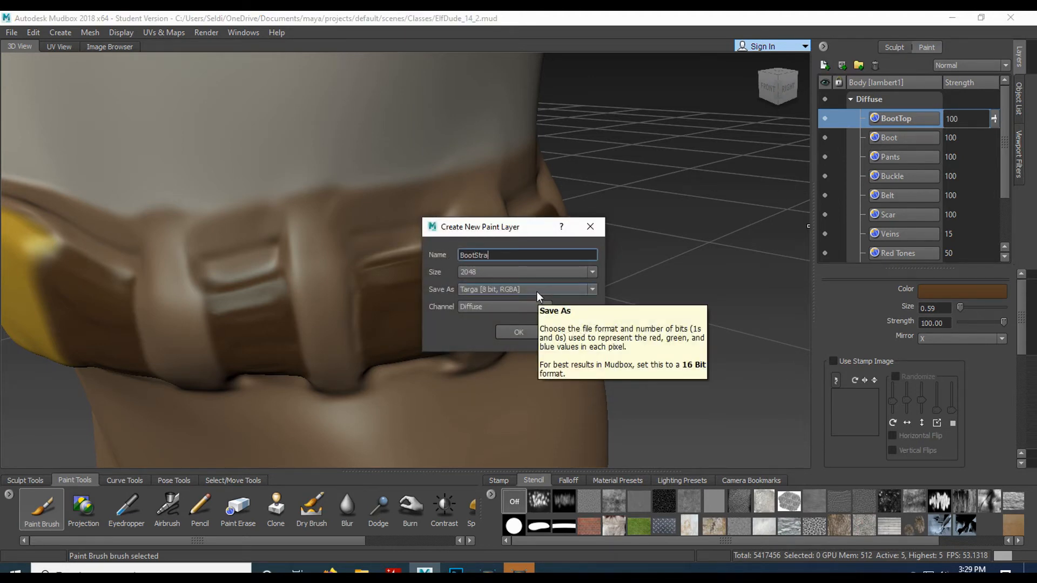
pyautogui.click(527, 335)
# - Paint the perforated strap section beside the boot buckle and the near edge of the strap loop brown
pyautogui.keyDown('alt'); pyautogui.moveTo(648, 318); pyautogui.dragTo(544, 387, button='right'); pyautogui.keyUp('alt')
pyautogui.keyDown('alt'); pyautogui.moveTo(544, 386); pyautogui.dragTo(539, 216, button='middle'); pyautogui.keyUp('alt')
pyautogui.keyDown('alt'); pyautogui.moveTo(522, 351); pyautogui.dragTo(551, 216, button='middle'); pyautogui.keyUp('alt')
pyautogui.keyDown('alt'); pyautogui.moveTo(551, 215); pyautogui.dragTo(546, 396, button='right'); pyautogui.keyUp('alt')
pyautogui.keyDown('alt'); pyautogui.moveTo(623, 211); pyautogui.dragTo(567, 372, button='middle'); pyautogui.keyUp('alt')
pyautogui.keyDown('alt'); pyautogui.moveTo(600, 287); pyautogui.dragTo(608, 359, button='right'); pyautogui.keyUp('alt')
pyautogui.keyDown('alt'); pyautogui.moveTo(613, 292); pyautogui.dragTo(632, 262); pyautogui.keyUp('alt')
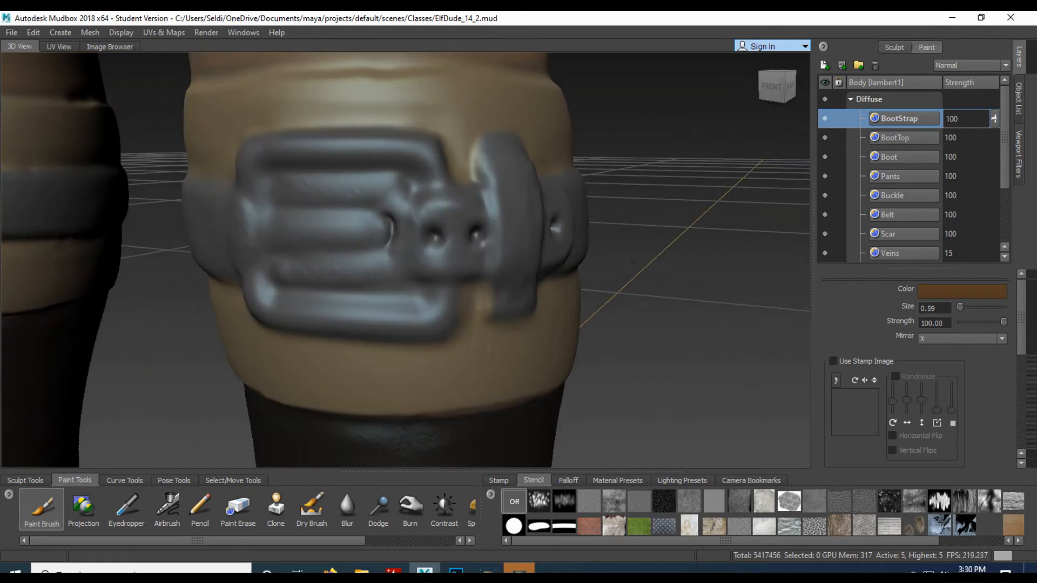
pyautogui.moveTo(451, 232)
pyautogui.mouseDown()
pyautogui.moveTo(440, 208)
pyautogui.moveTo(486, 208)
pyautogui.moveTo(410, 205)
pyautogui.moveTo(489, 194)
pyautogui.moveTo(491, 152)
pyautogui.moveTo(470, 171)
pyautogui.moveTo(512, 162)
pyautogui.moveTo(466, 241)
pyautogui.moveTo(426, 239)
pyautogui.moveTo(426, 264)
pyautogui.moveTo(476, 257)
pyautogui.mouseUp()
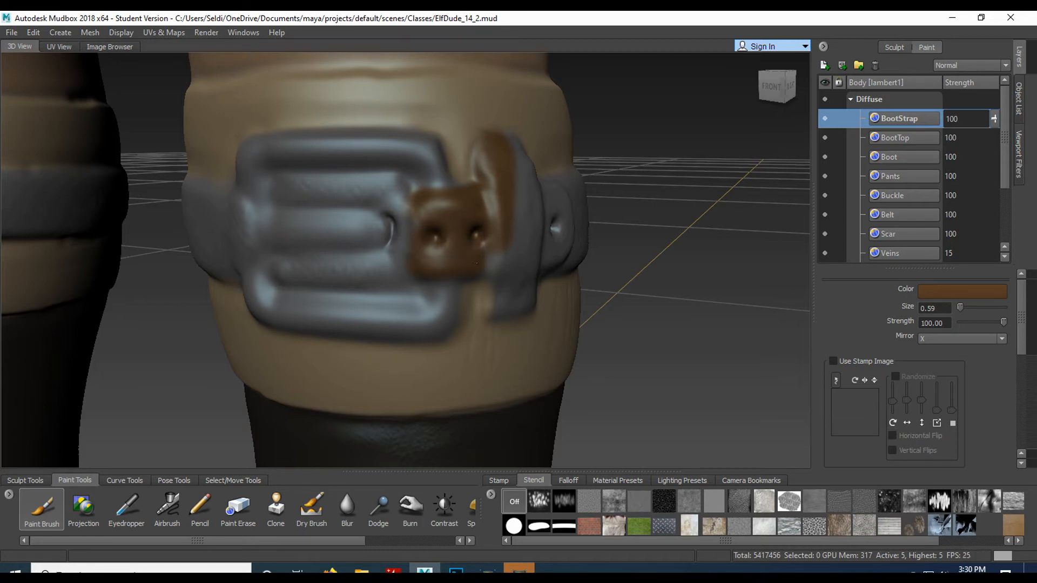
pyautogui.scroll(2, 421, 236)
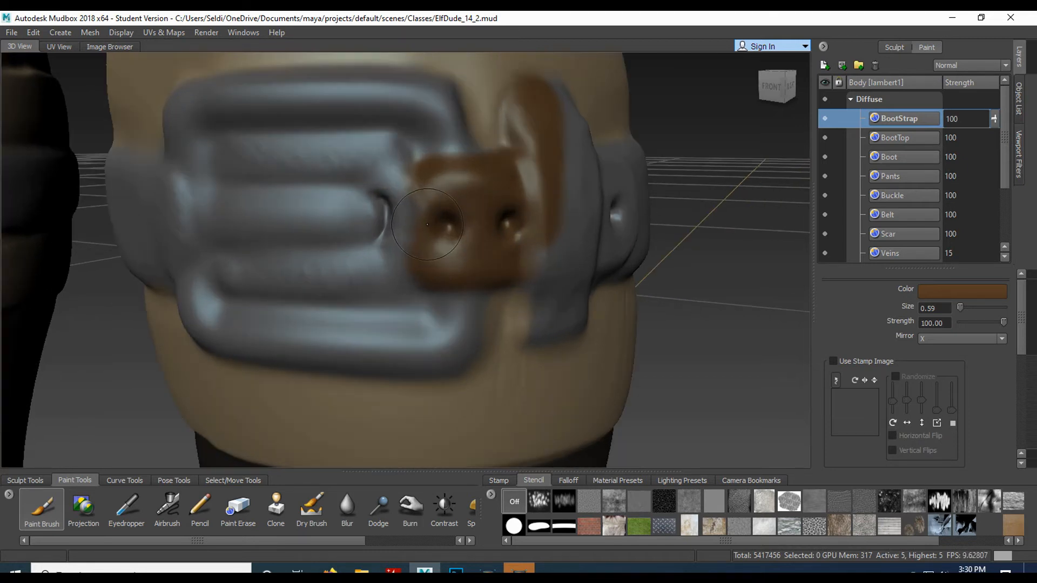
# - Paint the strap areas showing through the buckle's upper and lower openings brown, reducing the brush size to 0.47
pyautogui.moveTo(423, 231)
pyautogui.keyDown('alt'); pyautogui.mouseDown()
pyautogui.moveTo(519, 215)
pyautogui.moveTo(533, 230)
pyautogui.moveTo(508, 163)
pyautogui.moveTo(330, 166)
pyautogui.mouseUp(); pyautogui.keyUp('alt')
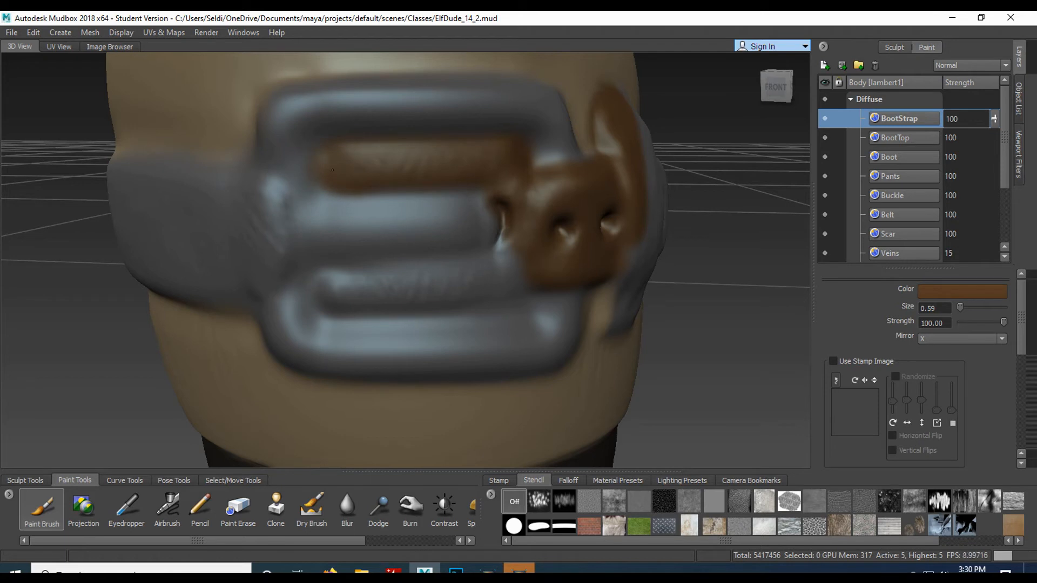
pyautogui.moveTo(394, 172); pyautogui.dragTo(481, 170)
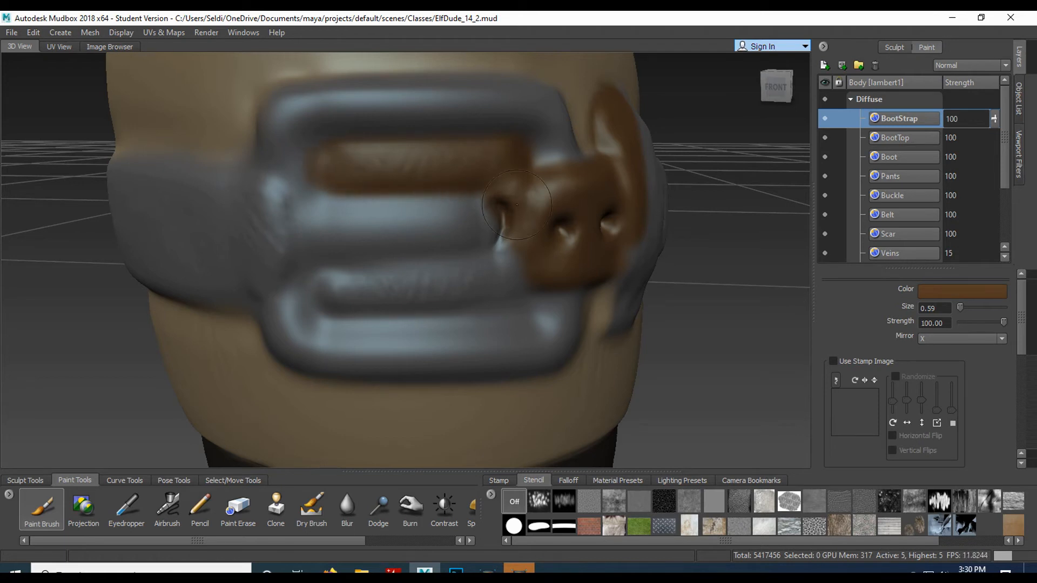
pyautogui.moveTo(509, 217)
pyautogui.mouseDown()
pyautogui.moveTo(503, 279)
pyautogui.moveTo(466, 292)
pyautogui.moveTo(410, 283)
pyautogui.mouseUp()
pyautogui.press('b')
pyautogui.moveTo(346, 295)
pyautogui.mouseDown()
pyautogui.moveTo(319, 303)
pyautogui.moveTo(524, 294)
pyautogui.moveTo(465, 267)
pyautogui.moveTo(349, 291)
pyautogui.moveTo(413, 278)
pyautogui.moveTo(381, 289)
pyautogui.mouseUp()
pyautogui.scroll(-3, 461, 285)
pyautogui.moveTo(461, 285)
pyautogui.keyDown('alt'); pyautogui.mouseDown()
pyautogui.moveTo(437, 270)
pyautogui.moveTo(378, 266)
pyautogui.mouseUp(); pyautogui.keyUp('alt')
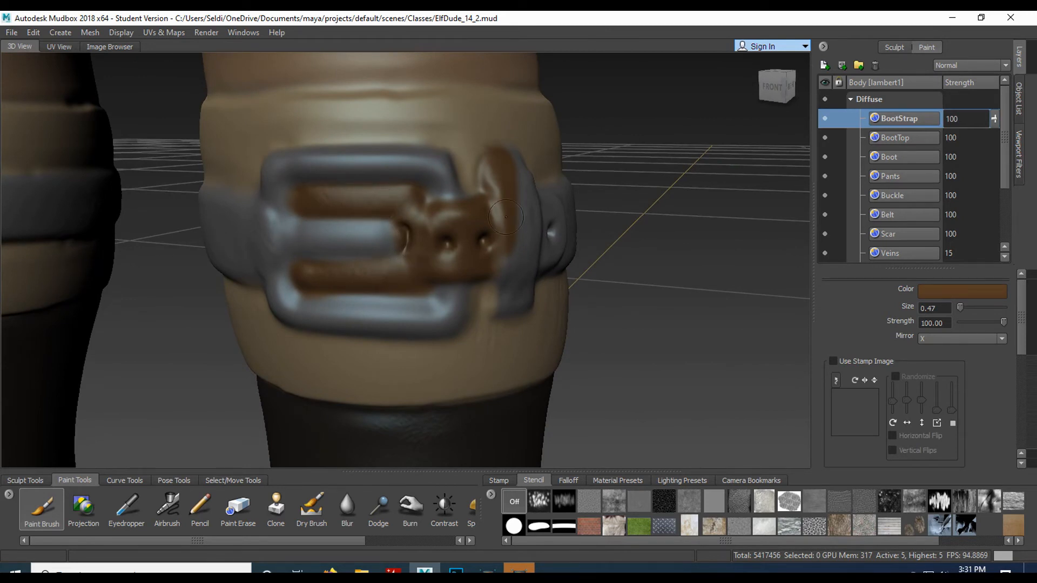
# - Fill the lower edge of the perforated strap section and the entire strap loop with brown
pyautogui.scroll(4, 428, 244)
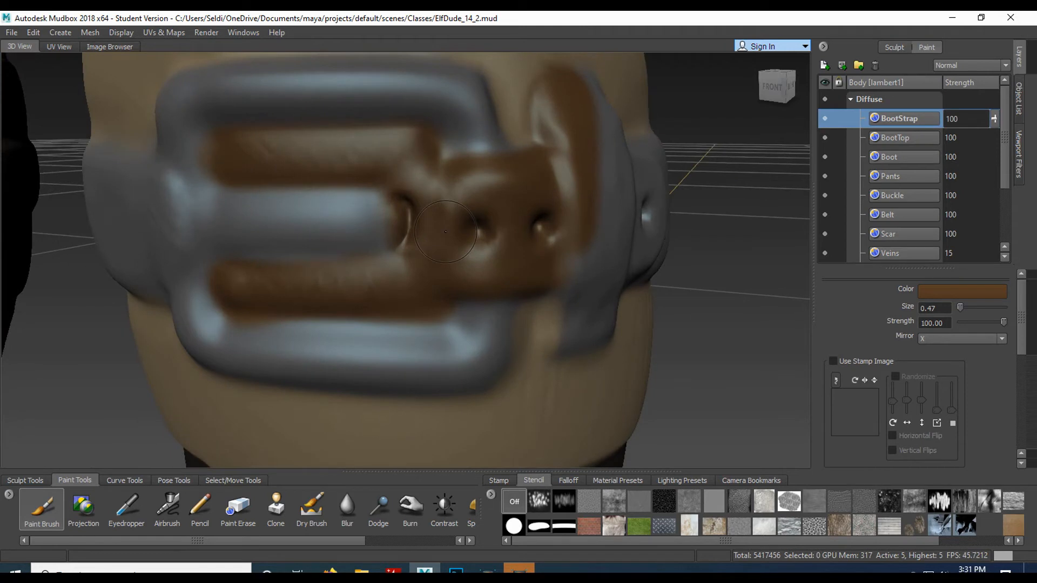
pyautogui.moveTo(426, 233)
pyautogui.keyDown('alt'); pyautogui.mouseDown()
pyautogui.moveTo(275, 241)
pyautogui.moveTo(451, 233)
pyautogui.moveTo(324, 238)
pyautogui.moveTo(410, 237)
pyautogui.moveTo(364, 240)
pyautogui.mouseUp(); pyautogui.keyUp('alt')
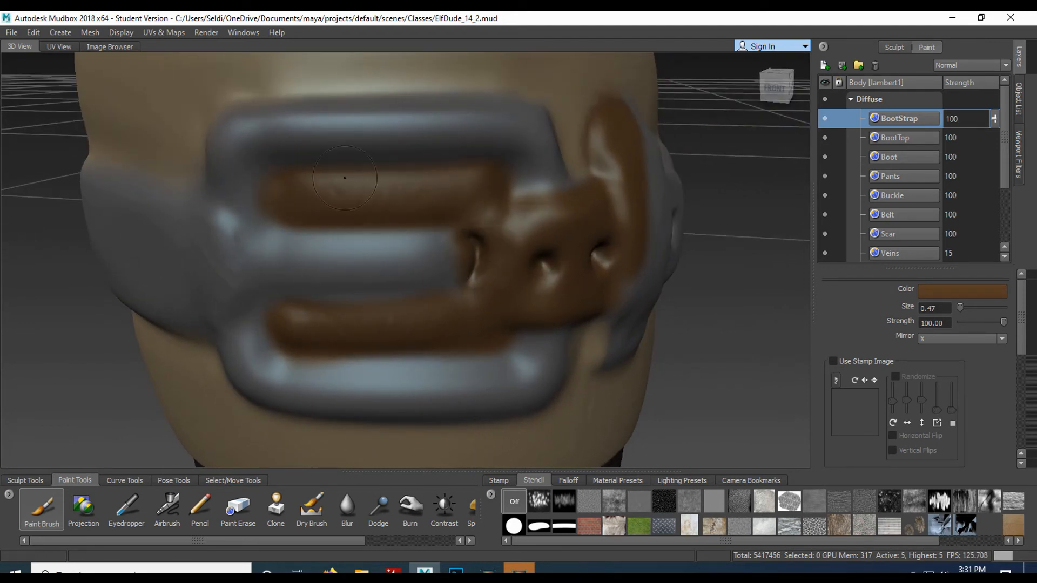
pyautogui.keyDown('alt'); pyautogui.moveTo(309, 248); pyautogui.dragTo(208, 243); pyautogui.keyUp('alt')
pyautogui.keyDown('alt'); pyautogui.moveTo(341, 240); pyautogui.dragTo(390, 179); pyautogui.keyUp('alt')
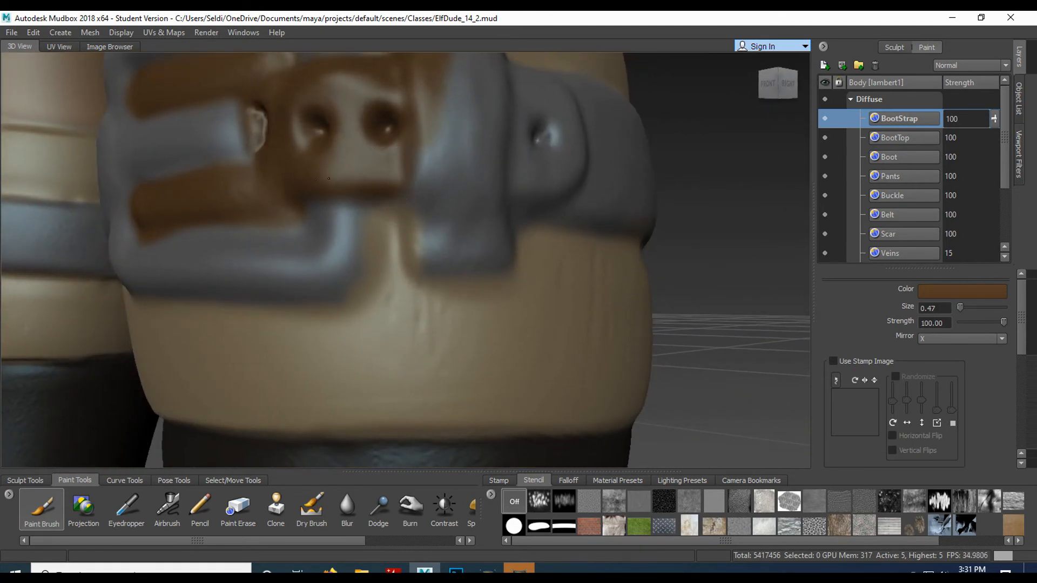
pyautogui.moveTo(395, 180)
pyautogui.mouseDown()
pyautogui.moveTo(425, 187)
pyautogui.moveTo(426, 273)
pyautogui.moveTo(496, 266)
pyautogui.moveTo(500, 205)
pyautogui.moveTo(447, 204)
pyautogui.mouseUp()
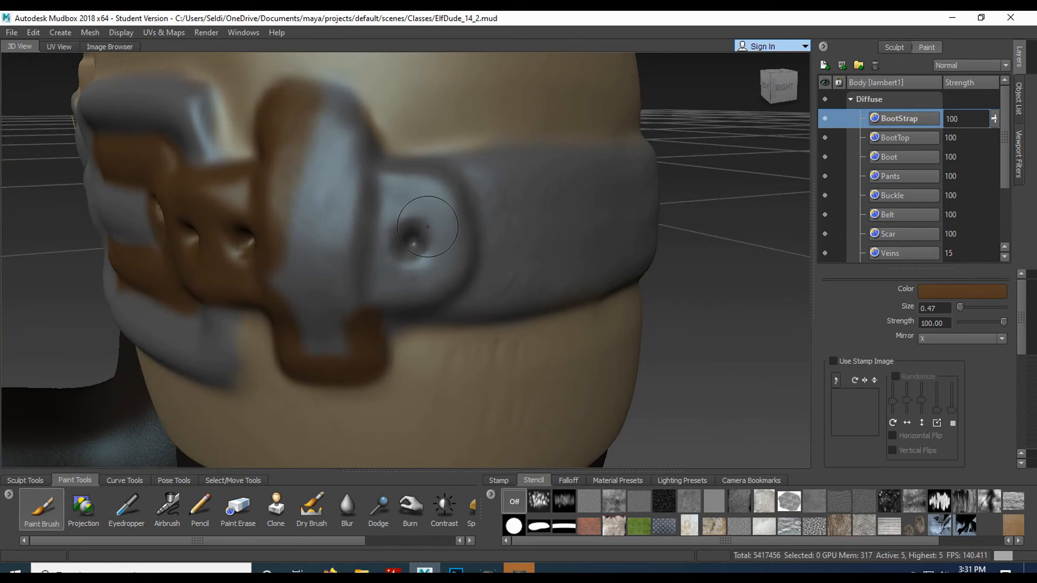
pyautogui.moveTo(310, 108)
pyautogui.mouseDown()
pyautogui.moveTo(332, 86)
pyautogui.moveTo(360, 121)
pyautogui.moveTo(357, 324)
pyautogui.moveTo(330, 131)
pyautogui.moveTo(320, 170)
pyautogui.moveTo(331, 174)
pyautogui.moveTo(309, 232)
pyautogui.moveTo(324, 260)
pyautogui.mouseUp()
# - Paint the strap's tip past the loop brown, around its hole and along its lower edge
pyautogui.moveTo(333, 258)
pyautogui.keyDown('alt'); pyautogui.mouseDown()
pyautogui.moveTo(397, 181)
pyautogui.moveTo(422, 205)
pyautogui.moveTo(396, 247)
pyautogui.moveTo(428, 230)
pyautogui.moveTo(389, 199)
pyautogui.moveTo(347, 197)
pyautogui.mouseUp(); pyautogui.keyUp('alt')
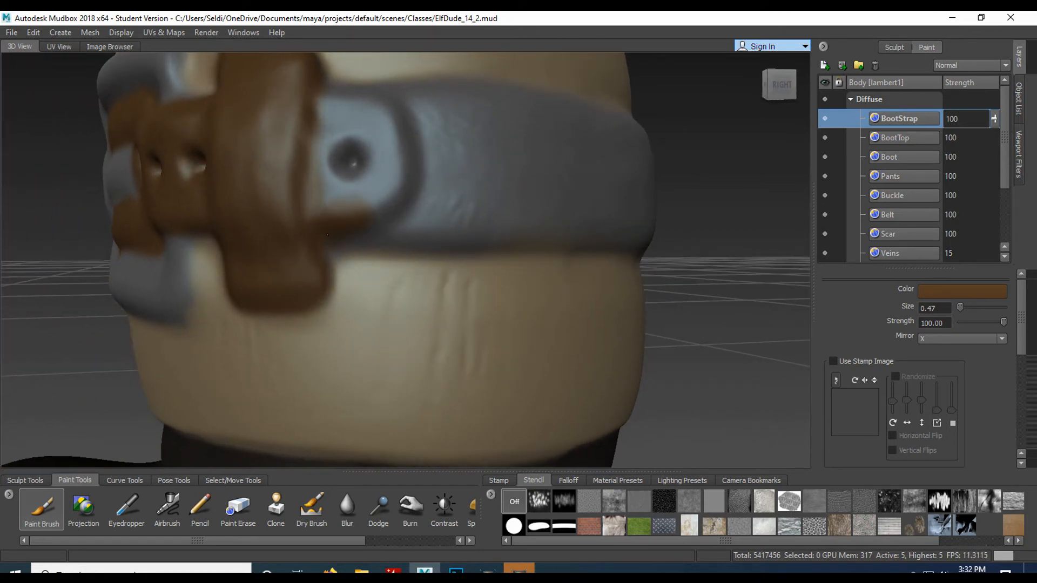
pyautogui.moveTo(330, 233)
pyautogui.mouseDown()
pyautogui.moveTo(381, 224)
pyautogui.moveTo(361, 234)
pyautogui.moveTo(376, 208)
pyautogui.moveTo(308, 188)
pyautogui.moveTo(344, 140)
pyautogui.moveTo(345, 201)
pyautogui.mouseUp()
pyautogui.moveTo(367, 264)
pyautogui.mouseDown()
pyautogui.moveTo(371, 251)
pyautogui.moveTo(342, 252)
pyautogui.moveTo(394, 226)
pyautogui.moveTo(448, 270)
pyautogui.moveTo(426, 303)
pyautogui.moveTo(411, 278)
pyautogui.moveTo(375, 274)
pyautogui.moveTo(438, 264)
pyautogui.moveTo(418, 284)
pyautogui.mouseUp()
pyautogui.moveTo(398, 234)
pyautogui.keyDown('alt'); pyautogui.mouseDown()
pyautogui.moveTo(370, 232)
pyautogui.moveTo(371, 254)
pyautogui.moveTo(529, 243)
pyautogui.moveTo(432, 270)
pyautogui.mouseUp(); pyautogui.keyUp('alt')
# - Enlarge the brush to 1.01 and paint the wide strap band brown along the outer side of the cuff
pyautogui.press('b')
pyautogui.keyDown('alt'); pyautogui.moveTo(460, 259); pyautogui.dragTo(368, 250); pyautogui.keyUp('alt')
pyautogui.moveTo(367, 250)
pyautogui.mouseDown()
pyautogui.moveTo(599, 232)
pyautogui.moveTo(434, 282)
pyautogui.moveTo(605, 286)
pyautogui.mouseUp()
pyautogui.moveTo(540, 260)
pyautogui.keyDown('alt'); pyautogui.mouseDown()
pyautogui.moveTo(411, 248)
pyautogui.moveTo(627, 216)
pyautogui.moveTo(378, 270)
pyautogui.mouseUp(); pyautogui.keyUp('alt')
pyautogui.moveTo(546, 238)
pyautogui.keyDown('alt'); pyautogui.mouseDown()
pyautogui.moveTo(400, 243)
pyautogui.moveTo(669, 205)
pyautogui.moveTo(346, 281)
pyautogui.moveTo(498, 231)
pyautogui.moveTo(400, 232)
pyautogui.mouseUp(); pyautogui.keyUp('alt')
pyautogui.moveTo(459, 217)
pyautogui.mouseDown()
pyautogui.moveTo(356, 189)
pyautogui.moveTo(491, 259)
pyautogui.moveTo(284, 265)
pyautogui.moveTo(389, 171)
pyautogui.mouseUp()
pyautogui.moveTo(389, 170)
pyautogui.mouseDown()
pyautogui.moveTo(405, 173)
pyautogui.moveTo(282, 197)
pyautogui.mouseUp()
# - Cover the strap band around the back of the cuff with brown, filling in its lower edge
pyautogui.keyDown('alt'); pyautogui.moveTo(645, 193); pyautogui.dragTo(730, 189); pyautogui.keyUp('alt')
pyautogui.moveTo(470, 223)
pyautogui.mouseDown()
pyautogui.moveTo(381, 221)
pyautogui.moveTo(448, 184)
pyautogui.mouseUp()
pyautogui.moveTo(532, 183); pyautogui.dragTo(430, 147)
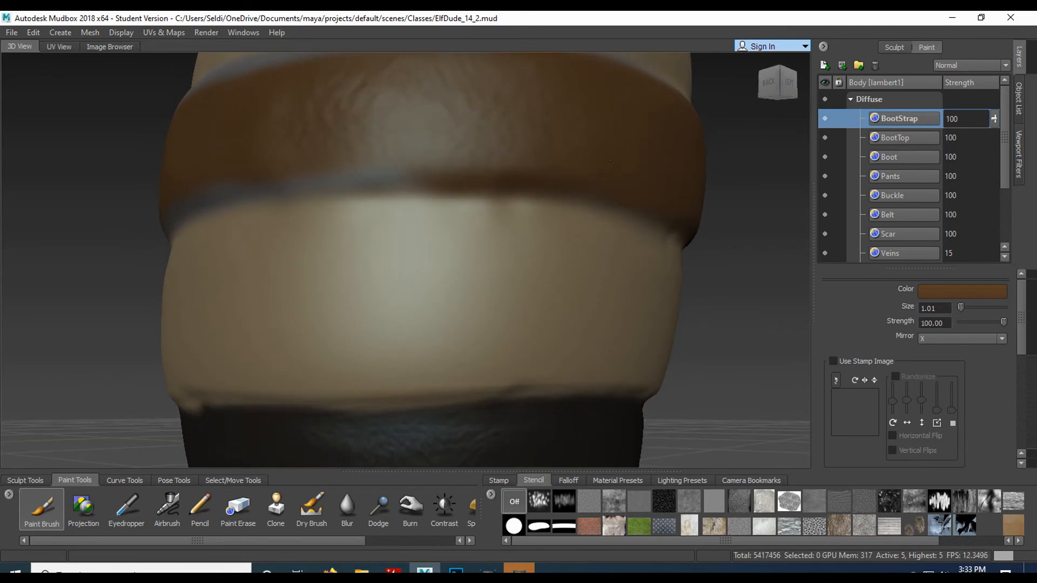
pyautogui.moveTo(455, 145)
pyautogui.mouseDown()
pyautogui.moveTo(291, 148)
pyautogui.moveTo(392, 148)
pyautogui.mouseUp()
pyautogui.keyDown('alt'); pyautogui.moveTo(289, 152); pyautogui.dragTo(565, 159); pyautogui.keyUp('alt')
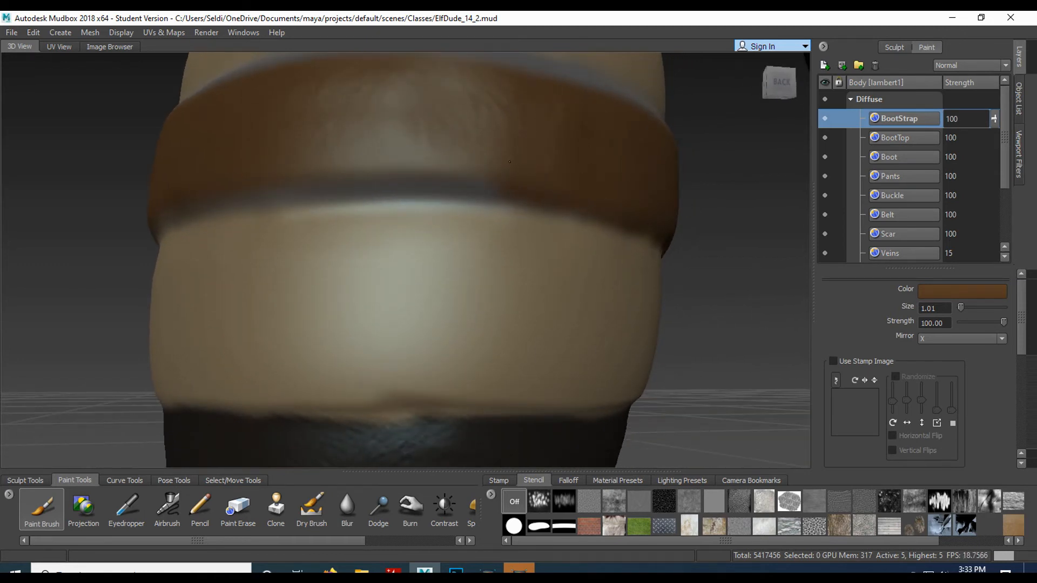
pyautogui.moveTo(510, 161); pyautogui.dragTo(304, 154)
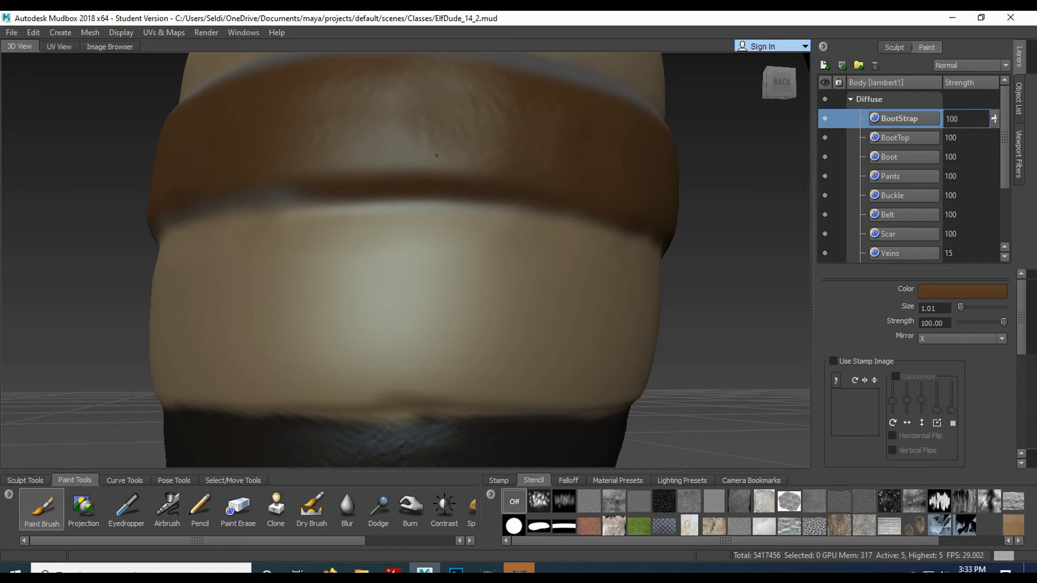
pyautogui.keyDown('alt'); pyautogui.moveTo(629, 178); pyautogui.dragTo(602, 152); pyautogui.keyUp('alt')
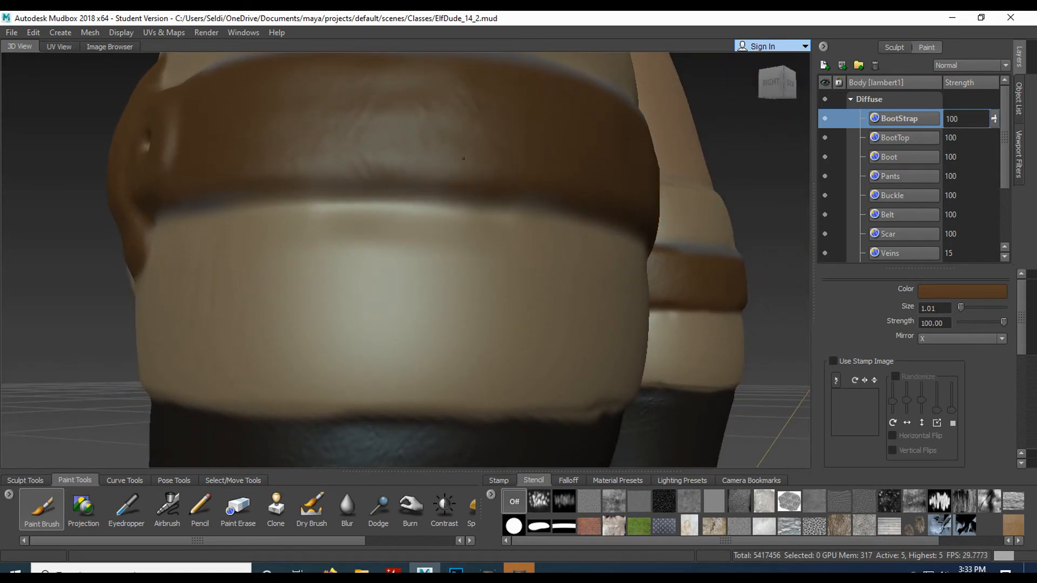
pyautogui.moveTo(560, 168); pyautogui.dragTo(324, 149)
# - Fill the strap's upper edge with brown around the back and inner side, up to the buckle
pyautogui.moveTo(324, 150)
pyautogui.keyDown('alt'); pyautogui.mouseDown()
pyautogui.moveTo(351, 173)
pyautogui.moveTo(368, 111)
pyautogui.moveTo(509, 127)
pyautogui.moveTo(299, 123)
pyautogui.moveTo(373, 243)
pyautogui.moveTo(344, 315)
pyautogui.moveTo(335, 267)
pyautogui.moveTo(281, 270)
pyautogui.moveTo(432, 259)
pyautogui.moveTo(494, 296)
pyautogui.moveTo(341, 289)
pyautogui.moveTo(561, 267)
pyautogui.moveTo(326, 288)
pyautogui.mouseUp(); pyautogui.keyUp('alt')
pyautogui.moveTo(539, 278)
pyautogui.mouseDown()
pyautogui.moveTo(627, 251)
pyautogui.moveTo(481, 287)
pyautogui.moveTo(410, 284)
pyautogui.moveTo(563, 305)
pyautogui.moveTo(608, 270)
pyautogui.moveTo(556, 282)
pyautogui.moveTo(481, 278)
pyautogui.moveTo(369, 311)
pyautogui.moveTo(561, 270)
pyautogui.moveTo(511, 311)
pyautogui.mouseUp()
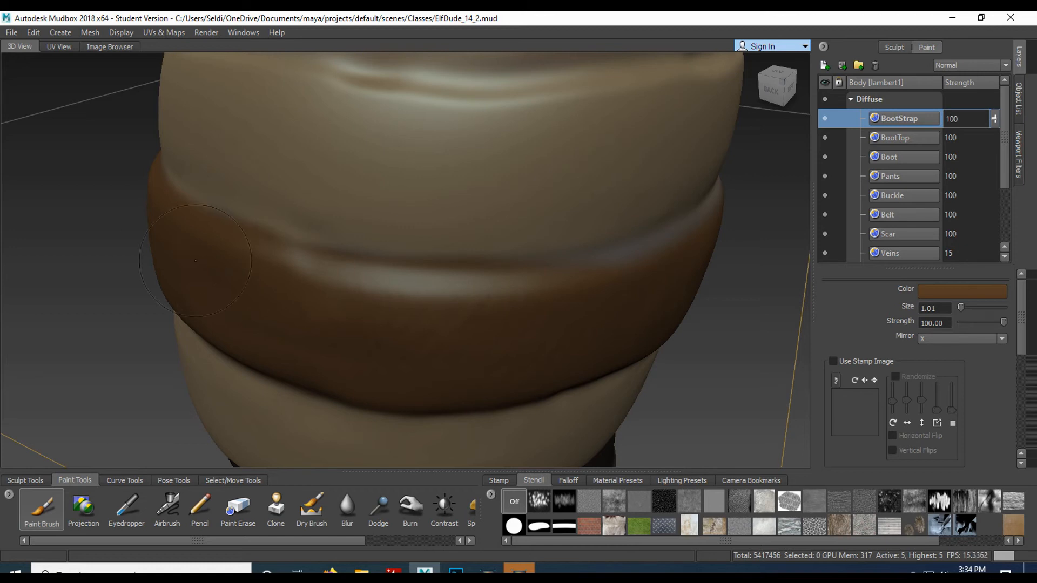
pyautogui.moveTo(378, 270)
pyautogui.keyDown('alt'); pyautogui.mouseDown()
pyautogui.moveTo(361, 284)
pyautogui.moveTo(467, 310)
pyautogui.moveTo(526, 311)
pyautogui.mouseUp(); pyautogui.keyUp('alt')
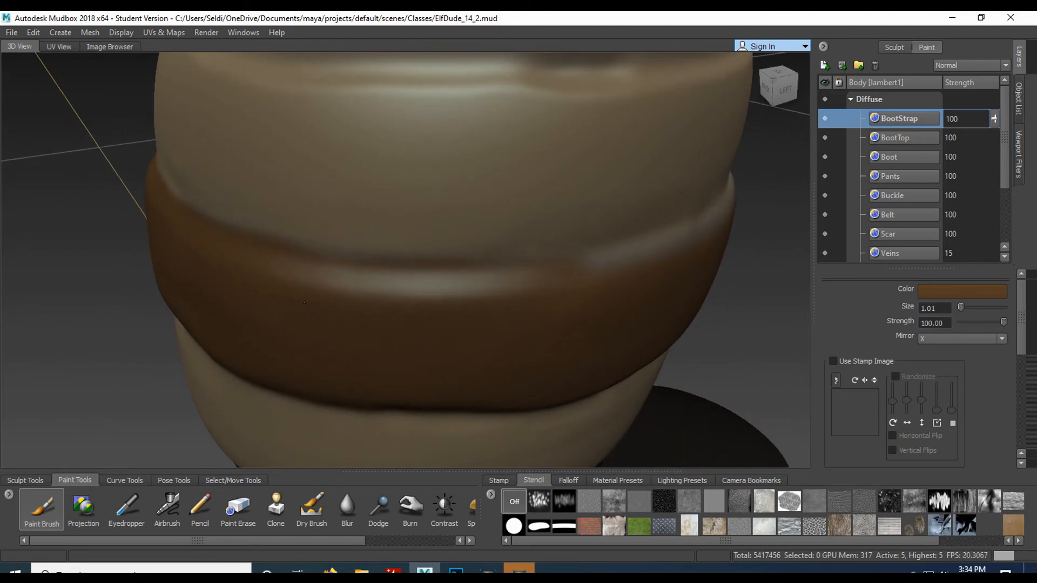
pyautogui.moveTo(626, 306)
pyautogui.keyDown('alt'); pyautogui.mouseDown()
pyautogui.moveTo(551, 309)
pyautogui.moveTo(465, 339)
pyautogui.moveTo(314, 344)
pyautogui.mouseUp(); pyautogui.keyUp('alt')
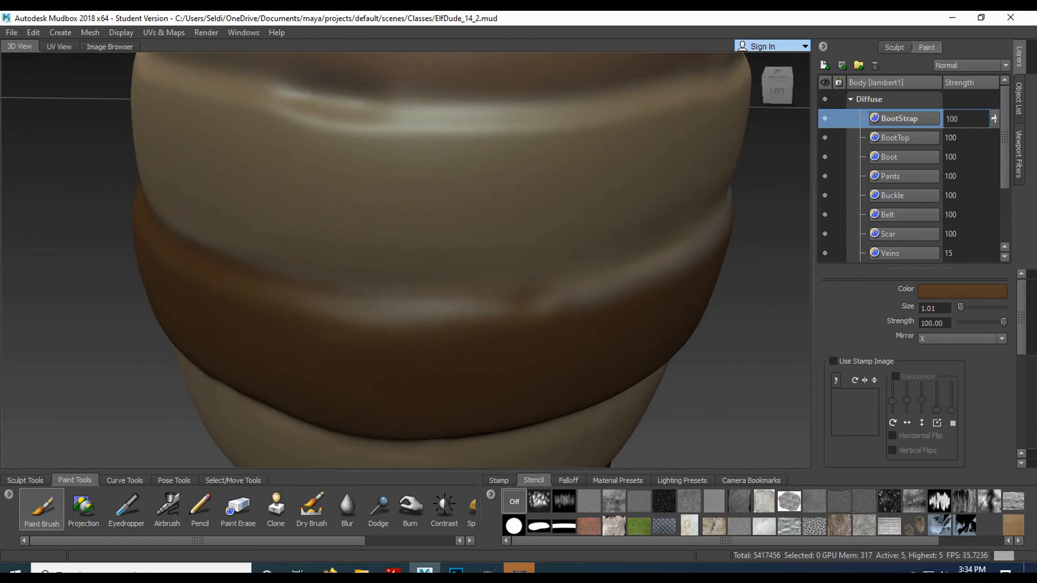
pyautogui.keyDown('alt'); pyautogui.moveTo(429, 345); pyautogui.dragTo(367, 339); pyautogui.keyUp('alt')
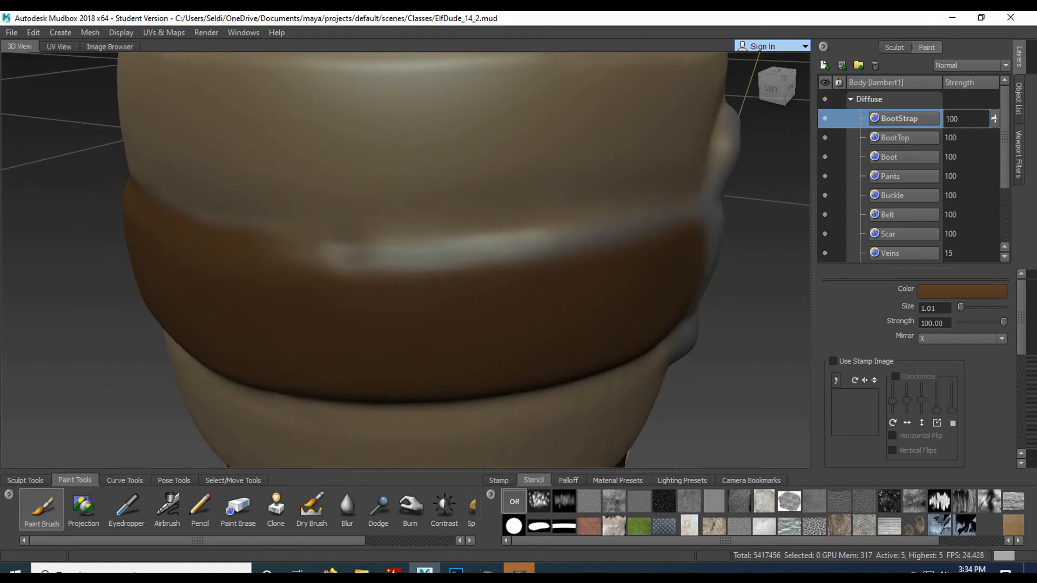
pyautogui.moveTo(417, 303)
pyautogui.mouseDown()
pyautogui.moveTo(560, 288)
pyautogui.moveTo(472, 302)
pyautogui.moveTo(335, 300)
pyautogui.mouseUp()
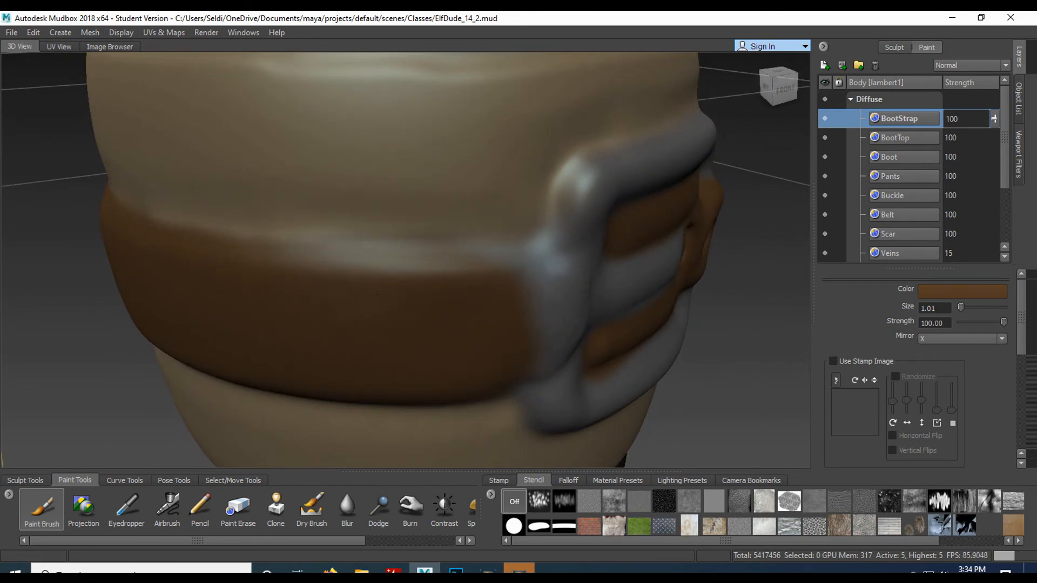
pyautogui.moveTo(463, 293)
pyautogui.mouseDown()
pyautogui.moveTo(496, 290)
pyautogui.moveTo(416, 249)
pyautogui.moveTo(384, 247)
pyautogui.moveTo(386, 265)
pyautogui.moveTo(418, 258)
pyautogui.moveTo(412, 319)
pyautogui.moveTo(393, 121)
pyautogui.moveTo(352, 181)
pyautogui.moveTo(301, 140)
pyautogui.moveTo(354, 135)
pyautogui.moveTo(311, 286)
pyautogui.moveTo(337, 291)
pyautogui.moveTo(436, 251)
pyautogui.mouseUp()
# - Paint the strap brown where it meets the buckle with a 0.33 brush, undoing one stray stroke along the way
pyautogui.press('b')
pyautogui.press('b')
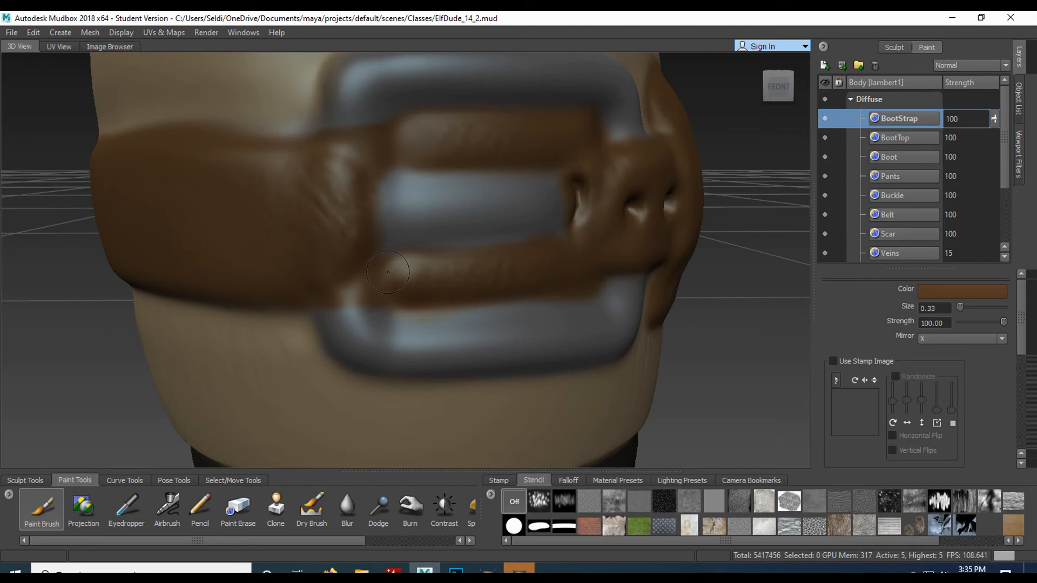
pyautogui.hotkey('ctrl', 'z')
pyautogui.moveTo(339, 156)
pyautogui.mouseDown()
pyautogui.moveTo(362, 176)
pyautogui.moveTo(341, 289)
pyautogui.moveTo(360, 247)
pyautogui.mouseUp()
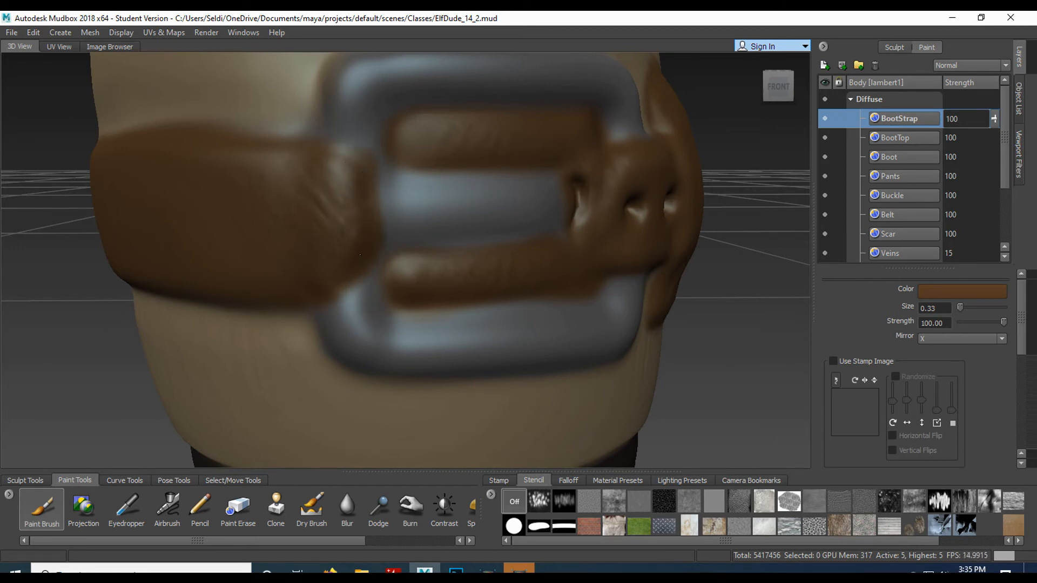
pyautogui.moveTo(356, 159); pyautogui.dragTo(346, 146)
pyautogui.moveTo(400, 265)
pyautogui.keyDown('alt'); pyautogui.mouseDown(button='right')
pyautogui.moveTo(436, 290)
pyautogui.moveTo(408, 274)
pyautogui.mouseUp(button='right'); pyautogui.keyUp('alt')
pyautogui.moveTo(408, 275); pyautogui.dragTo(422, 261)
# - Touch up the brown where the strap wraps over the buckle's side bar and check it from farther away
pyautogui.click(441, 276)
pyautogui.keyDown('alt'); pyautogui.moveTo(441, 276); pyautogui.dragTo(411, 265, button='right'); pyautogui.keyUp('alt')
pyautogui.keyDown('alt'); pyautogui.moveTo(411, 265); pyautogui.dragTo(405, 287); pyautogui.keyUp('alt')
pyautogui.click(345, 236)
pyautogui.keyDown('alt'); pyautogui.moveTo(345, 236); pyautogui.dragTo(378, 210); pyautogui.keyUp('alt')
pyautogui.keyDown('alt'); pyautogui.moveTo(508, 241); pyautogui.dragTo(477, 261, button='right'); pyautogui.keyUp('alt')
pyautogui.keyDown('alt'); pyautogui.moveTo(477, 261); pyautogui.dragTo(430, 258); pyautogui.keyUp('alt')
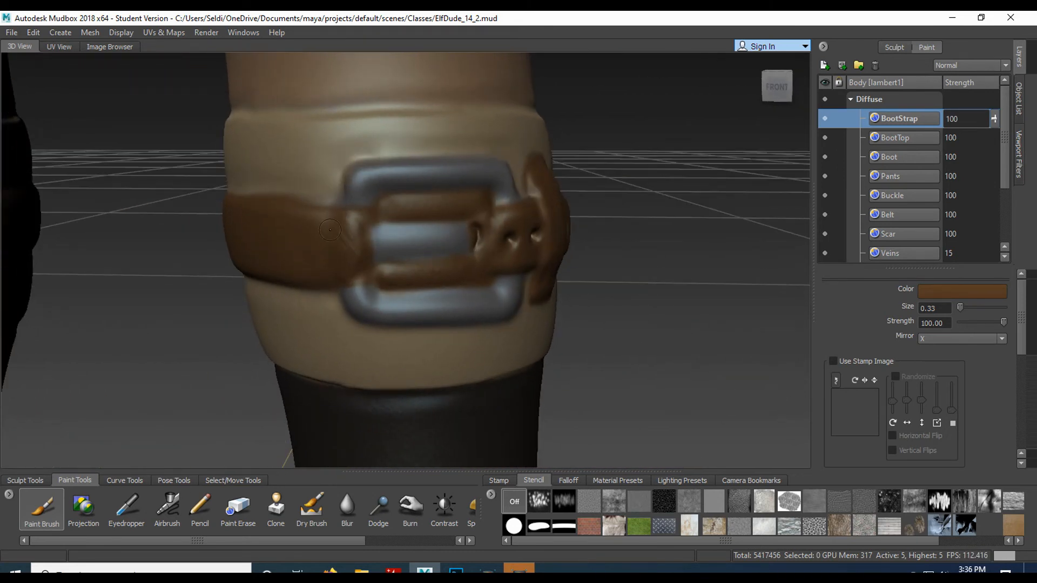
# - Save the scene and create a new diffuse paint layer named BootStrapBuckle
pyautogui.click(824, 65)
pyautogui.click(562, 325)
pyautogui.click(12, 32)
pyautogui.click(27, 92)
pyautogui.click(824, 64)
pyautogui.write('BootStrapBuckle')
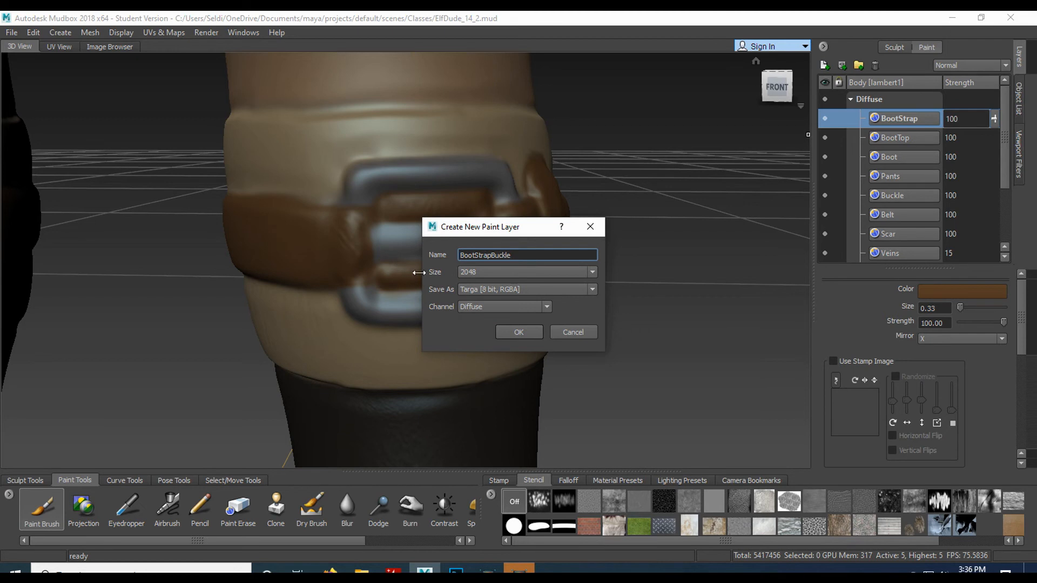
pyautogui.click(513, 332)
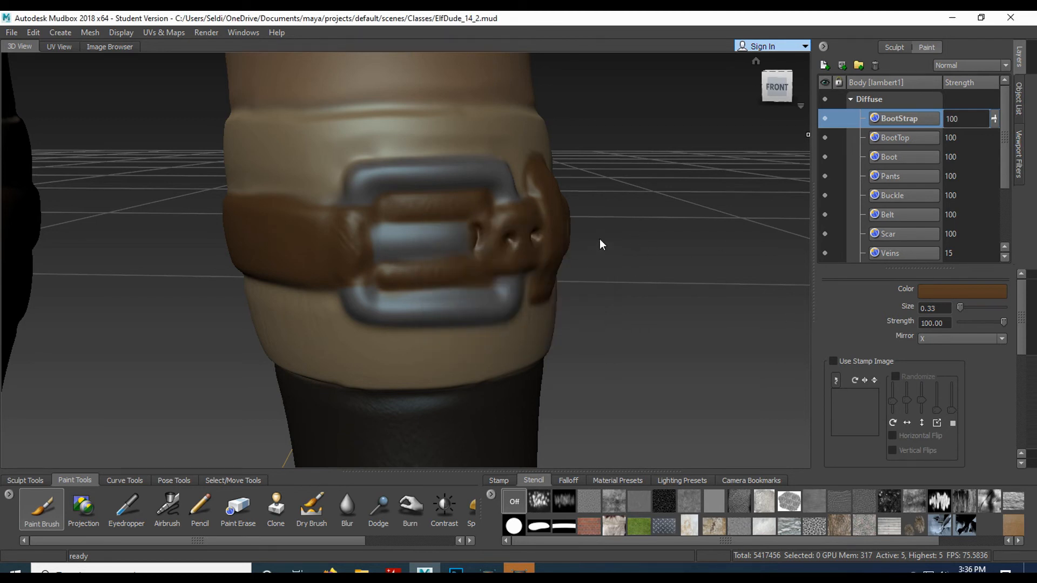
# - Sample the gold of the character's belt buckle as the Paint Brush color
pyautogui.scroll(-3, 600, 239)
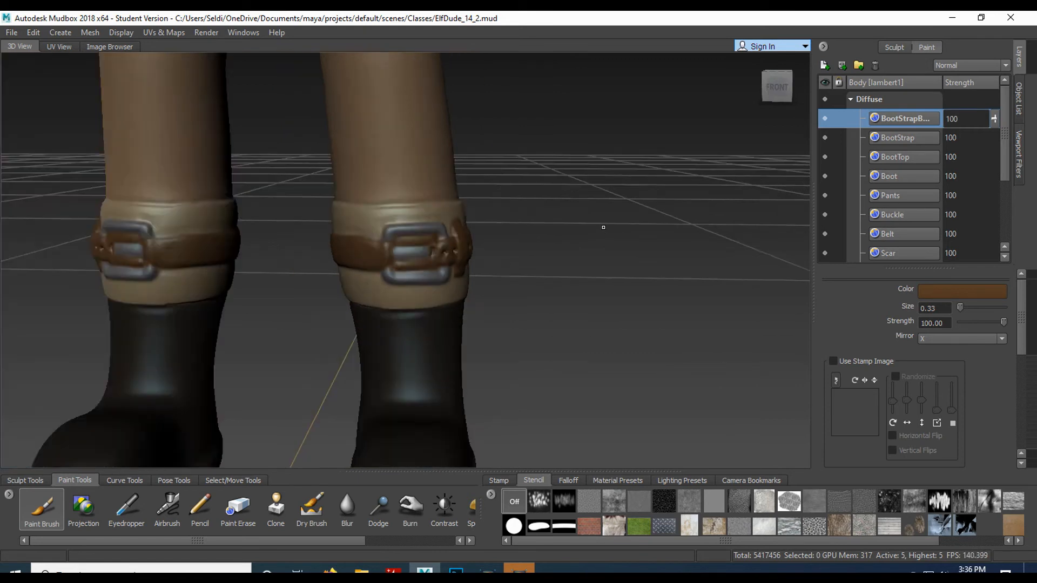
pyautogui.keyDown('alt'); pyautogui.moveTo(315, 81); pyautogui.dragTo(324, 198, button='middle'); pyautogui.keyUp('alt')
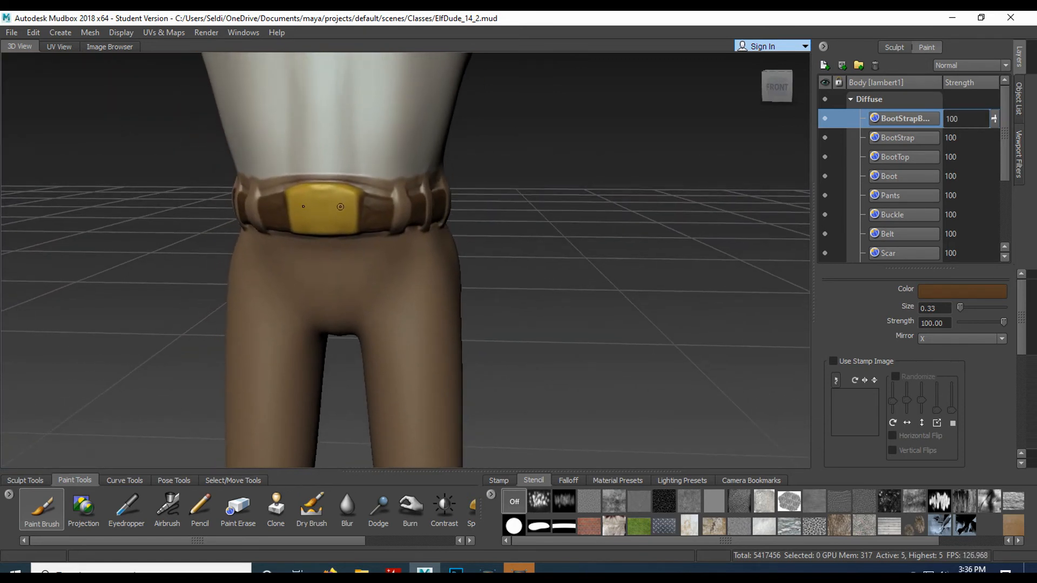
pyautogui.click(930, 290)
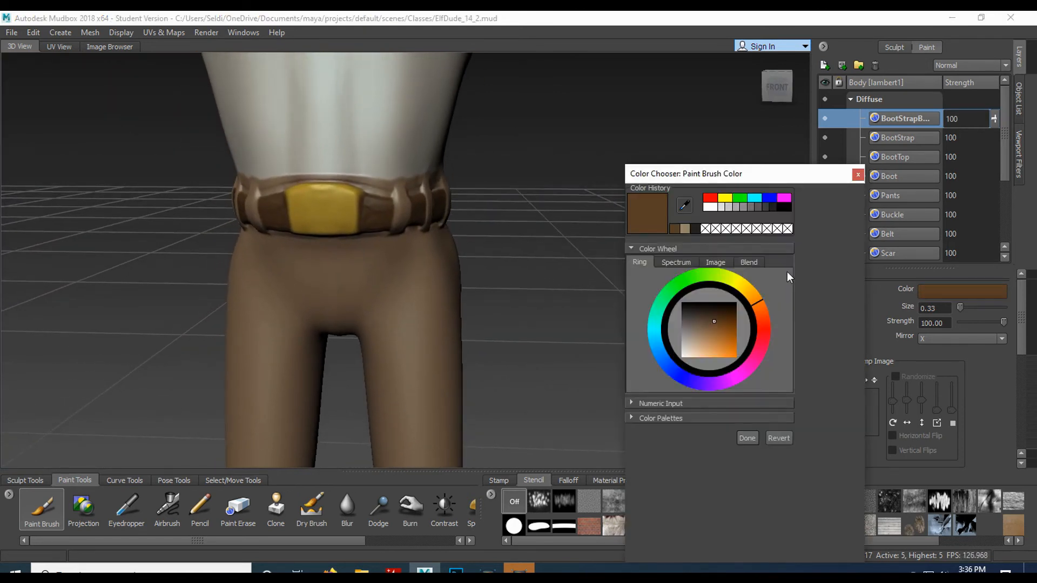
pyautogui.click(684, 205)
pyautogui.click(331, 214)
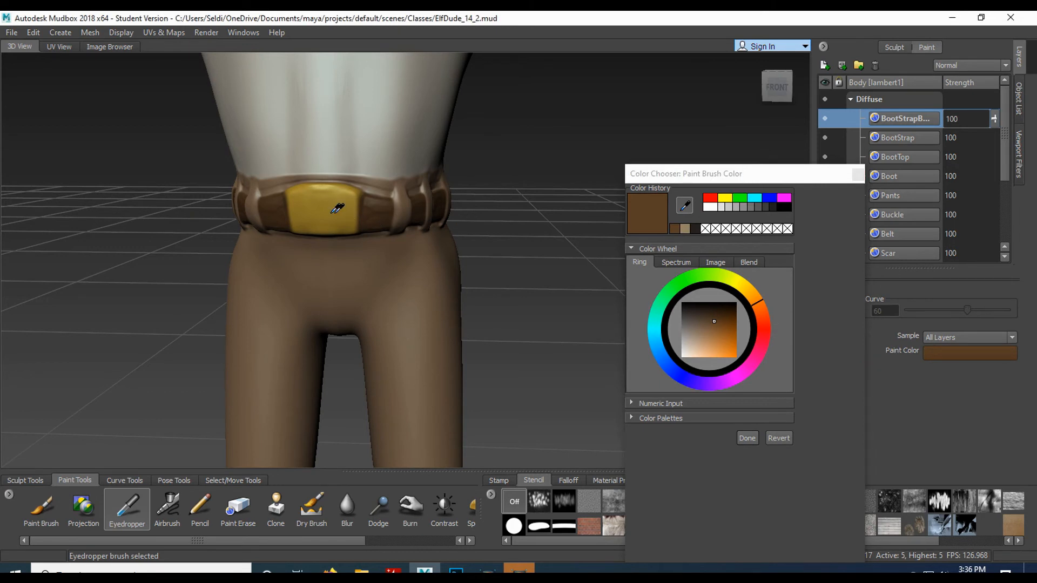
pyautogui.click(332, 212)
pyautogui.click(747, 437)
# - Start painting the upper bar of the boot strap buckle gold
pyautogui.keyDown('alt'); pyautogui.moveTo(537, 368); pyautogui.dragTo(498, 186, button='middle'); pyautogui.keyUp('alt')
pyautogui.scroll(6, 540, 269)
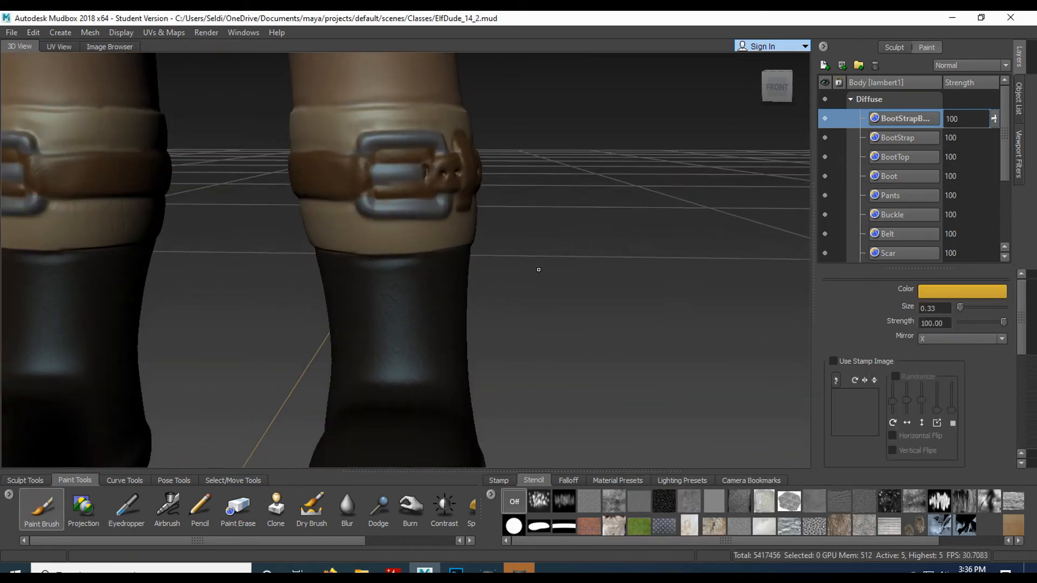
pyautogui.keyDown('alt'); pyautogui.moveTo(593, 195); pyautogui.dragTo(583, 254, button='middle'); pyautogui.keyUp('alt')
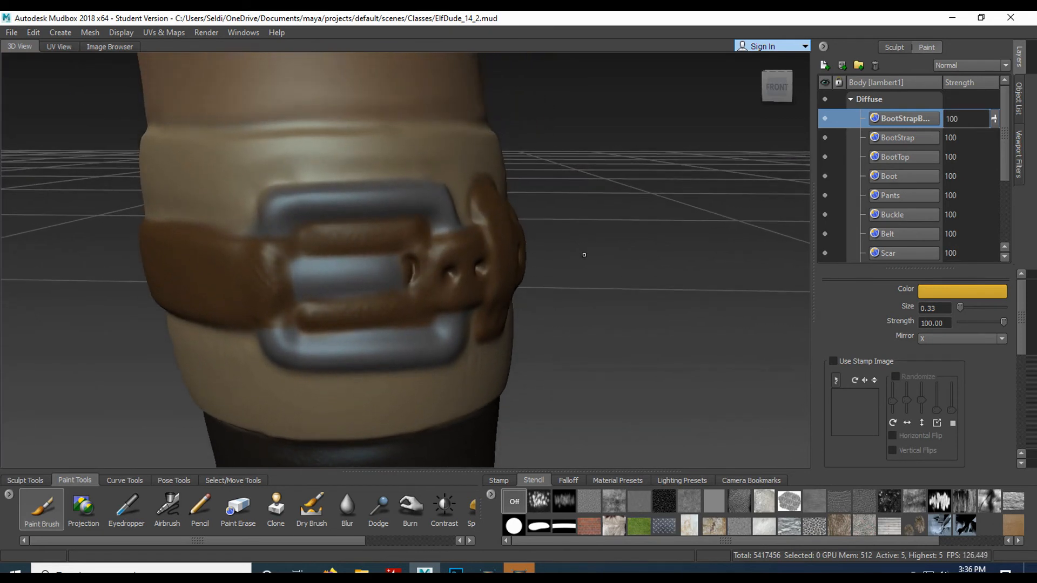
pyautogui.scroll(1, 569, 249)
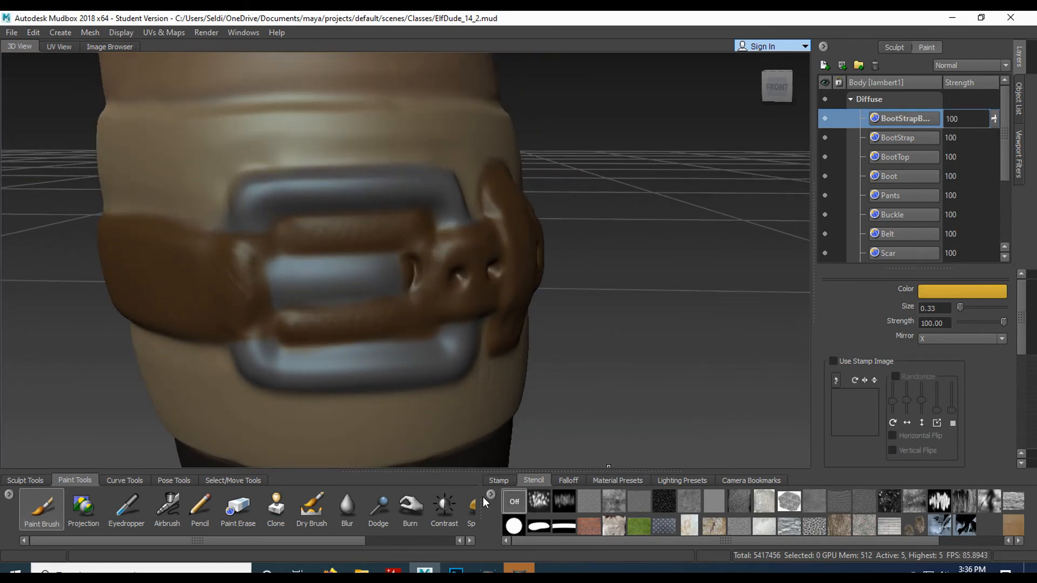
pyautogui.moveTo(250, 197)
pyautogui.mouseDown()
pyautogui.moveTo(419, 190)
pyautogui.moveTo(335, 201)
pyautogui.mouseUp()
pyautogui.keyDown('alt'); pyautogui.moveTo(280, 200); pyautogui.dragTo(324, 202, button='right'); pyautogui.keyUp('alt')
pyautogui.keyDown('alt'); pyautogui.moveTo(138, 151); pyautogui.dragTo(284, 180, button='middle'); pyautogui.keyUp('alt')
pyautogui.moveTo(285, 180)
pyautogui.keyDown('alt'); pyautogui.mouseDown()
pyautogui.moveTo(456, 226)
pyautogui.moveTo(489, 260)
pyautogui.moveTo(456, 266)
pyautogui.moveTo(489, 178)
pyautogui.moveTo(457, 194)
pyautogui.moveTo(443, 232)
pyautogui.moveTo(496, 235)
pyautogui.moveTo(370, 254)
pyautogui.mouseUp(); pyautogui.keyUp('alt')
# - Fill in the rest of the buckle's upper bar and its two short side ends with gold
pyautogui.moveTo(257, 244)
pyautogui.mouseDown()
pyautogui.moveTo(412, 238)
pyautogui.moveTo(386, 226)
pyautogui.moveTo(463, 235)
pyautogui.moveTo(518, 226)
pyautogui.moveTo(442, 231)
pyautogui.mouseUp()
pyautogui.moveTo(325, 240)
pyautogui.mouseDown()
pyautogui.moveTo(579, 229)
pyautogui.moveTo(562, 217)
pyautogui.moveTo(375, 236)
pyautogui.mouseUp()
pyautogui.moveTo(374, 236)
pyautogui.mouseDown()
pyautogui.moveTo(363, 237)
pyautogui.moveTo(362, 268)
pyautogui.moveTo(328, 290)
pyautogui.moveTo(371, 314)
pyautogui.moveTo(375, 305)
pyautogui.mouseUp()
pyautogui.moveTo(227, 300)
pyautogui.keyDown('alt'); pyautogui.mouseDown()
pyautogui.moveTo(368, 243)
pyautogui.moveTo(411, 273)
pyautogui.mouseUp(); pyautogui.keyUp('alt')
pyautogui.moveTo(486, 122); pyautogui.dragTo(332, 124)
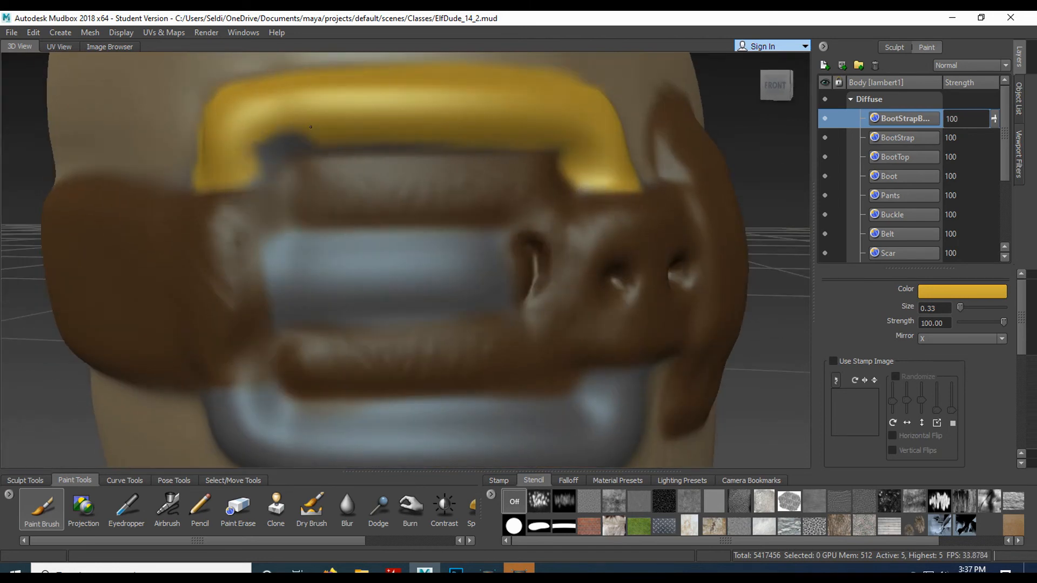
# - Paint the buckle's middle prong gold between the two strap openings
pyautogui.moveTo(459, 259)
pyautogui.mouseDown()
pyautogui.moveTo(481, 253)
pyautogui.moveTo(267, 262)
pyautogui.moveTo(470, 316)
pyautogui.moveTo(513, 238)
pyautogui.moveTo(489, 279)
pyautogui.moveTo(363, 289)
pyautogui.moveTo(389, 226)
pyautogui.mouseUp()
pyautogui.moveTo(324, 255)
pyautogui.mouseDown()
pyautogui.moveTo(300, 254)
pyautogui.moveTo(308, 265)
pyautogui.mouseUp()
pyautogui.keyDown('alt'); pyautogui.moveTo(295, 266); pyautogui.dragTo(374, 265); pyautogui.keyUp('alt')
pyautogui.moveTo(470, 276)
pyautogui.mouseDown()
pyautogui.moveTo(503, 316)
pyautogui.moveTo(486, 292)
pyautogui.moveTo(318, 274)
pyautogui.moveTo(413, 310)
pyautogui.moveTo(576, 327)
pyautogui.moveTo(454, 319)
pyautogui.mouseUp()
pyautogui.press('pageup')
pyautogui.moveTo(448, 242)
pyautogui.mouseDown()
pyautogui.moveTo(464, 232)
pyautogui.moveTo(389, 222)
pyautogui.moveTo(432, 327)
pyautogui.moveTo(232, 326)
pyautogui.moveTo(421, 267)
pyautogui.mouseUp()
# - Paint the buckle's lower bar and its corners gold
pyautogui.keyDown('alt'); pyautogui.moveTo(421, 267); pyautogui.dragTo(467, 273); pyautogui.keyUp('alt')
pyautogui.moveTo(532, 302)
pyautogui.mouseDown()
pyautogui.moveTo(232, 345)
pyautogui.moveTo(400, 372)
pyautogui.mouseUp()
pyautogui.moveTo(405, 375)
pyautogui.mouseDown()
pyautogui.moveTo(549, 389)
pyautogui.moveTo(437, 394)
pyautogui.mouseUp()
# - Examine the gold buckles and brown straps on both boots from a distance and close up at the upper bar's end
pyautogui.keyDown('alt'); pyautogui.moveTo(437, 394); pyautogui.dragTo(357, 356, button='right'); pyautogui.keyUp('alt')
pyautogui.keyDown('alt'); pyautogui.moveTo(357, 357); pyautogui.dragTo(324, 335); pyautogui.keyUp('alt')
pyautogui.keyDown('alt'); pyautogui.moveTo(324, 335); pyautogui.dragTo(425, 328, button='right'); pyautogui.keyUp('alt')
pyautogui.keyDown('alt'); pyautogui.moveTo(425, 329); pyautogui.dragTo(390, 350); pyautogui.keyUp('alt')
pyautogui.scroll(6, 432, 358)
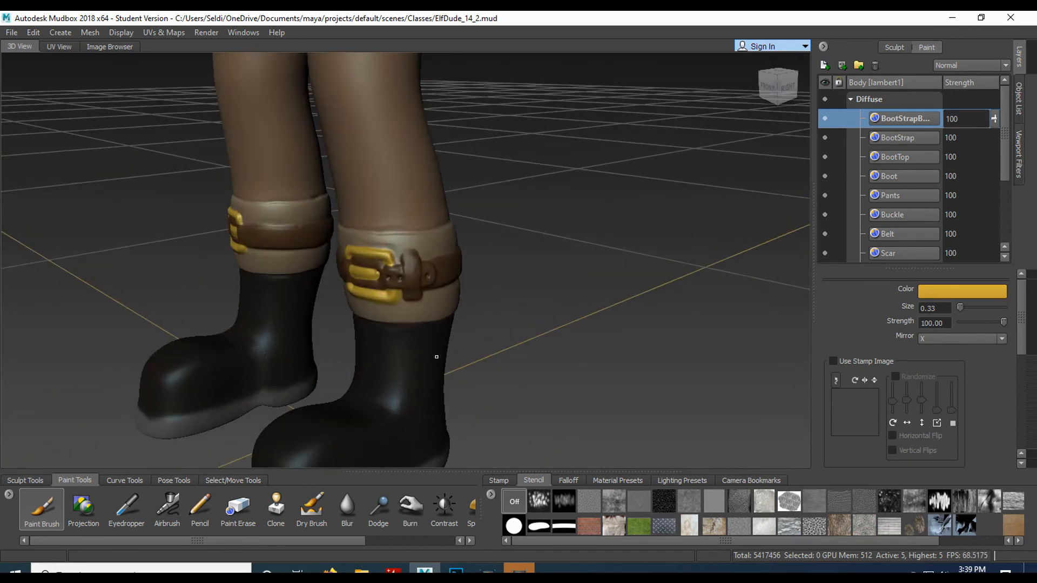
pyautogui.scroll(8, 322, 291)
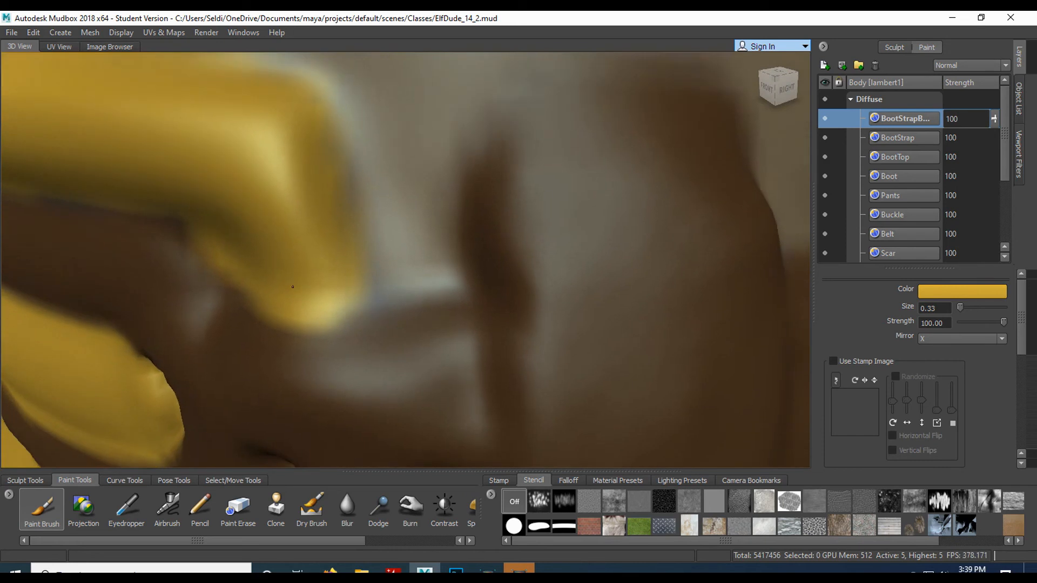
# - Touch up the outer end of the buckle's upper bar with gold, using a brush size of 0.17
pyautogui.keyDown('alt'); pyautogui.moveTo(293, 287); pyautogui.dragTo(301, 281, button='middle'); pyautogui.keyUp('alt')
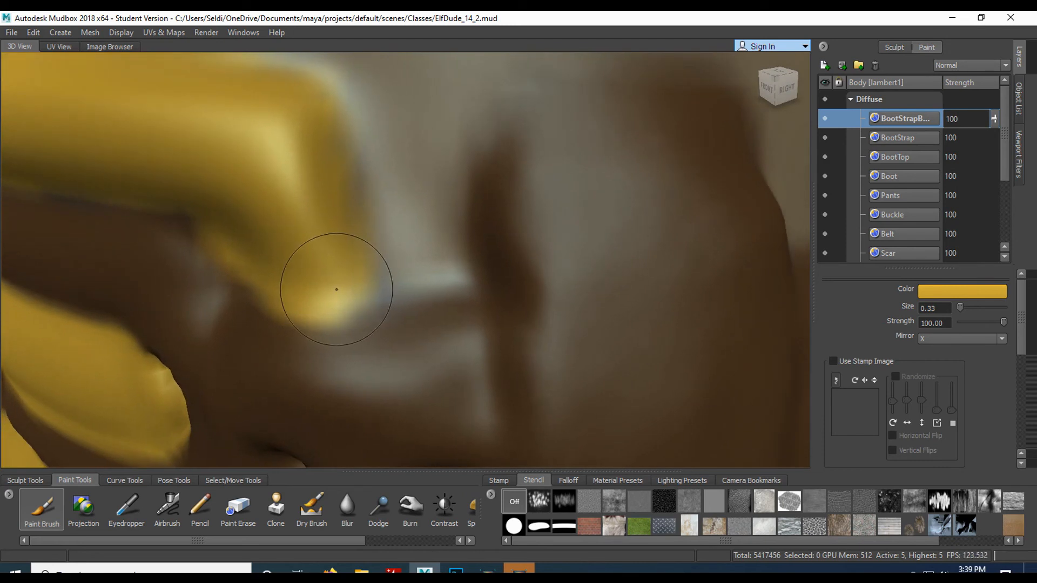
pyautogui.press('b')
pyautogui.moveTo(345, 275)
pyautogui.mouseDown()
pyautogui.moveTo(337, 311)
pyautogui.moveTo(358, 303)
pyautogui.moveTo(359, 278)
pyautogui.mouseUp()
# - Set the brush color to near-black, a shade darker than the boots, and create a paint layer named BootSole
pyautogui.keyDown('alt'); pyautogui.moveTo(332, 239); pyautogui.dragTo(473, 371, button='right'); pyautogui.keyUp('alt')
pyautogui.keyDown('alt'); pyautogui.moveTo(473, 370); pyautogui.dragTo(475, 329); pyautogui.keyUp('alt')
pyautogui.keyDown('alt'); pyautogui.moveTo(475, 329); pyautogui.dragTo(459, 232, button='middle'); pyautogui.keyUp('alt')
pyautogui.keyDown('alt'); pyautogui.moveTo(459, 232); pyautogui.dragTo(515, 388, button='right'); pyautogui.keyUp('alt')
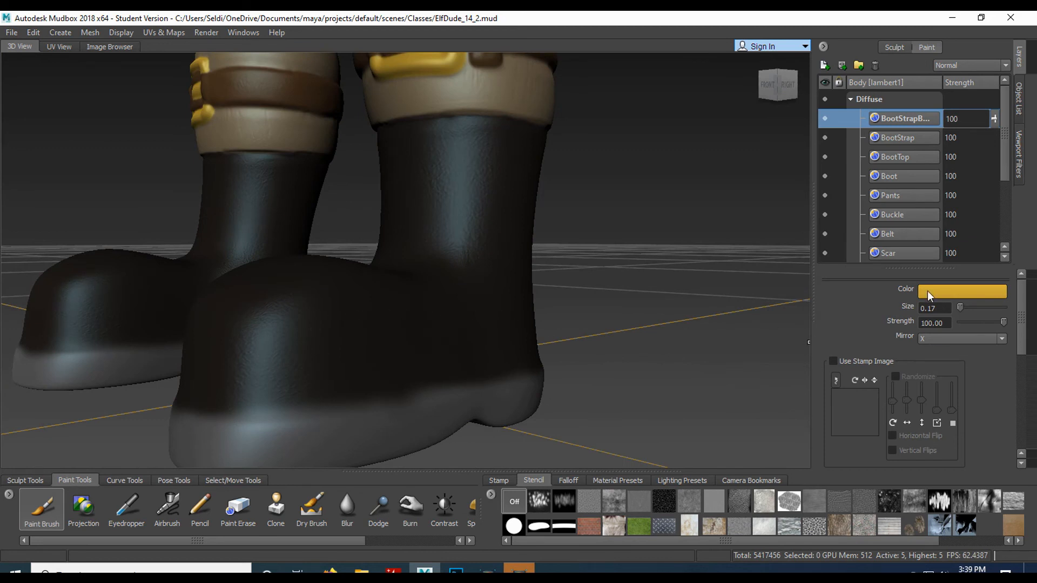
pyautogui.click(948, 292)
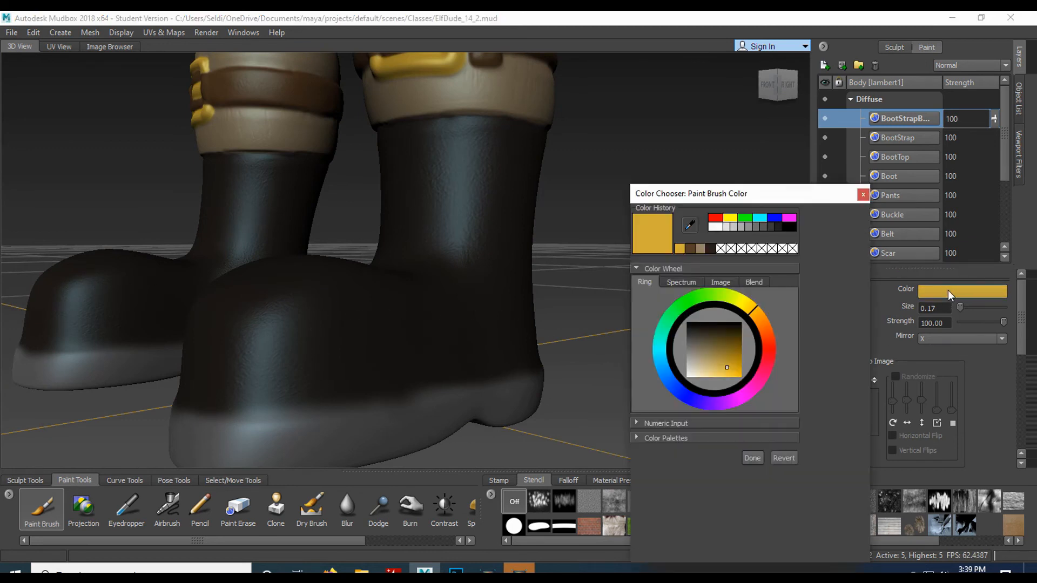
pyautogui.click(708, 249)
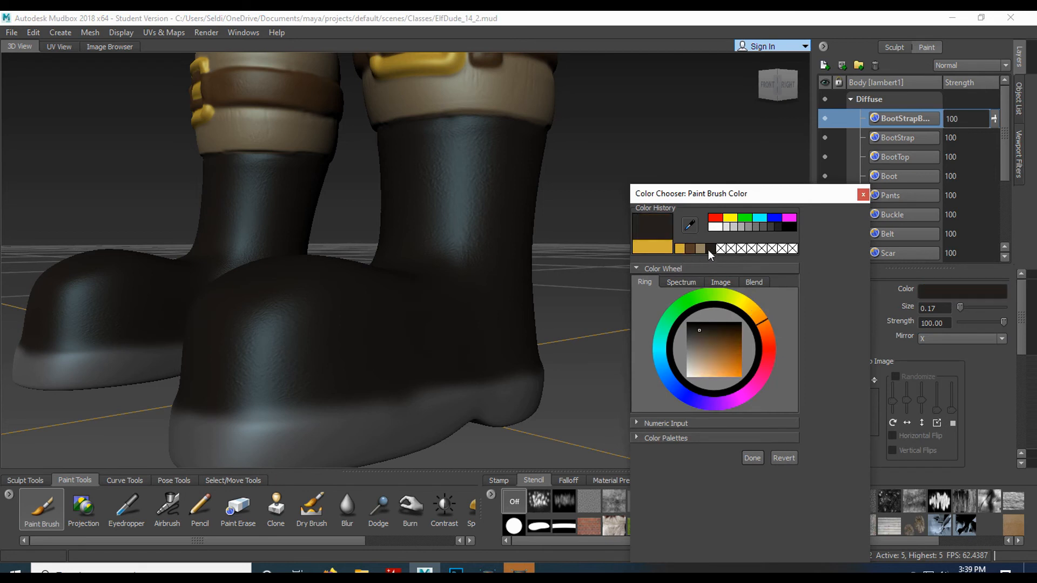
pyautogui.click(694, 328)
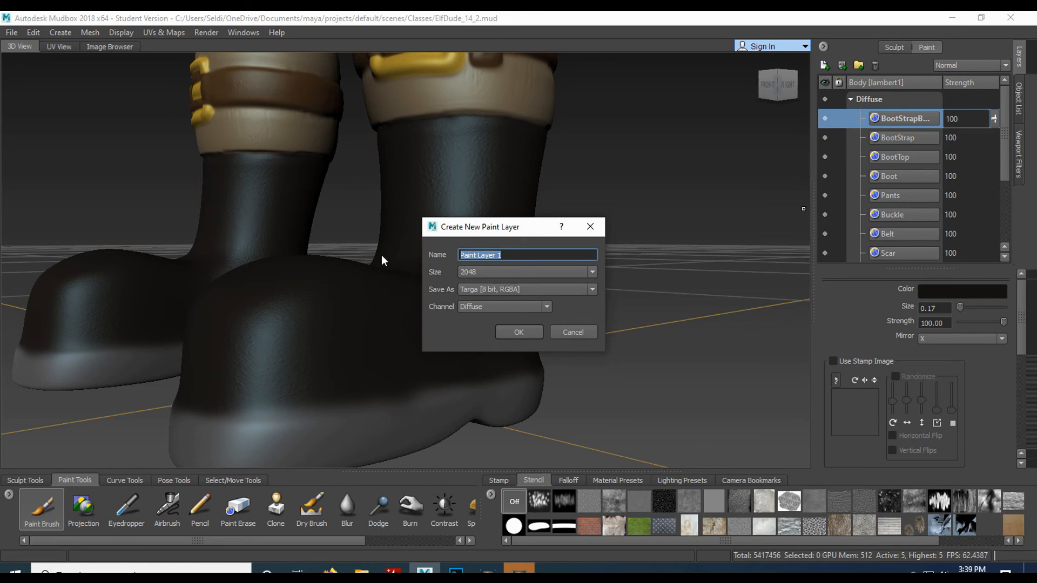
pyautogui.write('BootSole')
pyautogui.press('Return')
# - Paint the side walls of the boot soles near-black with a brush size of 1.45, from toe to heel
pyautogui.keyDown('alt'); pyautogui.moveTo(462, 392); pyautogui.dragTo(548, 320, button='middle'); pyautogui.keyUp('alt')
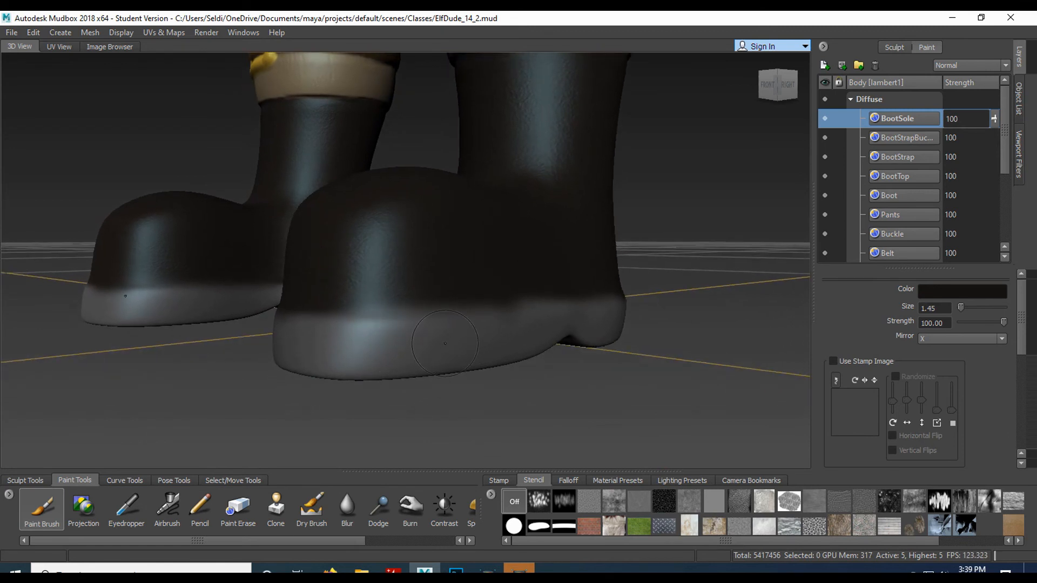
pyautogui.moveTo(467, 341)
pyautogui.mouseDown()
pyautogui.moveTo(324, 349)
pyautogui.moveTo(475, 345)
pyautogui.moveTo(357, 361)
pyautogui.mouseUp()
pyautogui.moveTo(527, 351)
pyautogui.mouseDown()
pyautogui.moveTo(615, 324)
pyautogui.moveTo(540, 317)
pyautogui.moveTo(630, 323)
pyautogui.mouseUp()
pyautogui.moveTo(319, 334)
pyautogui.mouseDown()
pyautogui.moveTo(282, 357)
pyautogui.moveTo(276, 346)
pyautogui.mouseUp()
pyautogui.keyDown('alt'); pyautogui.moveTo(325, 346); pyautogui.dragTo(475, 345); pyautogui.keyUp('alt')
pyautogui.moveTo(600, 330)
pyautogui.mouseDown()
pyautogui.moveTo(477, 349)
pyautogui.moveTo(513, 324)
pyautogui.moveTo(598, 347)
pyautogui.mouseUp()
pyautogui.keyDown('alt'); pyautogui.moveTo(461, 360); pyautogui.dragTo(546, 356); pyautogui.keyUp('alt')
pyautogui.moveTo(497, 329)
pyautogui.mouseDown()
pyautogui.moveTo(364, 310)
pyautogui.moveTo(494, 321)
pyautogui.mouseUp()
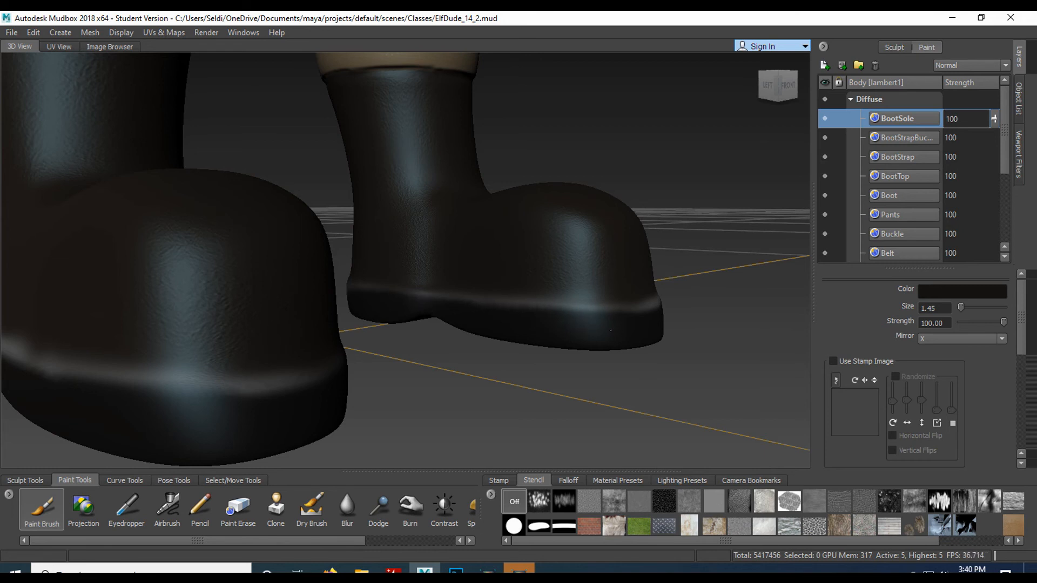
# - Cover the undersides of the boots with near-black, using a brush size of 2.68
pyautogui.moveTo(656, 328)
pyautogui.keyDown('alt'); pyautogui.mouseDown()
pyautogui.moveTo(356, 356)
pyautogui.moveTo(367, 341)
pyautogui.moveTo(237, 348)
pyautogui.mouseUp(); pyautogui.keyUp('alt')
pyautogui.moveTo(332, 346)
pyautogui.mouseDown()
pyautogui.moveTo(209, 354)
pyautogui.moveTo(270, 350)
pyautogui.moveTo(335, 324)
pyautogui.moveTo(433, 249)
pyautogui.mouseUp()
pyautogui.moveTo(350, 236)
pyautogui.mouseDown()
pyautogui.moveTo(324, 222)
pyautogui.moveTo(333, 246)
pyautogui.moveTo(372, 227)
pyautogui.moveTo(373, 214)
pyautogui.moveTo(330, 149)
pyautogui.moveTo(287, 125)
pyautogui.moveTo(367, 162)
pyautogui.moveTo(219, 218)
pyautogui.moveTo(281, 227)
pyautogui.moveTo(254, 254)
pyautogui.moveTo(302, 292)
pyautogui.moveTo(306, 341)
pyautogui.moveTo(324, 302)
pyautogui.mouseUp()
pyautogui.moveTo(266, 243)
pyautogui.mouseDown()
pyautogui.moveTo(292, 391)
pyautogui.moveTo(366, 299)
pyautogui.moveTo(330, 354)
pyautogui.moveTo(297, 243)
pyautogui.moveTo(330, 270)
pyautogui.moveTo(362, 258)
pyautogui.mouseUp()
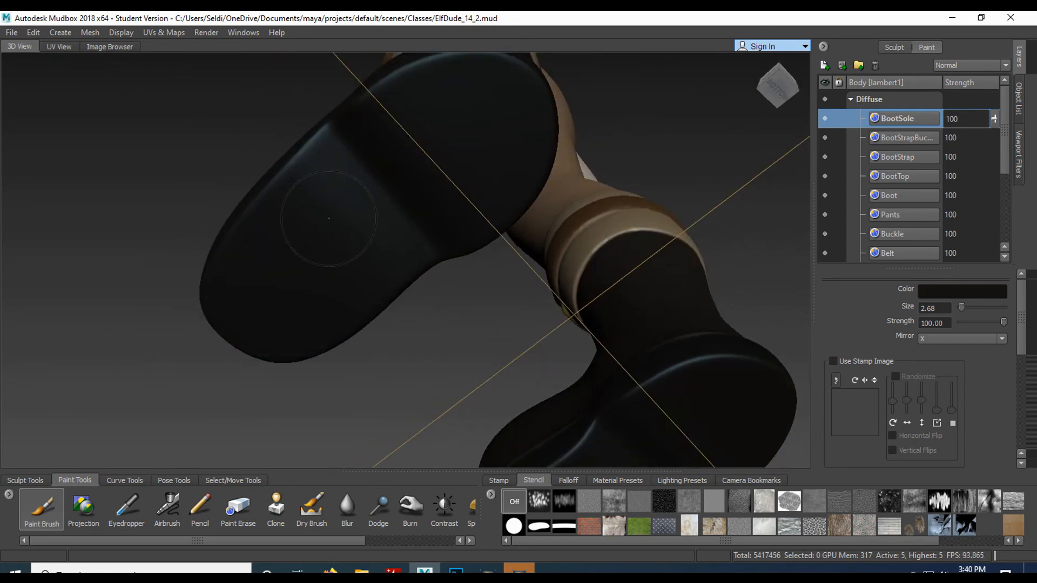
# - Reduce the brush size to 0.94 and paint the sole's upper edge near-black along the boot's outer side
pyautogui.keyDown('alt'); pyautogui.moveTo(313, 227); pyautogui.dragTo(479, 282); pyautogui.keyUp('alt')
pyautogui.keyDown('alt'); pyautogui.moveTo(479, 282); pyautogui.dragTo(450, 370, button='right'); pyautogui.keyUp('alt')
pyautogui.keyDown('alt'); pyautogui.moveTo(327, 344); pyautogui.dragTo(406, 344, button='right'); pyautogui.keyUp('alt')
pyautogui.keyDown('alt'); pyautogui.moveTo(406, 344); pyautogui.dragTo(416, 324, button='middle'); pyautogui.keyUp('alt')
pyautogui.press('b')
pyautogui.moveTo(429, 327); pyautogui.dragTo(402, 326)
pyautogui.moveTo(357, 361)
pyautogui.mouseDown()
pyautogui.moveTo(470, 354)
pyautogui.moveTo(172, 347)
pyautogui.mouseUp()
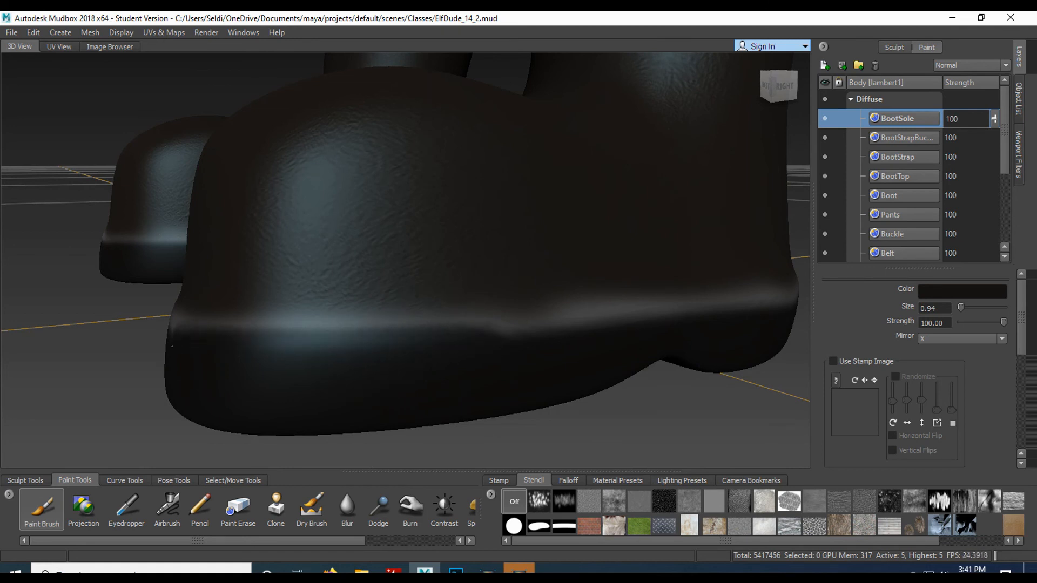
pyautogui.moveTo(392, 355); pyautogui.dragTo(632, 348)
# - Continue the near-black sole edge around the heel and the front of the toe
pyautogui.moveTo(632, 349)
pyautogui.keyDown('alt'); pyautogui.mouseDown()
pyautogui.moveTo(572, 338)
pyautogui.moveTo(601, 338)
pyautogui.moveTo(250, 343)
pyautogui.mouseUp(); pyautogui.keyUp('alt')
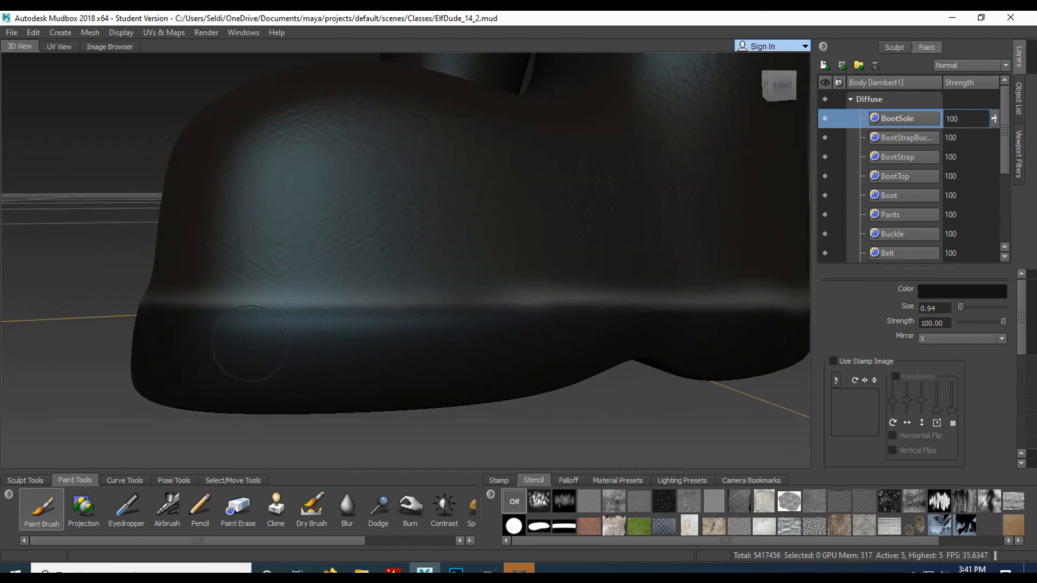
pyautogui.moveTo(709, 329); pyautogui.dragTo(778, 318)
pyautogui.moveTo(777, 324)
pyautogui.keyDown('alt'); pyautogui.mouseDown()
pyautogui.moveTo(442, 338)
pyautogui.moveTo(691, 329)
pyautogui.mouseUp(); pyautogui.keyUp('alt')
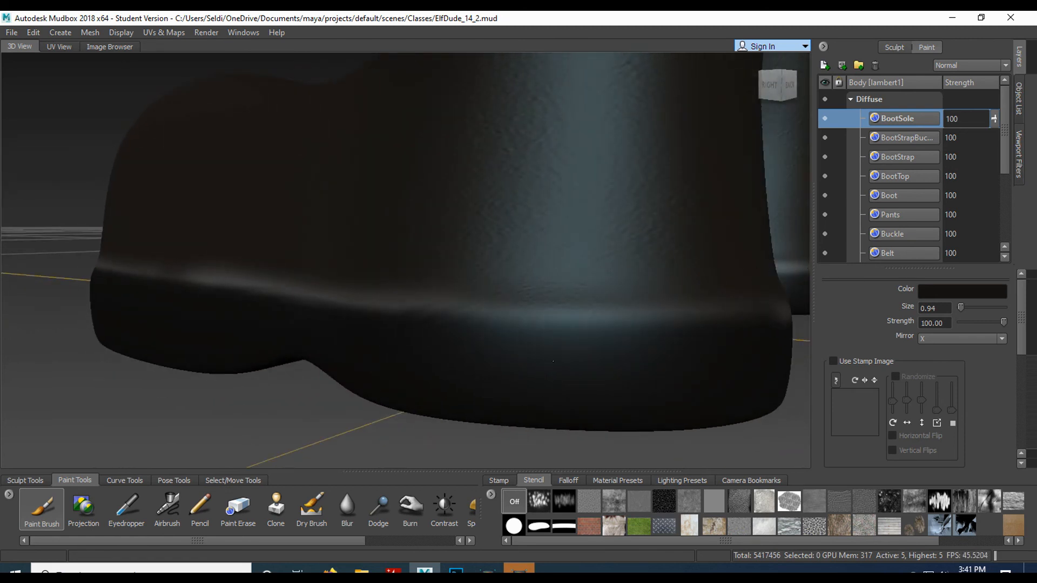
pyautogui.moveTo(375, 332)
pyautogui.mouseDown()
pyautogui.moveTo(286, 321)
pyautogui.moveTo(656, 338)
pyautogui.mouseUp()
pyautogui.moveTo(656, 338); pyautogui.dragTo(518, 338)
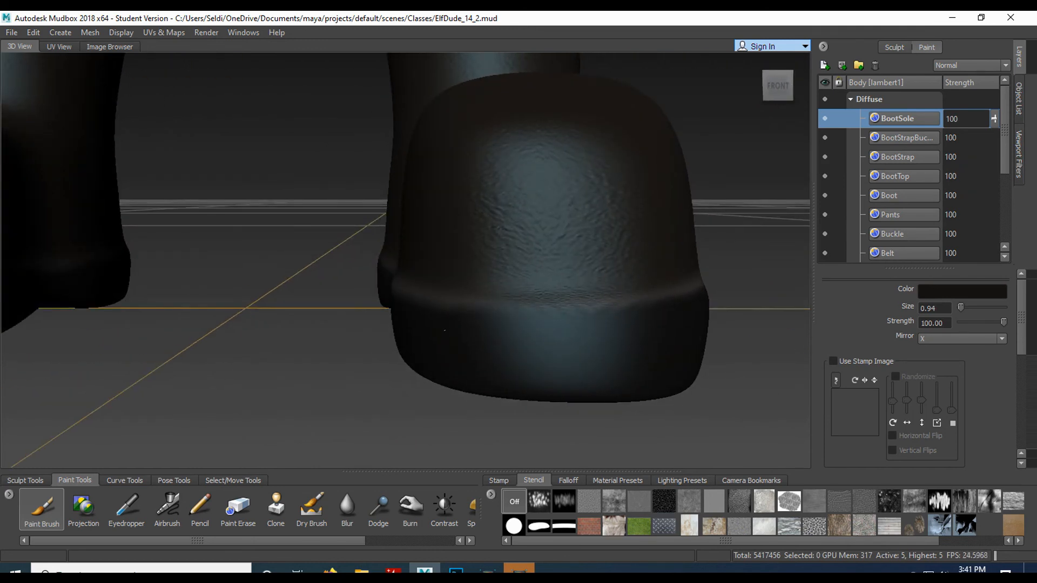
# - Paint the sole's upper edge near-black along the boot's inner side, from the toe past the arch to the heel
pyautogui.keyDown('alt'); pyautogui.moveTo(610, 356); pyautogui.dragTo(633, 328); pyautogui.keyUp('alt')
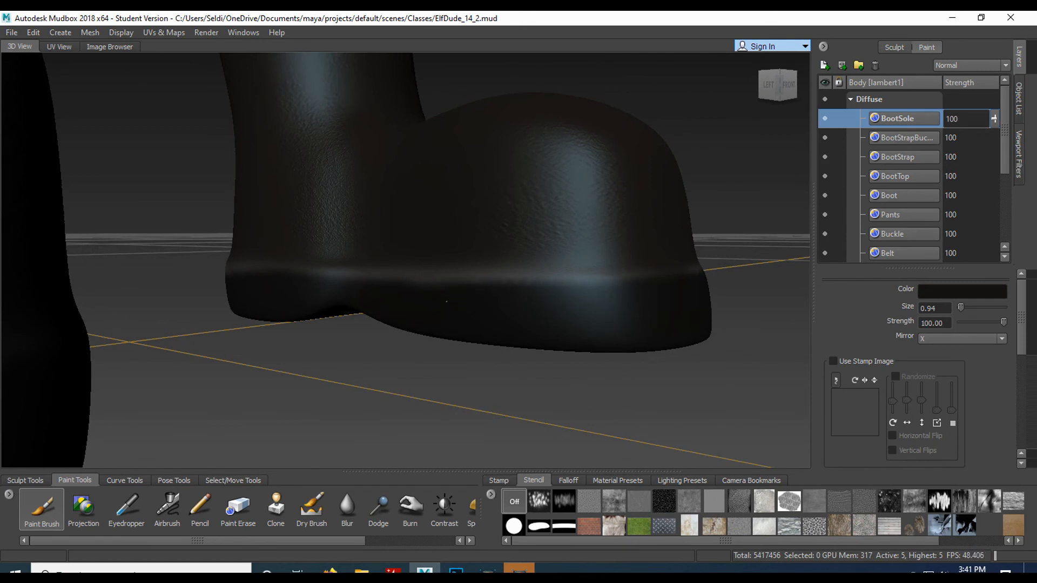
pyautogui.keyDown('alt'); pyautogui.moveTo(564, 338); pyautogui.dragTo(655, 433, button='right'); pyautogui.keyUp('alt')
pyautogui.keyDown('alt'); pyautogui.moveTo(655, 433); pyautogui.dragTo(632, 427, button='middle'); pyautogui.keyUp('alt')
pyautogui.moveTo(489, 324)
pyautogui.keyDown('alt'); pyautogui.mouseDown()
pyautogui.moveTo(511, 357)
pyautogui.moveTo(549, 337)
pyautogui.mouseUp(); pyautogui.keyUp('alt')
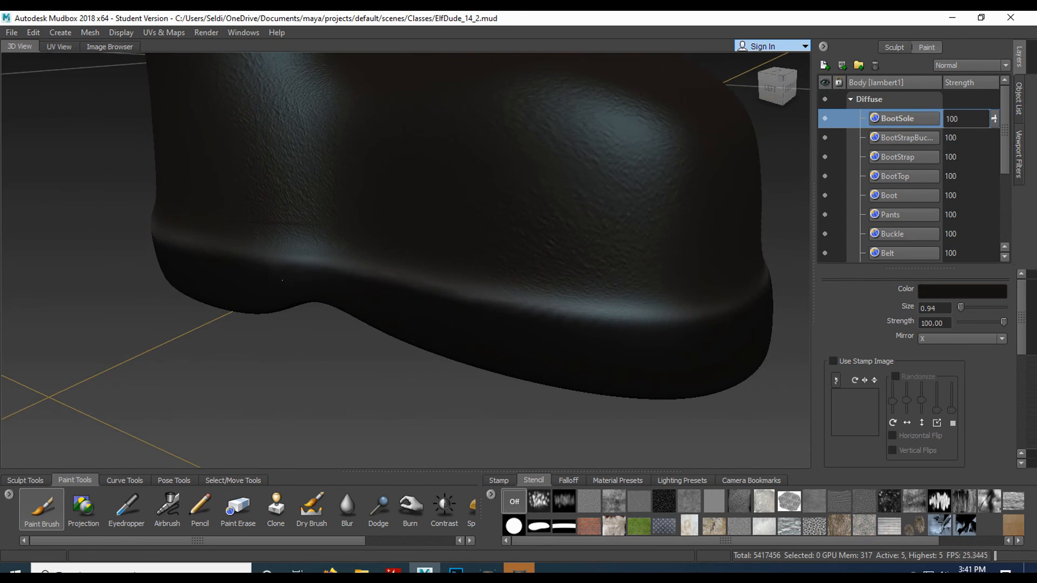
pyautogui.moveTo(450, 311)
pyautogui.mouseDown()
pyautogui.moveTo(672, 337)
pyautogui.moveTo(667, 349)
pyautogui.moveTo(570, 343)
pyautogui.moveTo(336, 379)
pyautogui.moveTo(310, 399)
pyautogui.mouseUp()
pyautogui.keyDown('alt'); pyautogui.moveTo(93, 403); pyautogui.dragTo(234, 371, button='middle'); pyautogui.keyUp('alt')
pyautogui.moveTo(234, 371)
pyautogui.mouseDown()
pyautogui.moveTo(340, 353)
pyautogui.moveTo(82, 356)
pyautogui.mouseUp()
pyautogui.keyDown('alt'); pyautogui.moveTo(488, 322); pyautogui.dragTo(316, 336); pyautogui.keyUp('alt')
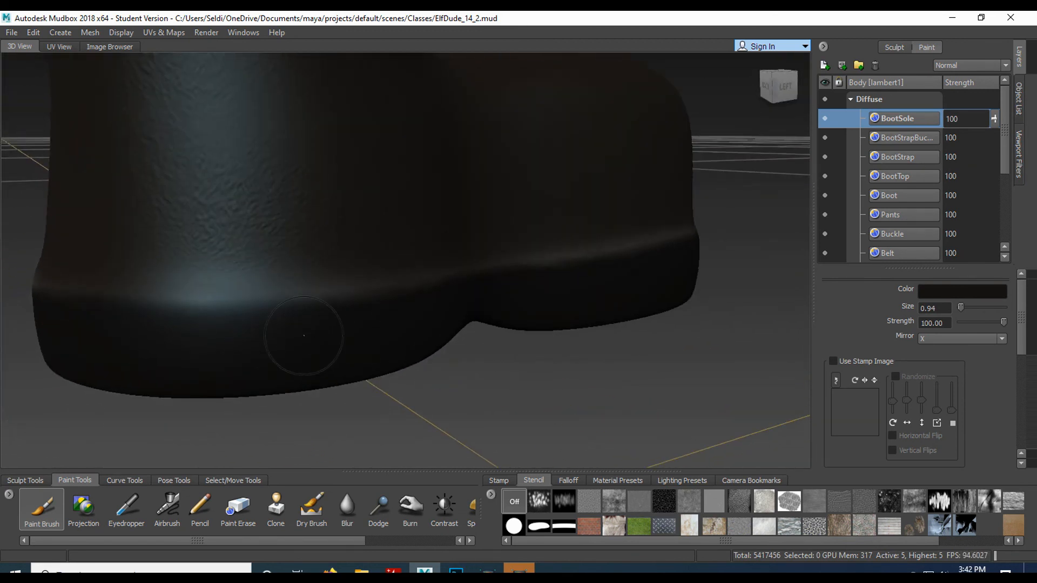
# - On the Boot layer, paint over the light seam above the sole with the dark boot color from the color history
pyautogui.keyDown('alt'); pyautogui.moveTo(394, 339); pyautogui.dragTo(162, 356); pyautogui.keyUp('alt')
pyautogui.keyDown('alt'); pyautogui.moveTo(162, 357); pyautogui.dragTo(93, 361, button='right'); pyautogui.keyUp('alt')
pyautogui.moveTo(389, 372)
pyautogui.keyDown('alt'); pyautogui.mouseDown()
pyautogui.moveTo(93, 375)
pyautogui.moveTo(106, 385)
pyautogui.mouseUp(); pyautogui.keyUp('alt')
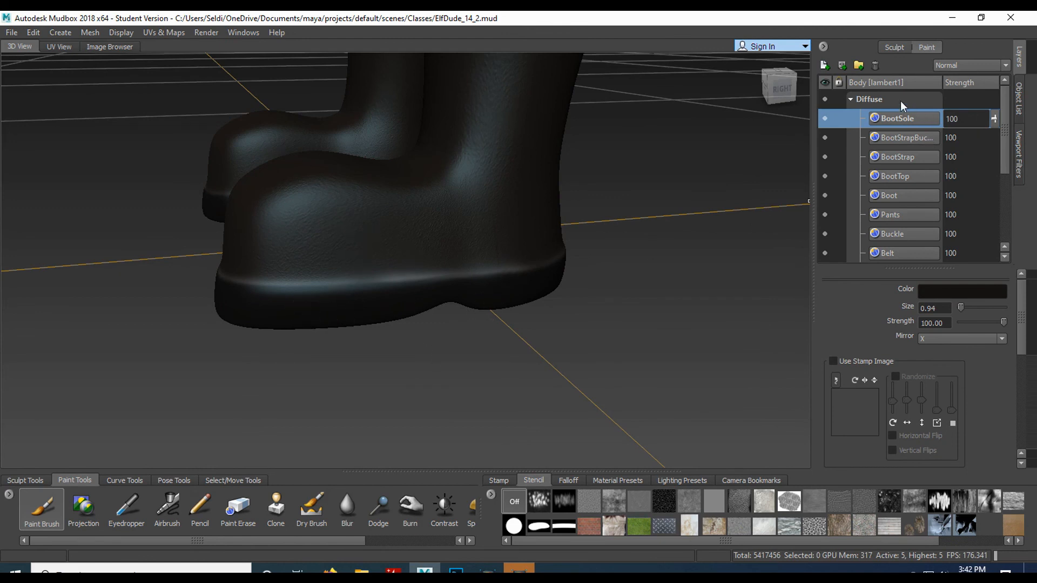
pyautogui.click(906, 195)
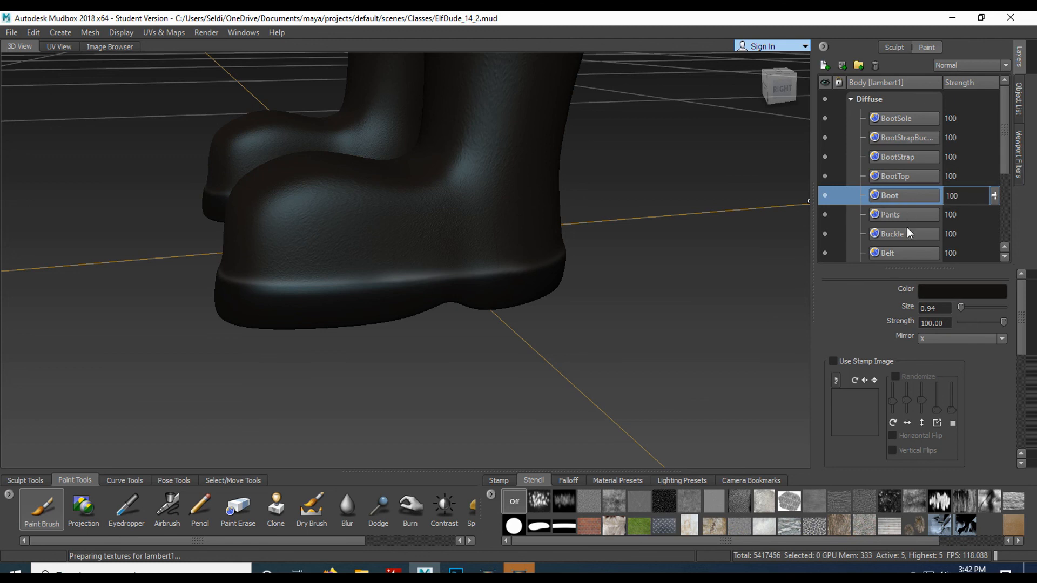
pyautogui.click(948, 294)
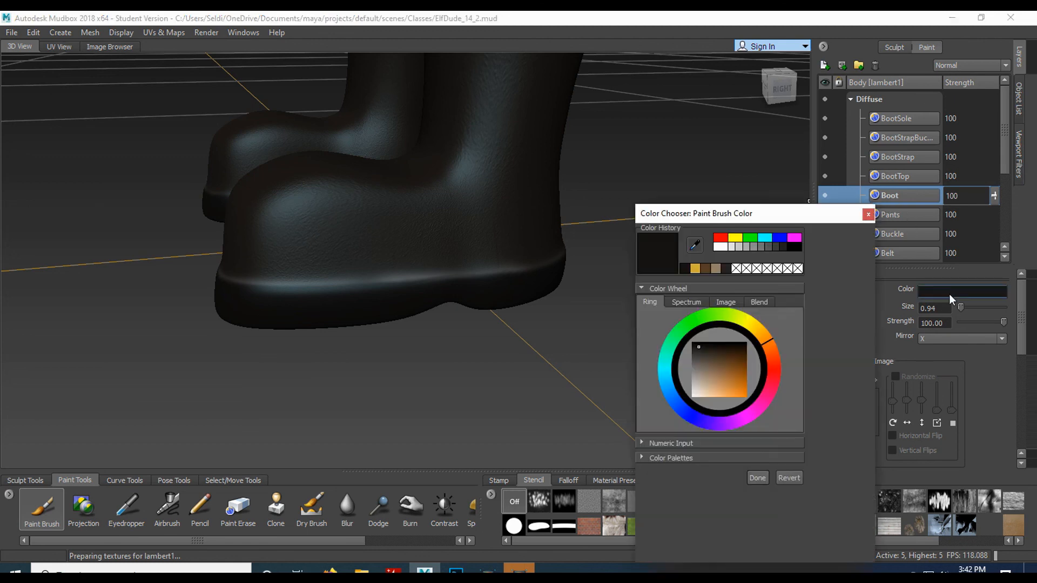
pyautogui.click(727, 268)
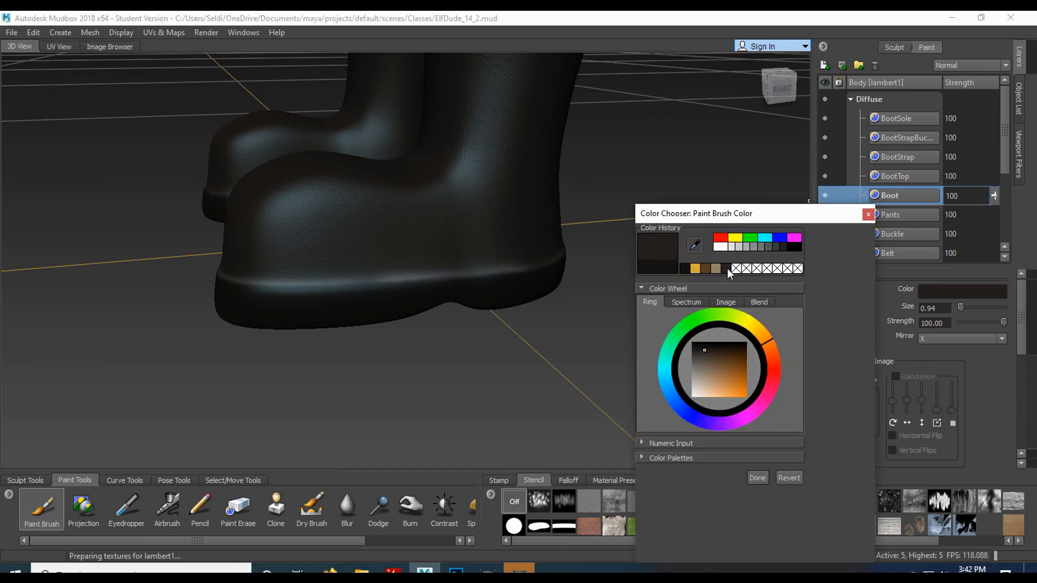
pyautogui.click(758, 477)
pyautogui.moveTo(417, 275); pyautogui.dragTo(406, 280)
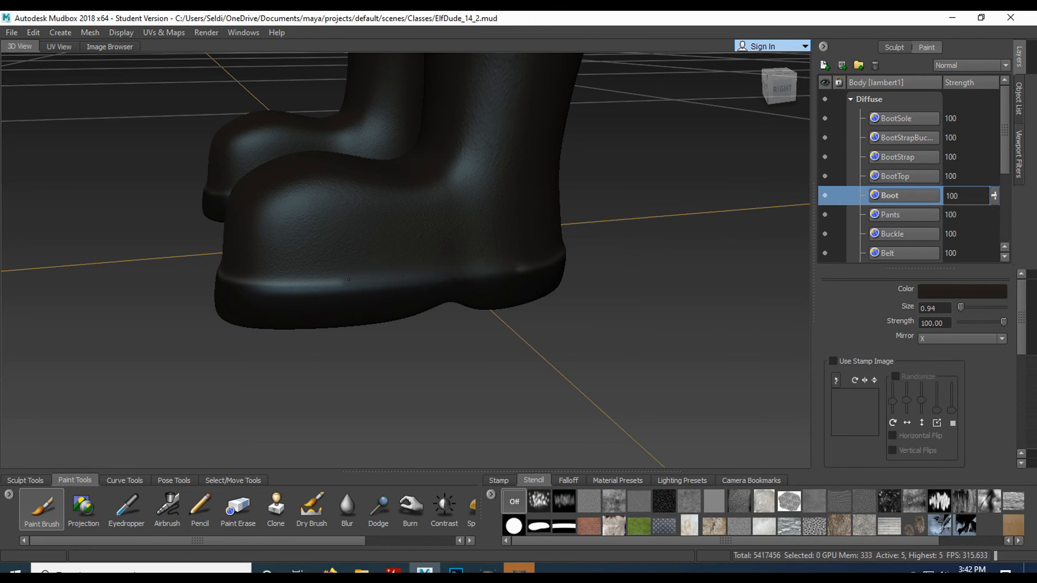
pyautogui.moveTo(337, 281); pyautogui.dragTo(270, 280)
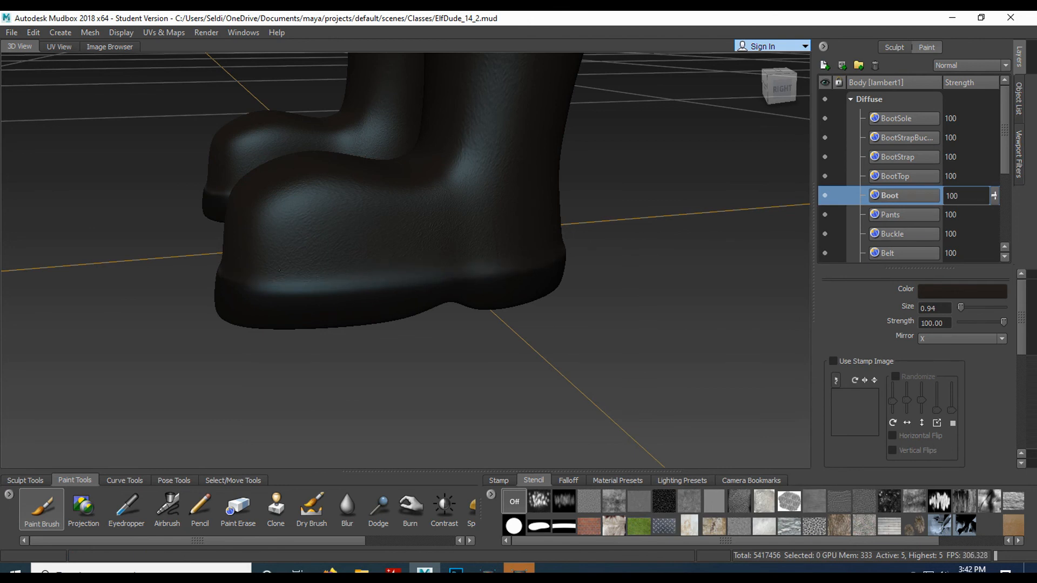
# - Examine the finished boots from the front and then the whole painted character from a distance
pyautogui.moveTo(314, 274)
pyautogui.keyDown('alt'); pyautogui.mouseDown()
pyautogui.moveTo(553, 300)
pyautogui.moveTo(404, 278)
pyautogui.mouseUp(); pyautogui.keyUp('alt')
pyautogui.moveTo(544, 307)
pyautogui.keyDown('alt'); pyautogui.mouseDown()
pyautogui.moveTo(388, 293)
pyautogui.moveTo(628, 307)
pyautogui.mouseUp(); pyautogui.keyUp('alt')
pyautogui.scroll(-10, 540, 308)
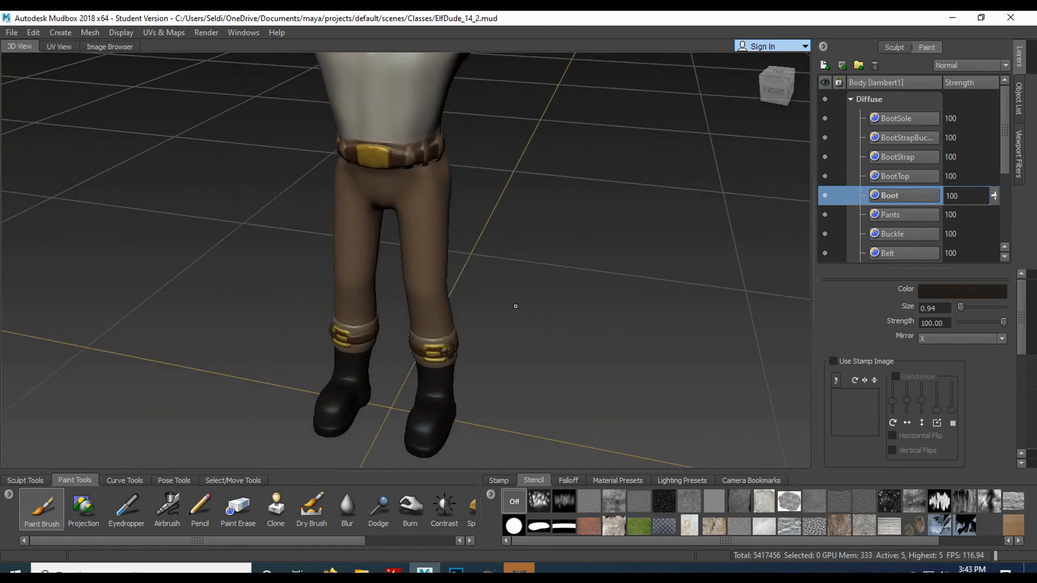
pyautogui.scroll(-6, 515, 307)
pyautogui.keyDown('alt'); pyautogui.moveTo(480, 279); pyautogui.dragTo(471, 270, button='right'); pyautogui.keyUp('alt')
pyautogui.keyDown('alt'); pyautogui.moveTo(471, 270); pyautogui.dragTo(482, 311, button='middle'); pyautogui.keyUp('alt')
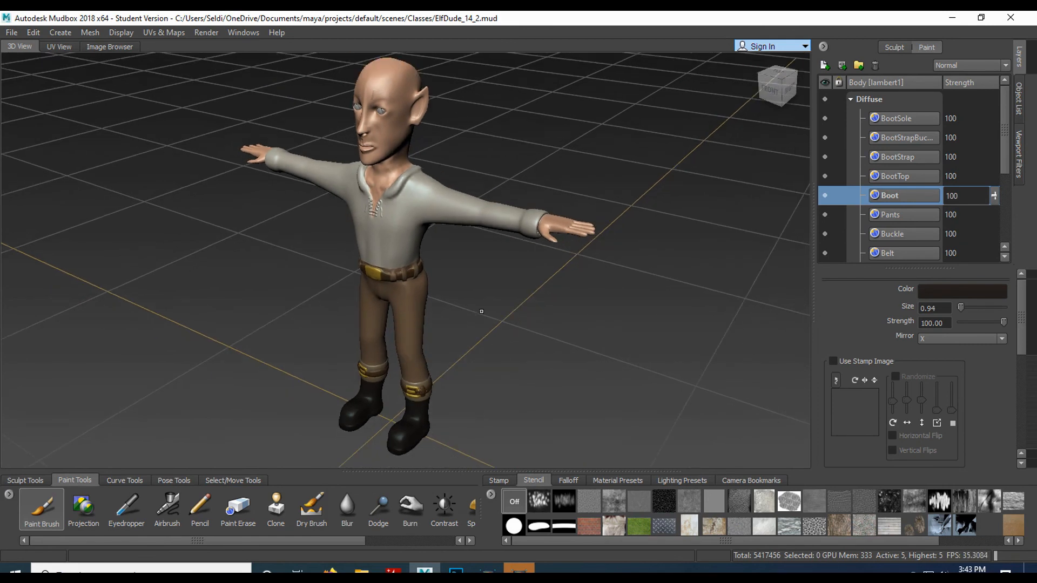